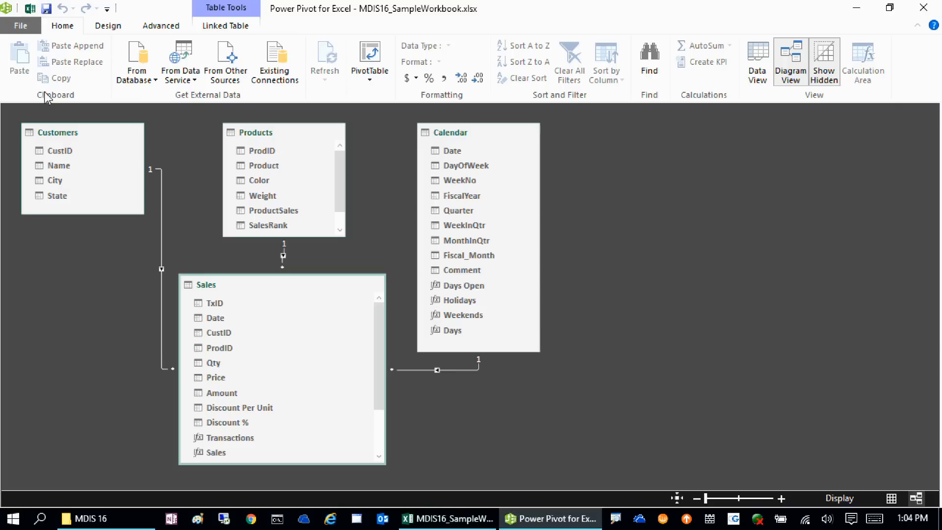
Reduce and move the Power Pivot window to reveal the Excel workbook behind it, and maximize it again
{"action": "left_click", "coordinate": [889, 8]}
{"action": "left_click_drag", "start_coordinate": [831, 19], "coordinate": [941, 184]}
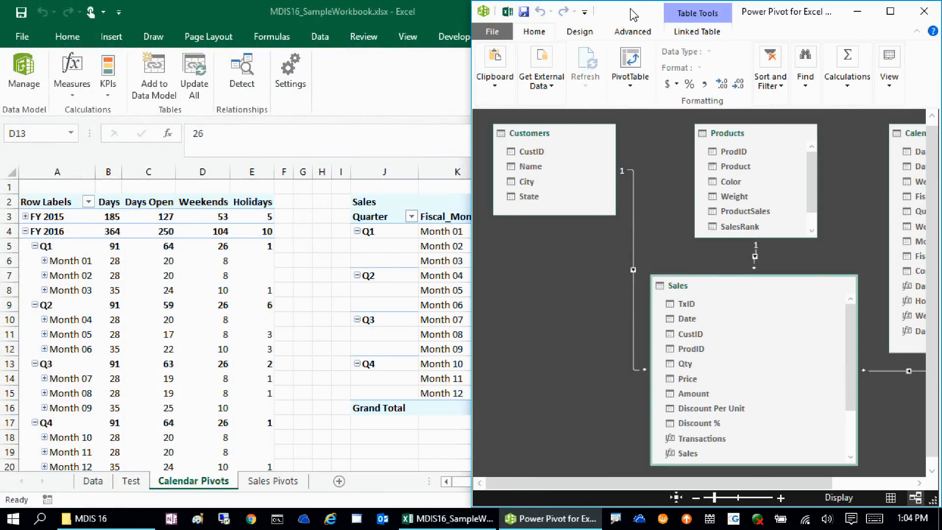
{"action": "left_click_drag", "start_coordinate": [632, 14], "coordinate": [366, 61]}
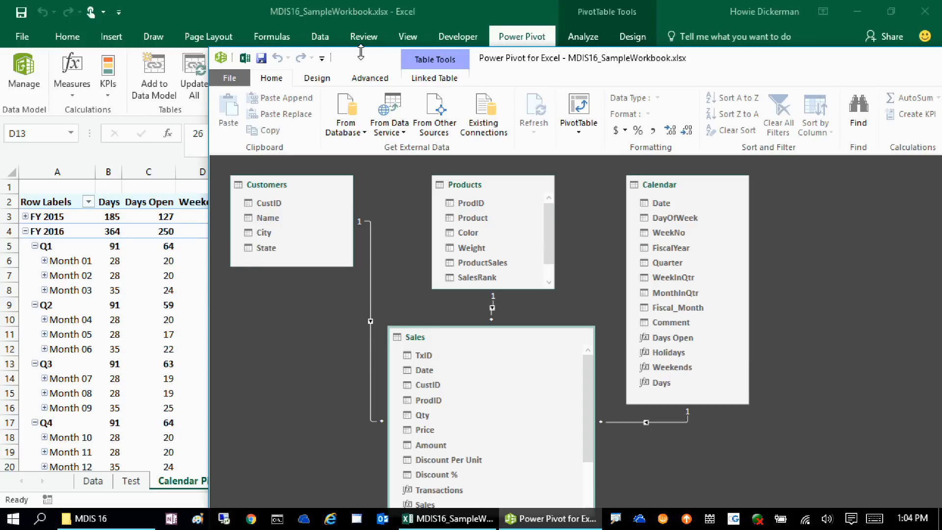
{"action": "double_click", "coordinate": [365, 61]}
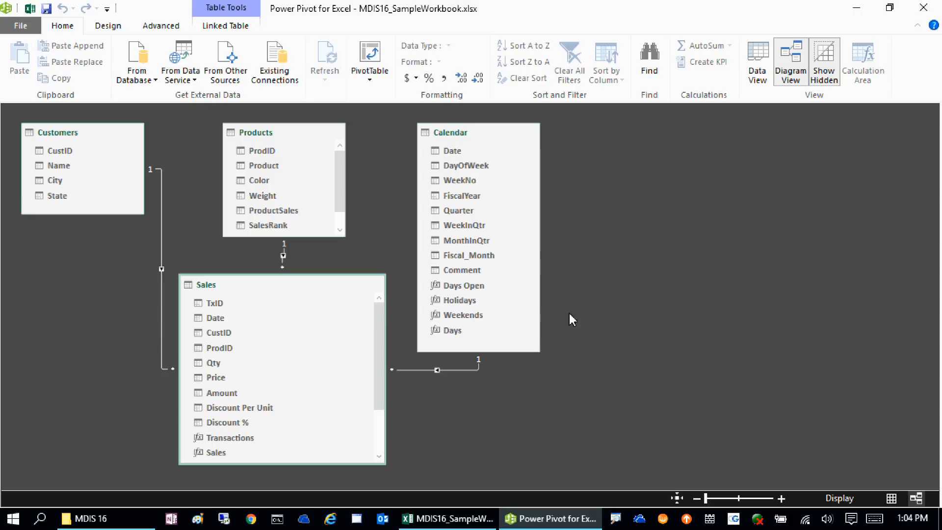
Examine which columns link the Customers, Products and Calendar tables to the Sales table in the relationship diagram
{"action": "left_click", "coordinate": [162, 251]}
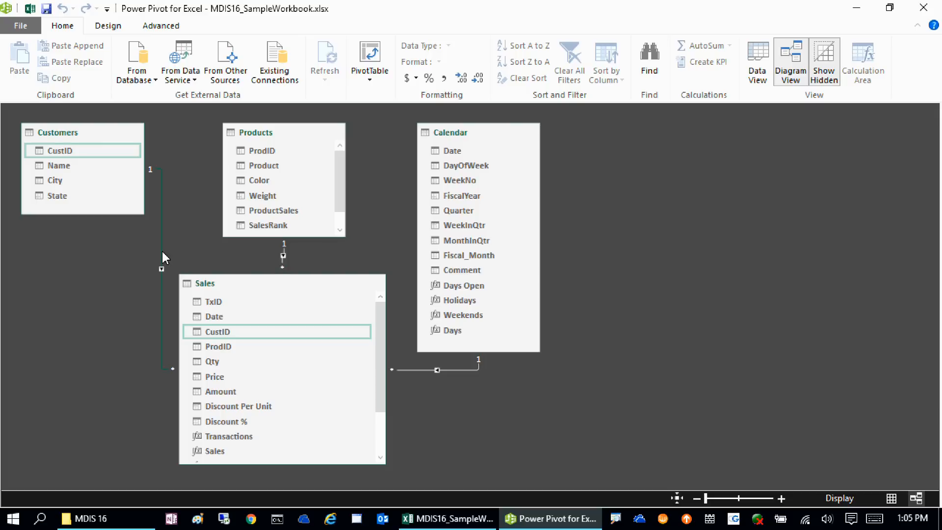
{"action": "left_click", "coordinate": [282, 253]}
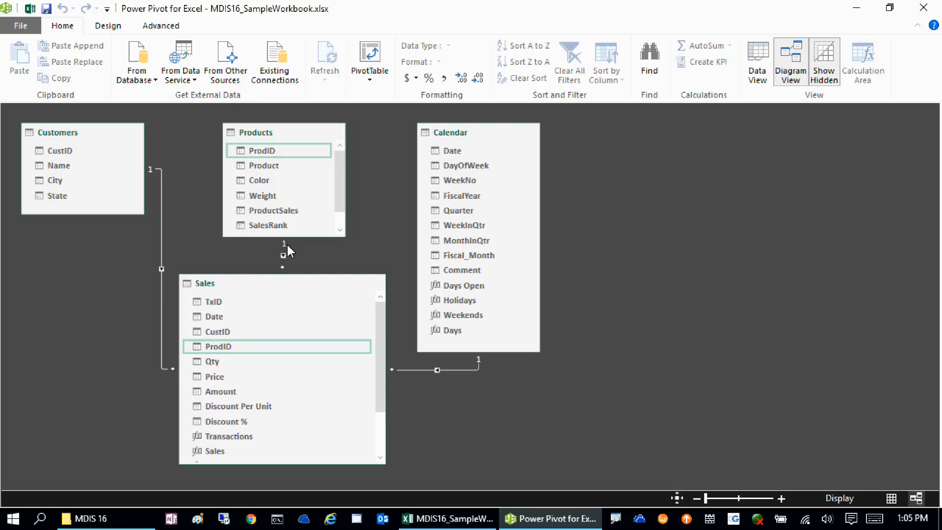
{"action": "left_click", "coordinate": [415, 368]}
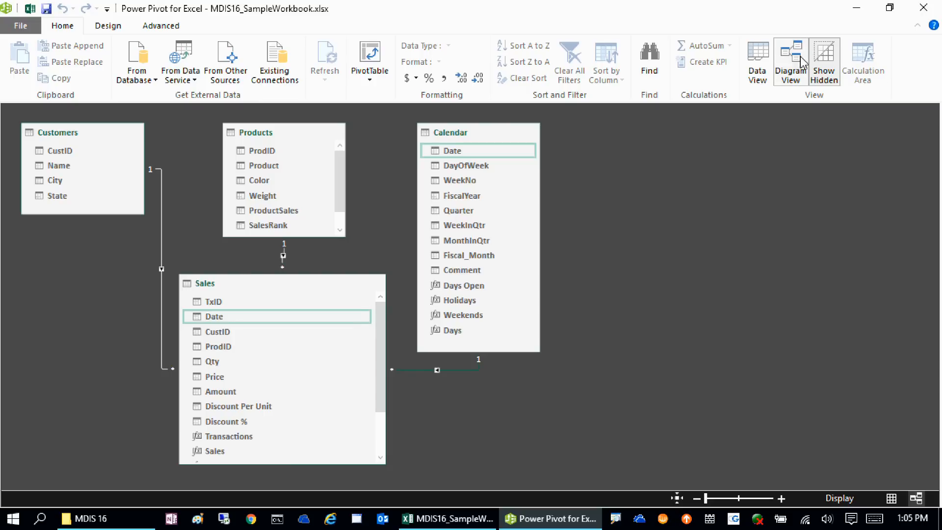
Show the model as data grids, enlarge the Calendar table's row area, and look through the Sales, Customers, Products and Calendar tables
{"action": "left_click", "coordinate": [757, 69]}
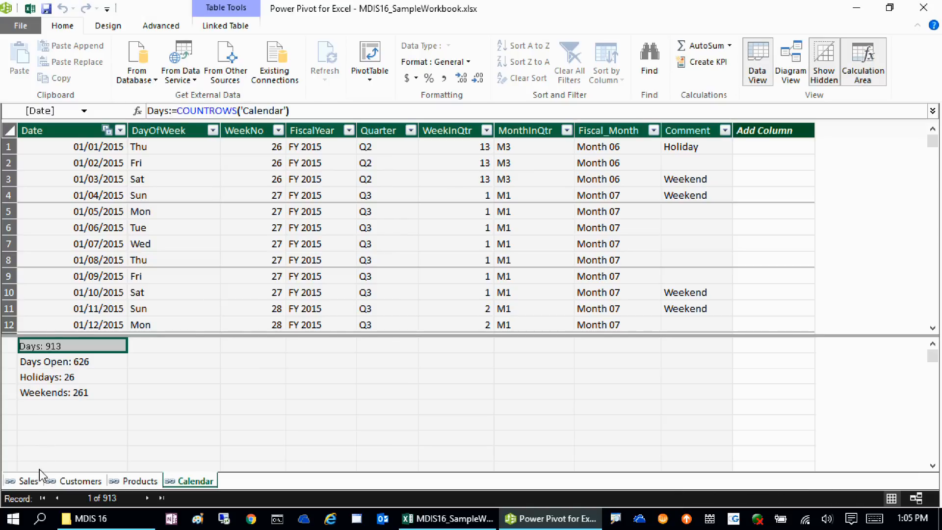
{"action": "left_click_drag", "start_coordinate": [173, 336], "coordinate": [176, 393]}
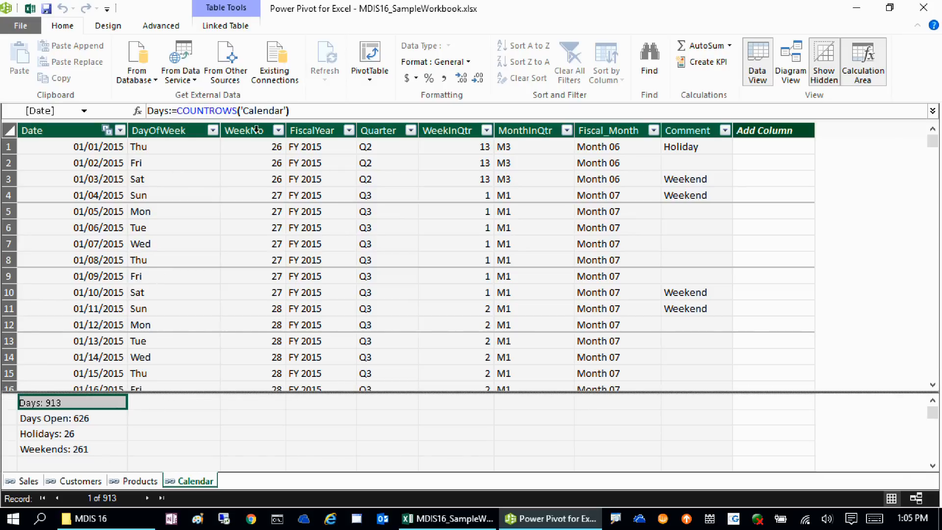
{"action": "left_click", "coordinate": [29, 481]}
{"action": "left_click", "coordinate": [74, 480]}
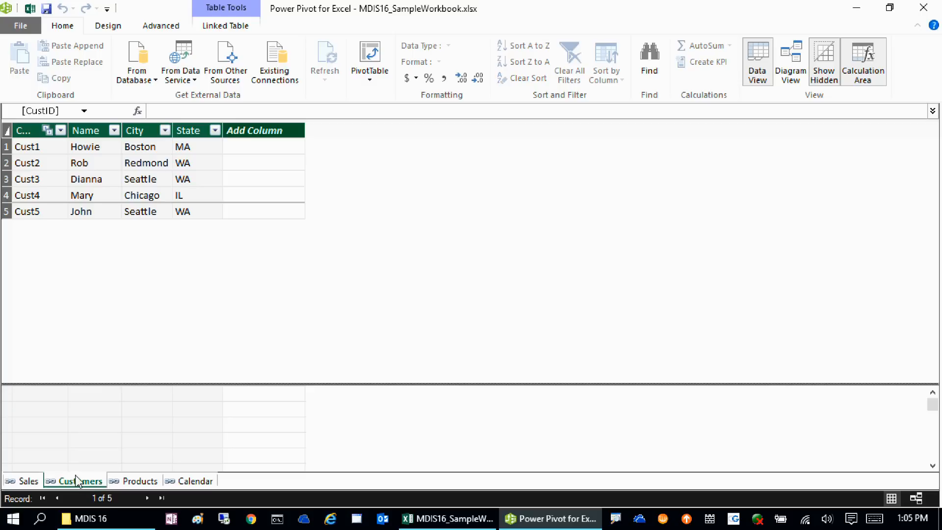
{"action": "left_click", "coordinate": [132, 483]}
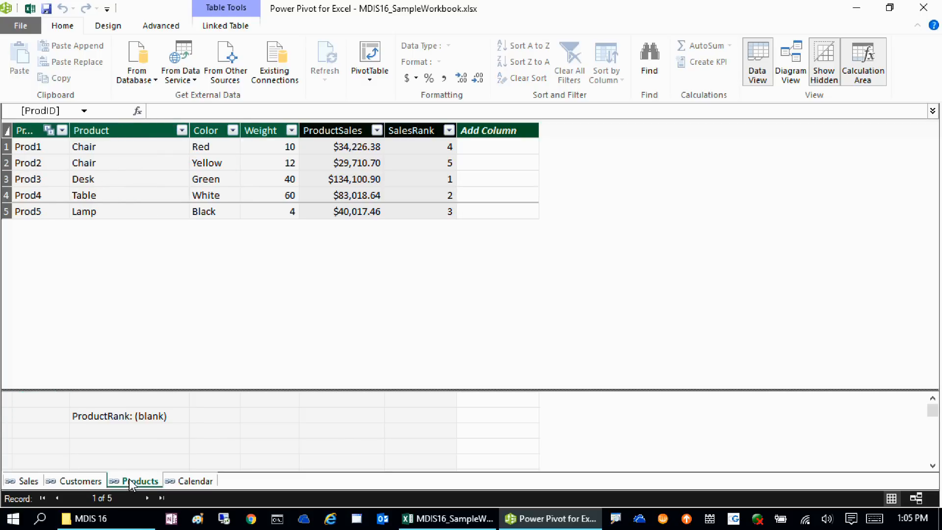
{"action": "left_click", "coordinate": [190, 482]}
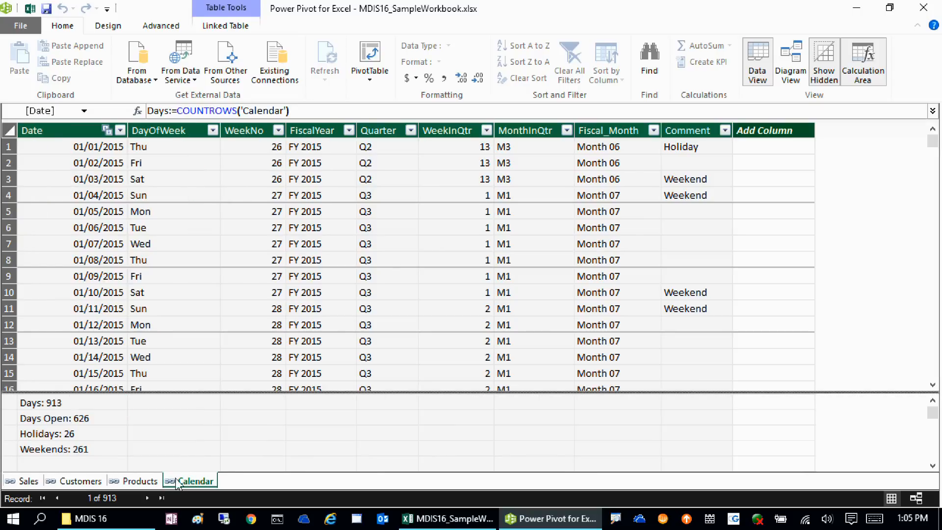
Show the Sales table with an enlarged row area and examine its TxID, Date and CustID columns
{"action": "left_click", "coordinate": [31, 480]}
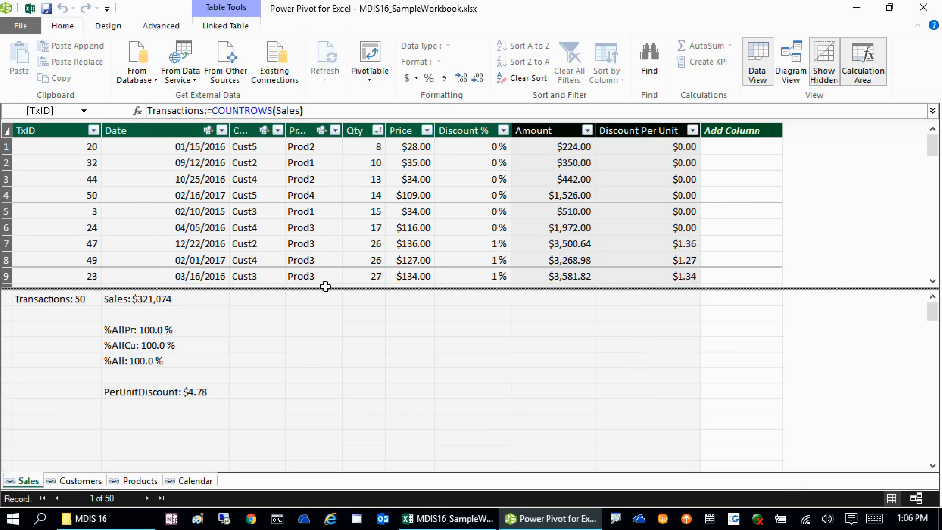
{"action": "left_click_drag", "start_coordinate": [324, 288], "coordinate": [311, 389]}
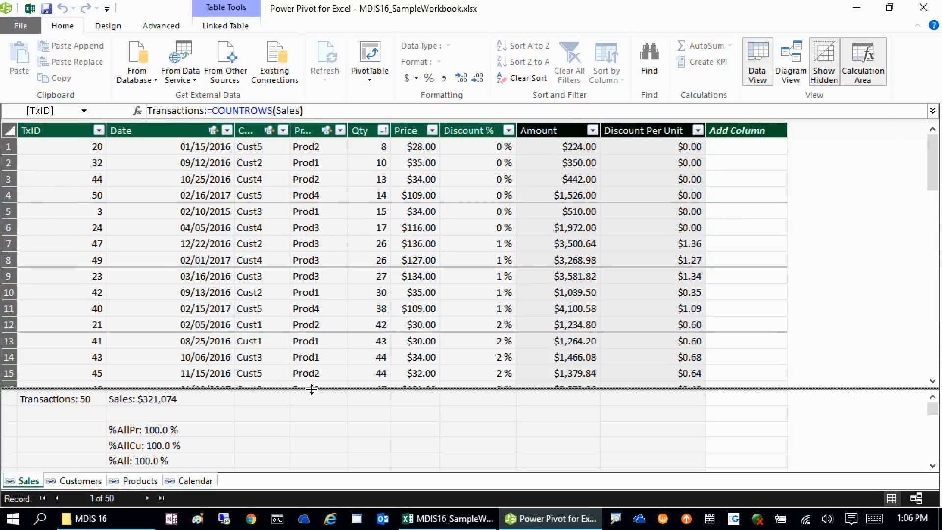
{"action": "left_click", "coordinate": [56, 131]}
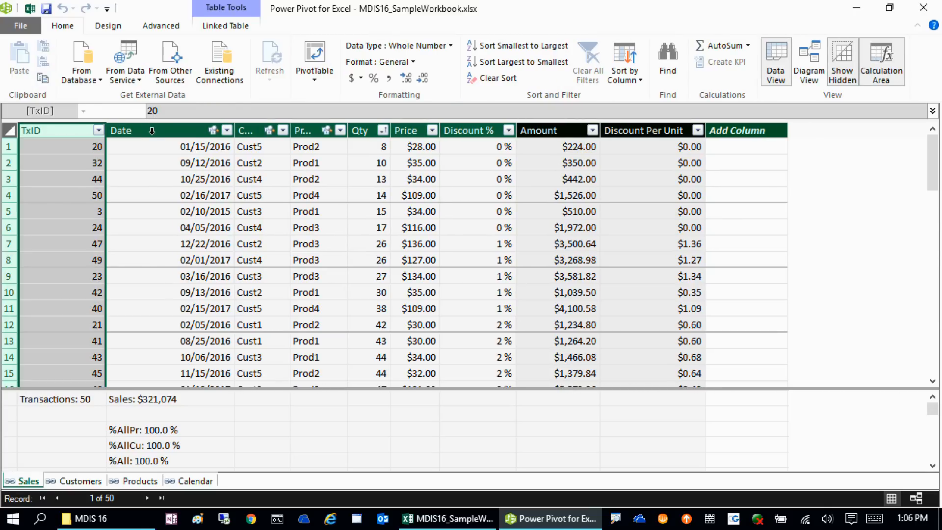
{"action": "left_click", "coordinate": [151, 130]}
{"action": "left_click", "coordinate": [259, 130]}
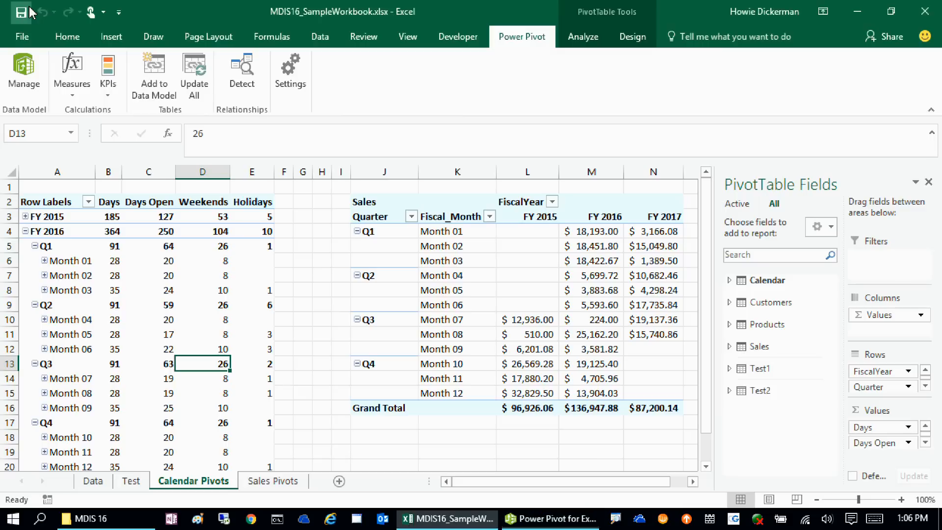
Switch to the Excel workbook, view the source transactions table on the Data sheet, and return to the Power Pivot data model
{"action": "left_click", "coordinate": [33, 15]}
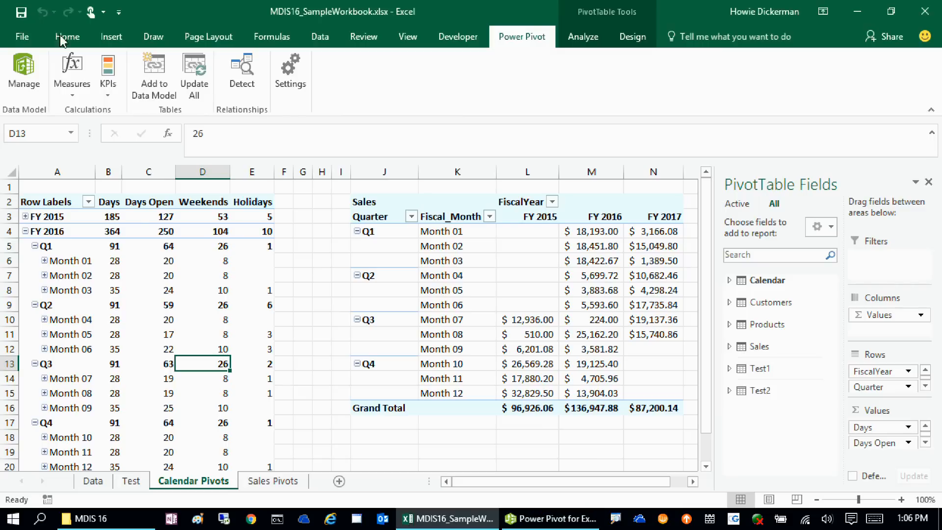
{"action": "left_click", "coordinate": [94, 481]}
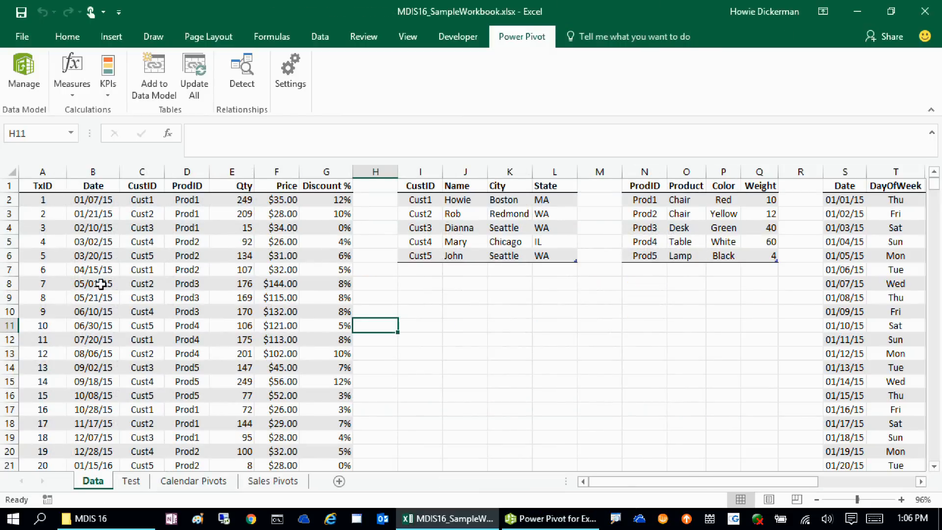
{"action": "left_click", "coordinate": [51, 259]}
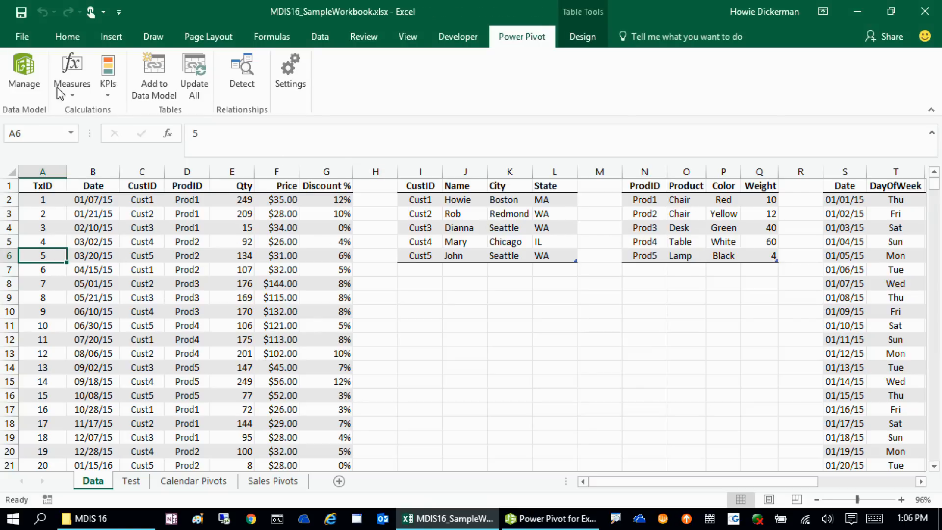
{"action": "left_click", "coordinate": [23, 74]}
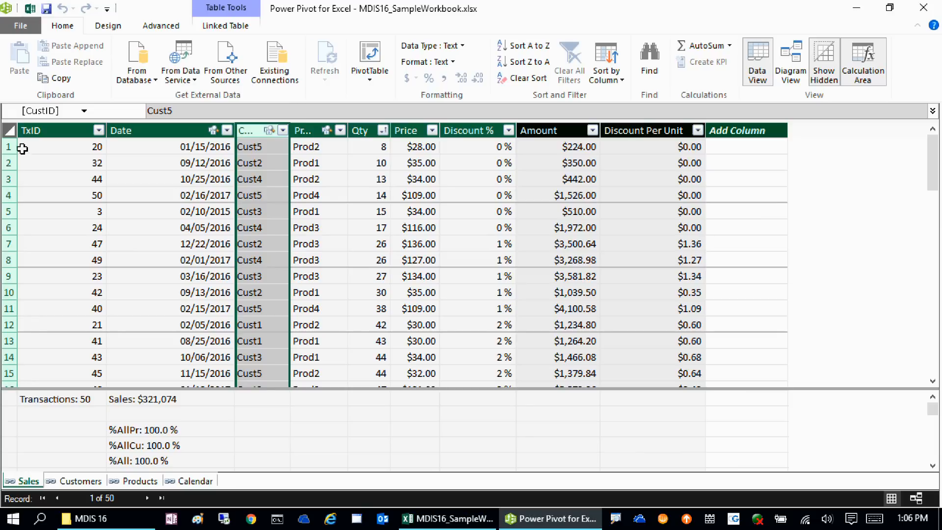
Examine the Discount % column and the formulas of the Amount and Discount Per Unit calculated columns in the Sales table
{"action": "left_click", "coordinate": [466, 129]}
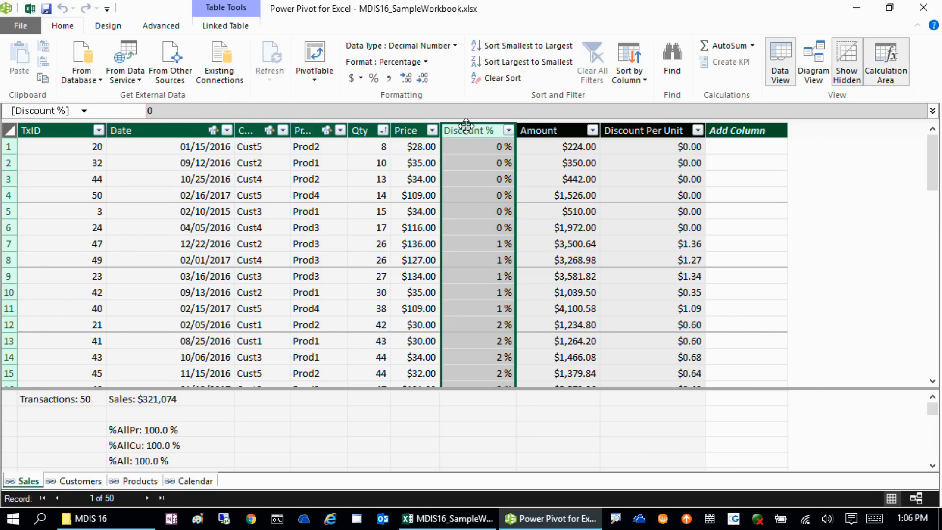
{"action": "left_click", "coordinate": [549, 129]}
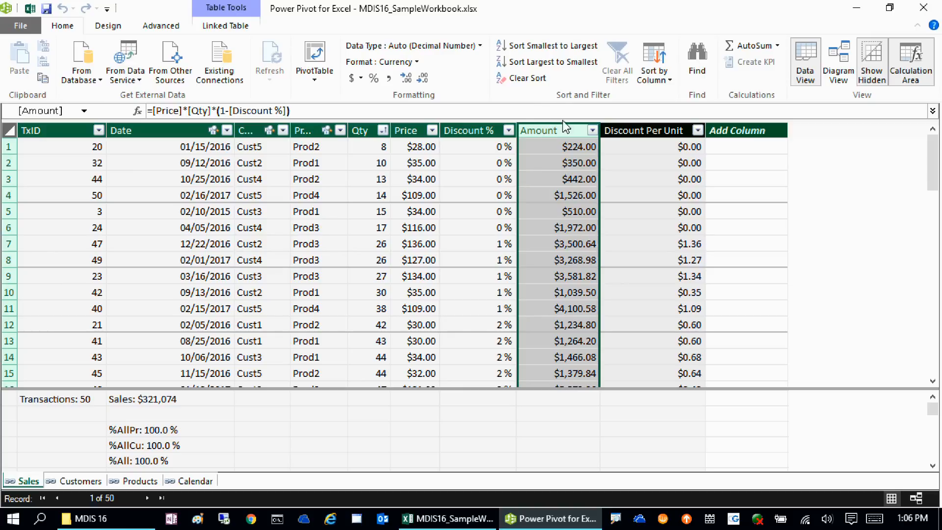
{"action": "left_click", "coordinate": [641, 130]}
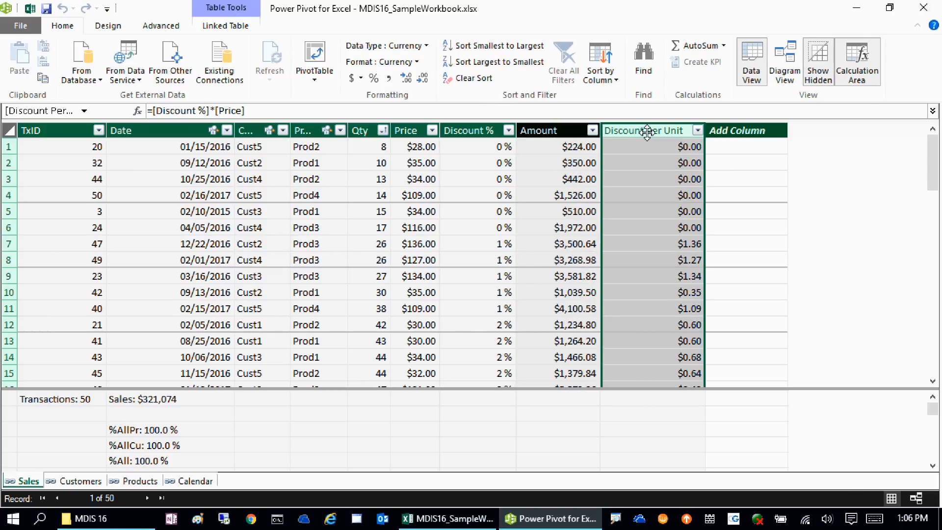
Examine the Transactions measure's formula and enlarge the calculation area so all Sales measures are in view
{"action": "left_click", "coordinate": [57, 403]}
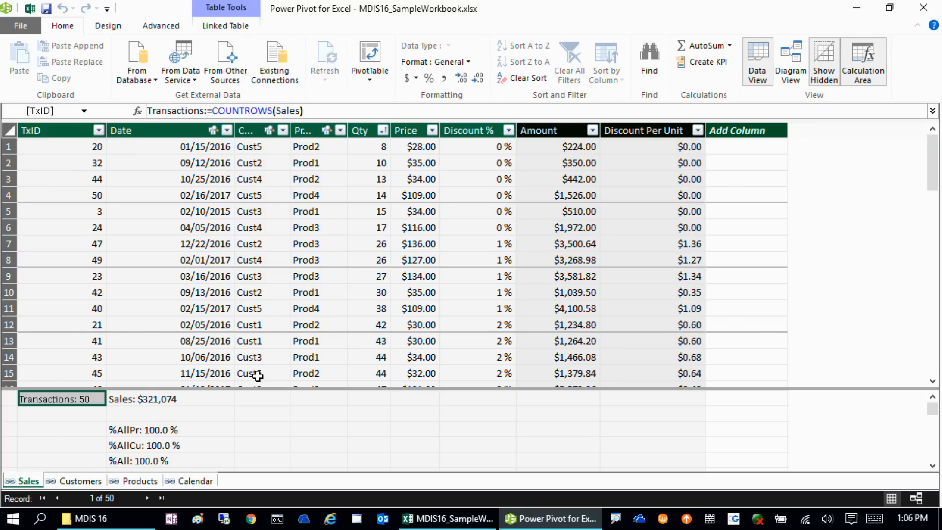
{"action": "left_click_drag", "start_coordinate": [244, 386], "coordinate": [247, 210]}
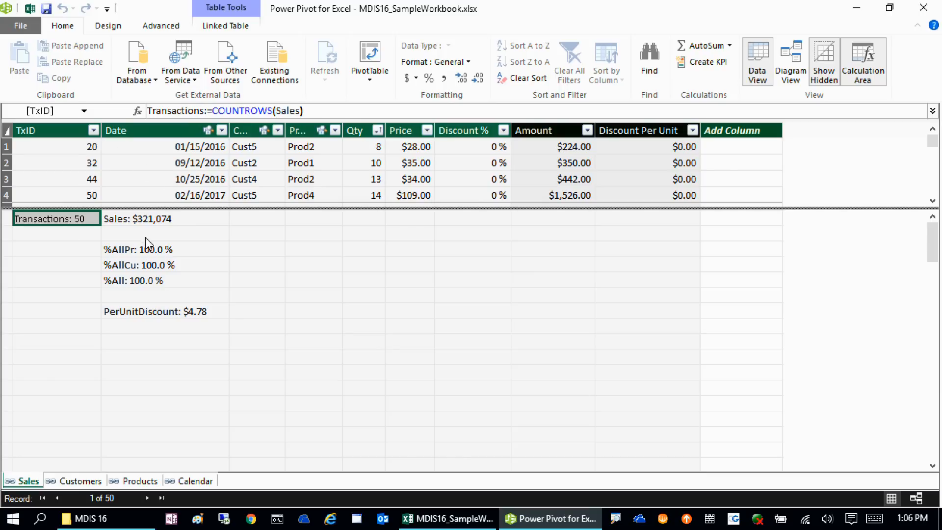
{"action": "left_click_drag", "start_coordinate": [172, 210], "coordinate": [235, 317]}
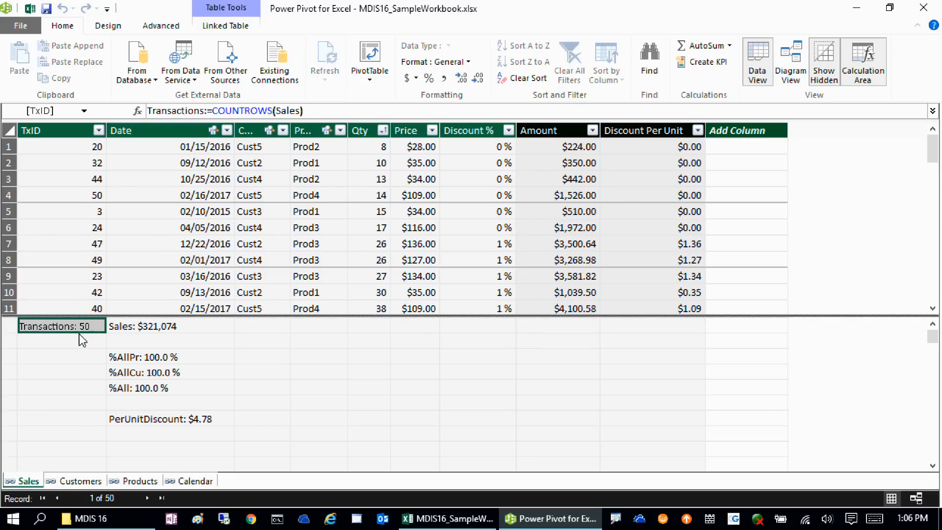
Filter the Sales table's CustID column to exclude Cust1, Cust2 and Cust3
{"action": "left_click", "coordinate": [283, 130]}
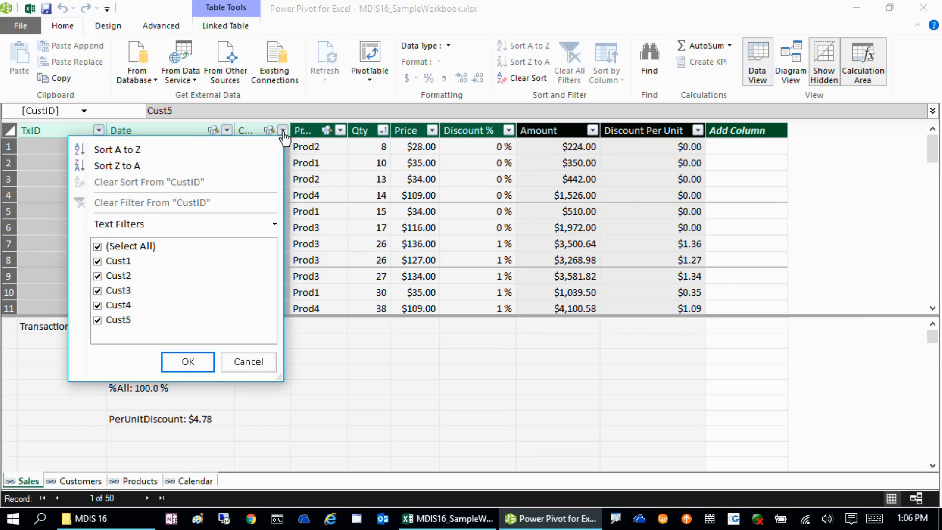
{"action": "left_click", "coordinate": [97, 261]}
{"action": "left_click", "coordinate": [98, 276]}
{"action": "left_click", "coordinate": [98, 290]}
{"action": "left_click", "coordinate": [192, 362]}
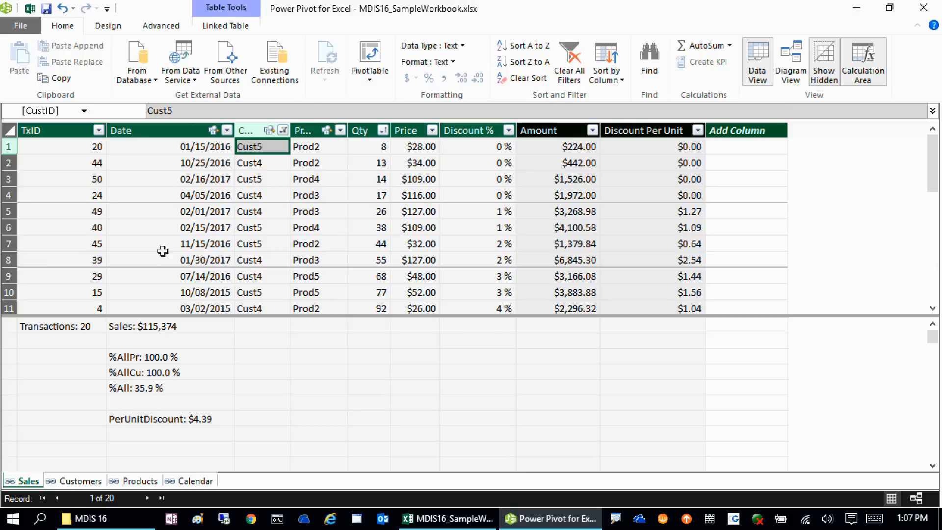
Reselect all customers in the CustID filter of the Sales table
{"action": "left_click", "coordinate": [283, 131]}
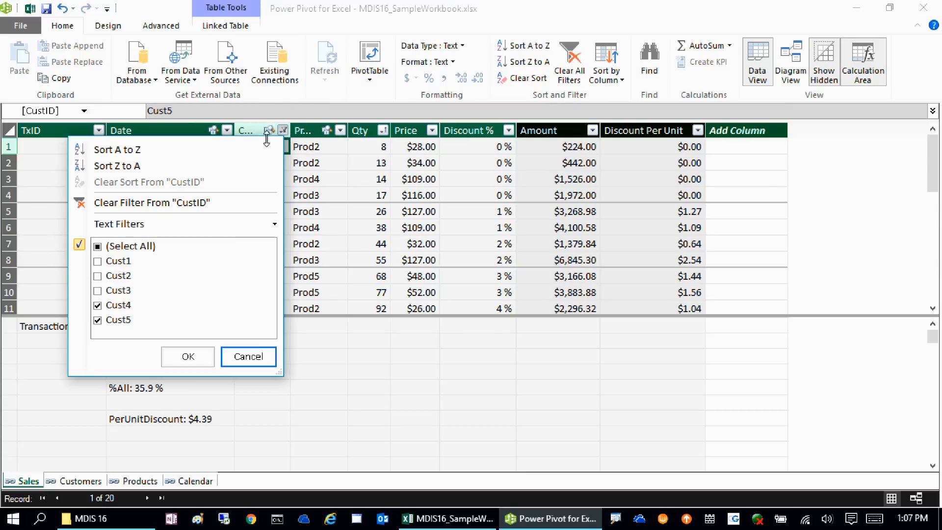
{"action": "left_click", "coordinate": [97, 247]}
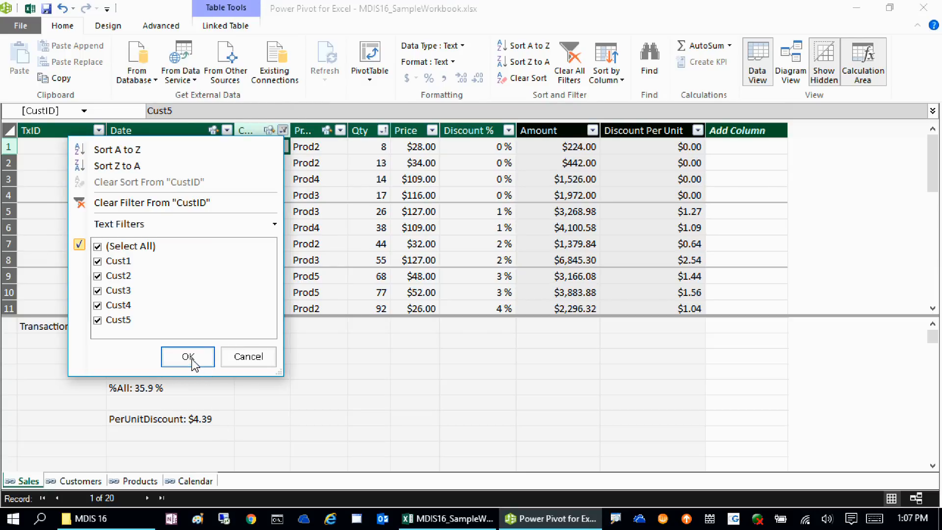
{"action": "left_click", "coordinate": [190, 358]}
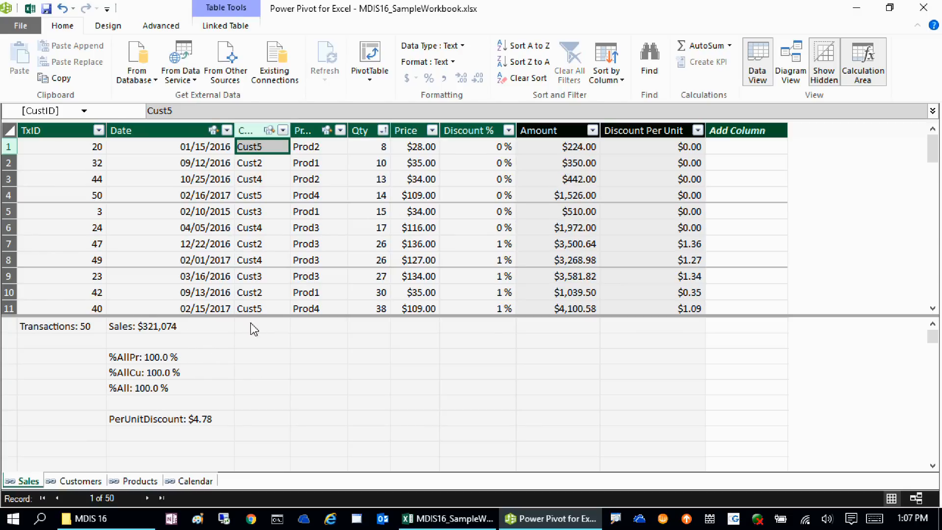
Switch to the Excel workbook and select a Days Open value in the calendar PivotTable on the Calendar Pivots sheet
{"action": "left_click", "coordinate": [25, 9]}
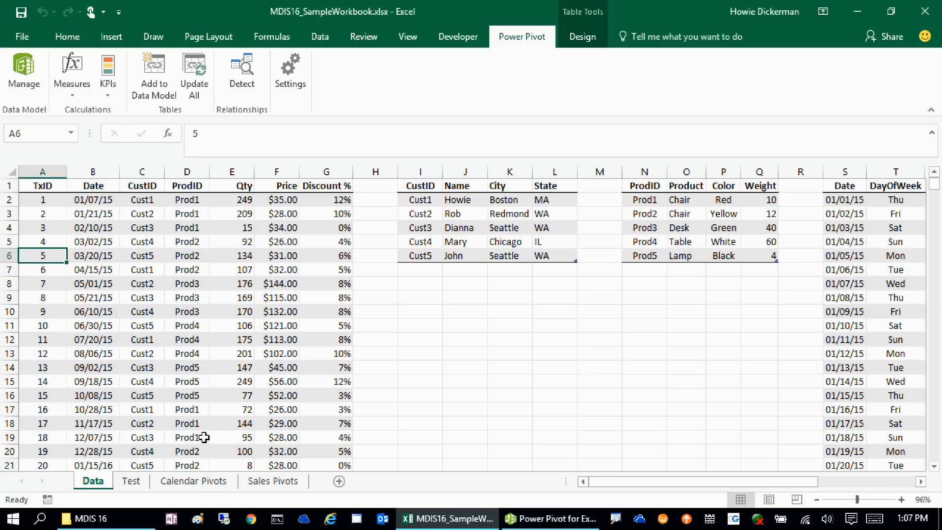
{"action": "left_click", "coordinate": [197, 481]}
{"action": "left_click", "coordinate": [145, 255]}
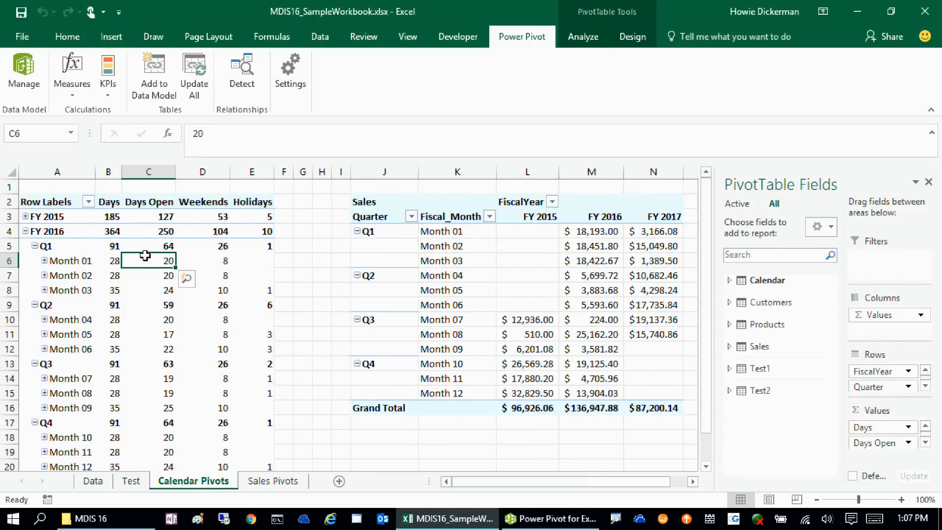
Widen the PivotTable field list and expand the Customers and Products tables to show their fields
{"action": "left_click_drag", "start_coordinate": [714, 292], "coordinate": [619, 297]}
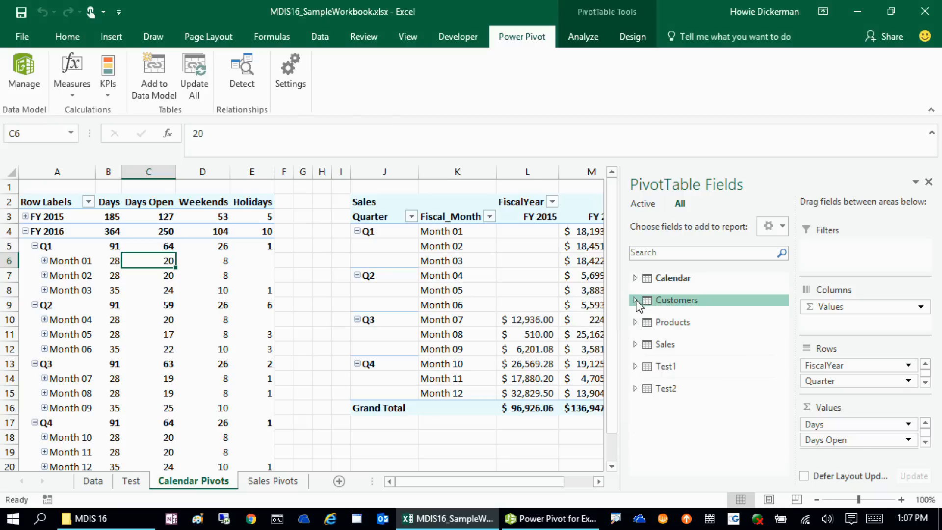
{"action": "left_click", "coordinate": [638, 302]}
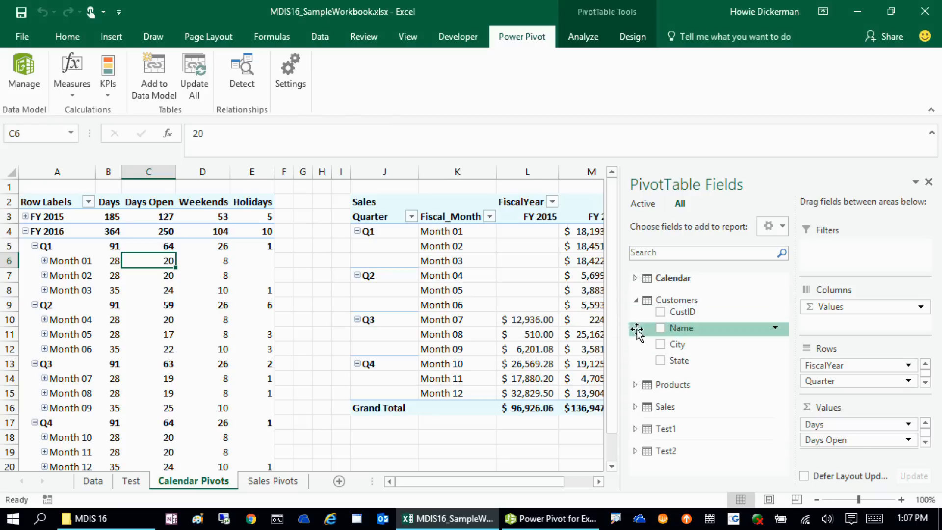
{"action": "left_click", "coordinate": [635, 384]}
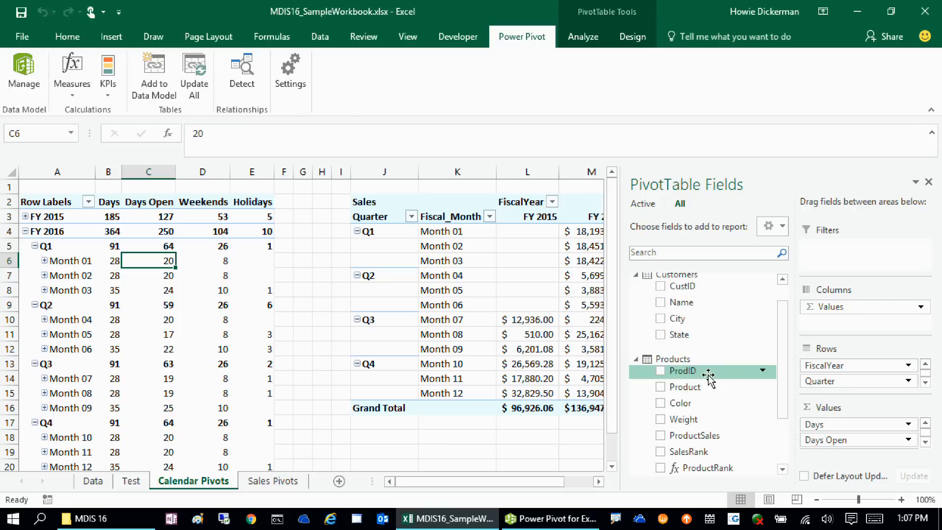
{"action": "left_click_drag", "start_coordinate": [783, 393], "coordinate": [782, 301]}
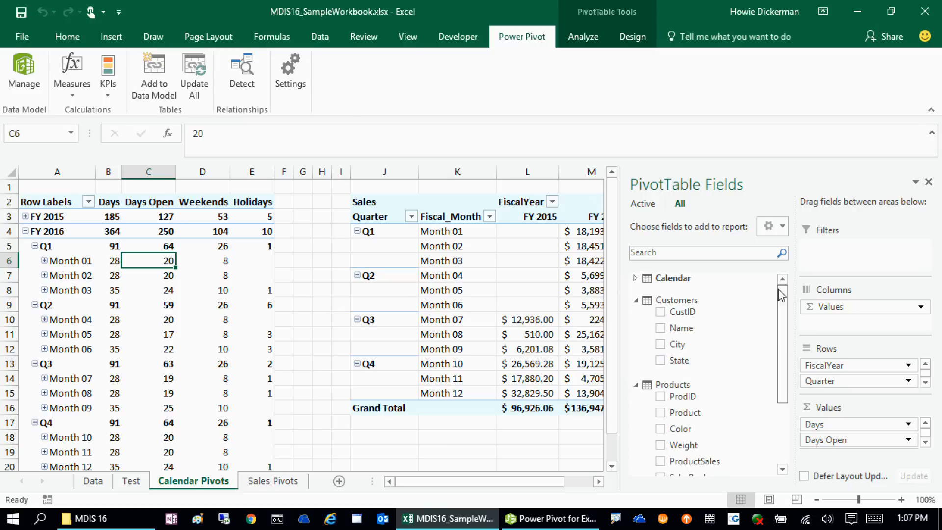
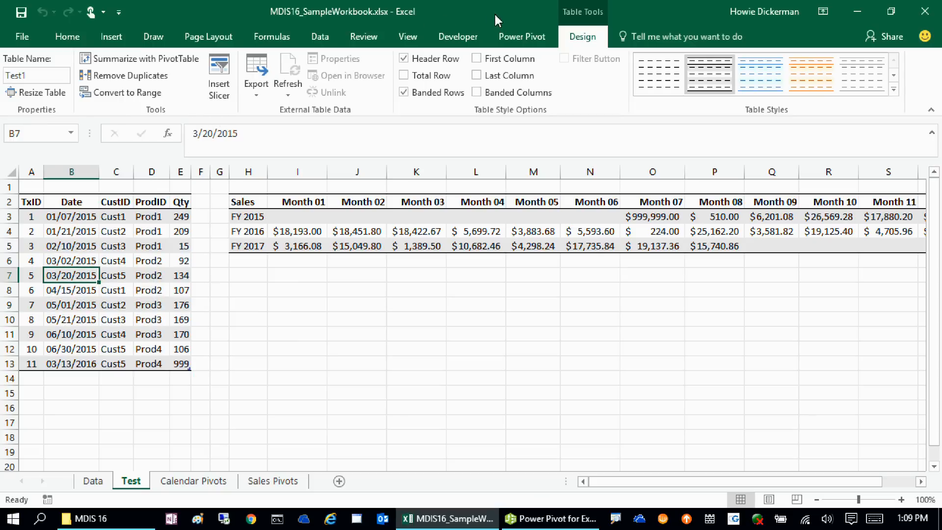
Try to add the Test1 table on the Test sheet to the data model while the Power Pivot window is still open
{"action": "left_click", "coordinate": [518, 39]}
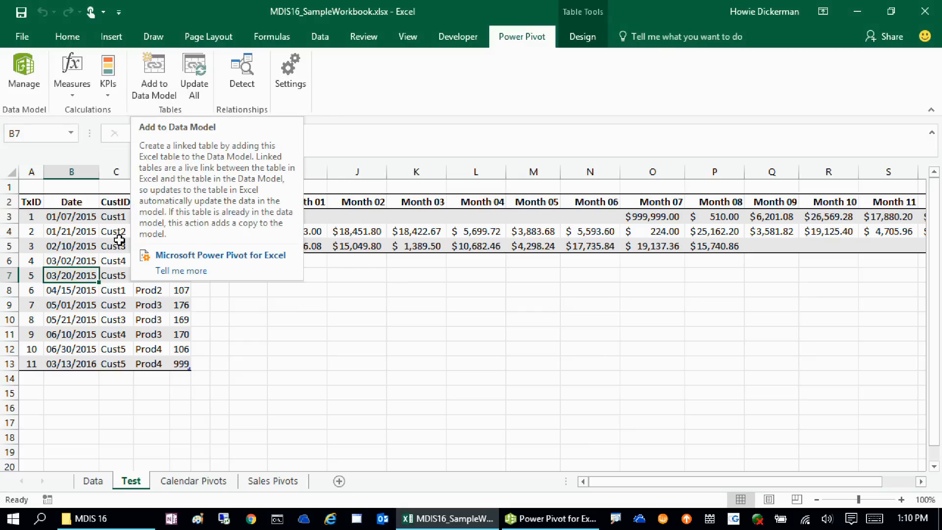
{"action": "left_click", "coordinate": [159, 95]}
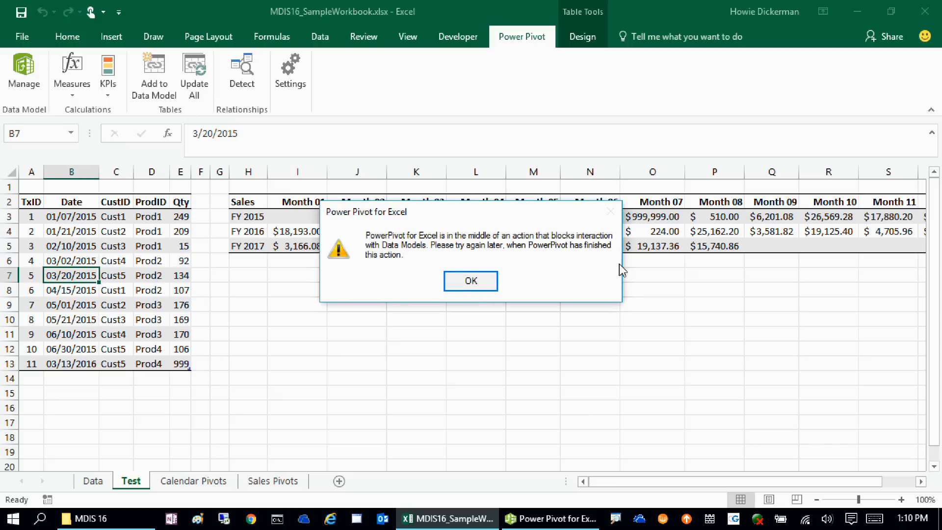
{"action": "left_click", "coordinate": [470, 282]}
{"action": "left_click", "coordinate": [24, 73]}
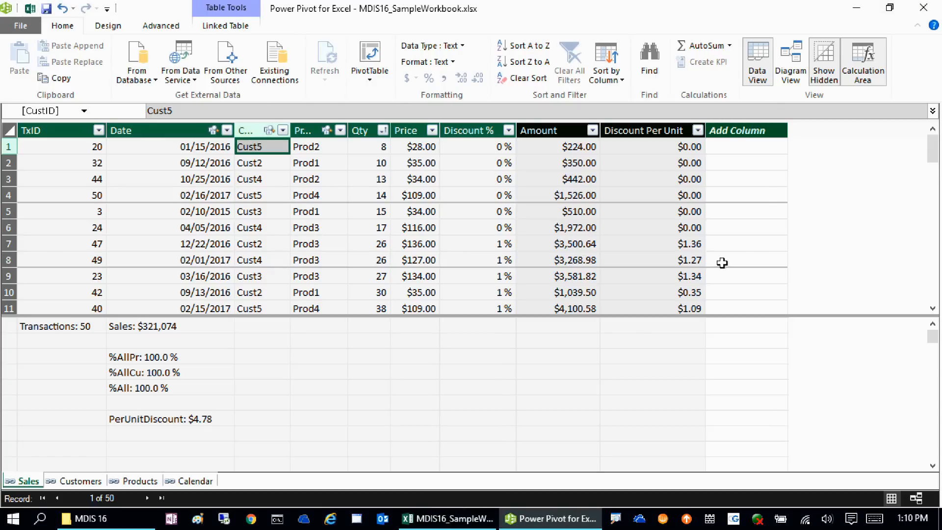
{"action": "left_click", "coordinate": [738, 254]}
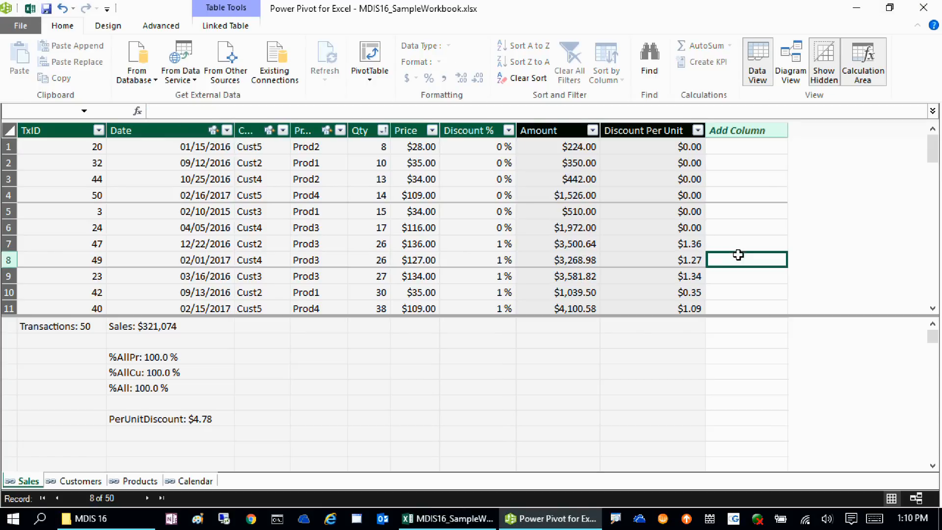
{"action": "left_click", "coordinate": [30, 9]}
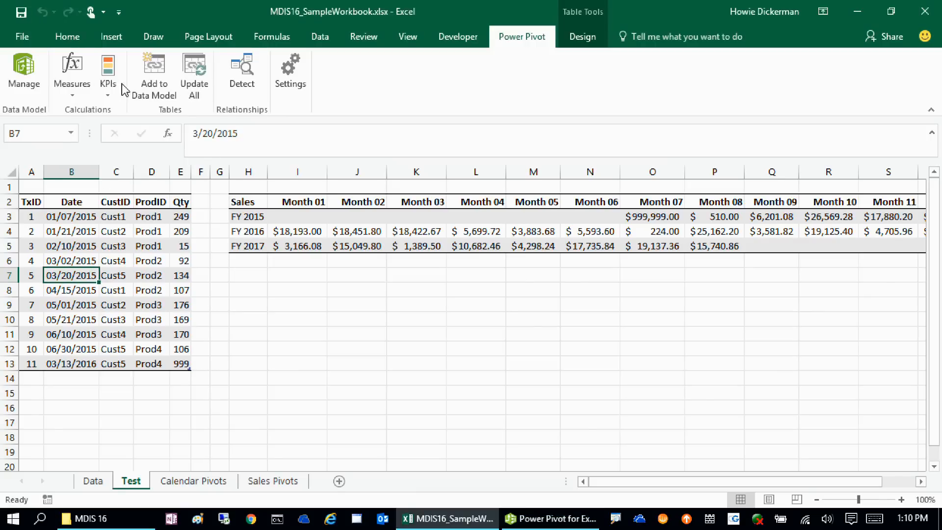
{"action": "left_click", "coordinate": [169, 82]}
{"action": "left_click", "coordinate": [478, 283]}
Close the open Power Pivot window and add the Test1 table from the Test sheet to the data model
{"action": "left_click", "coordinate": [23, 72]}
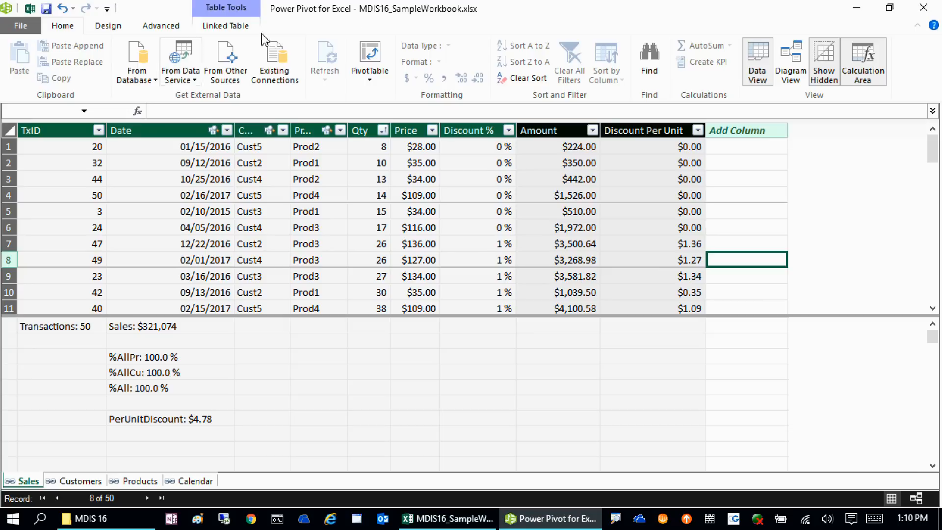
{"action": "left_click", "coordinate": [922, 7]}
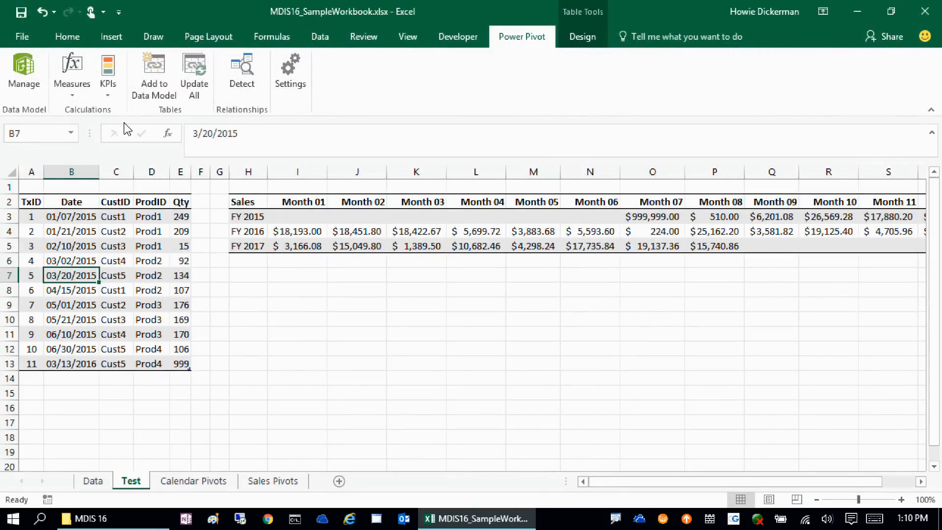
{"action": "left_click", "coordinate": [154, 89]}
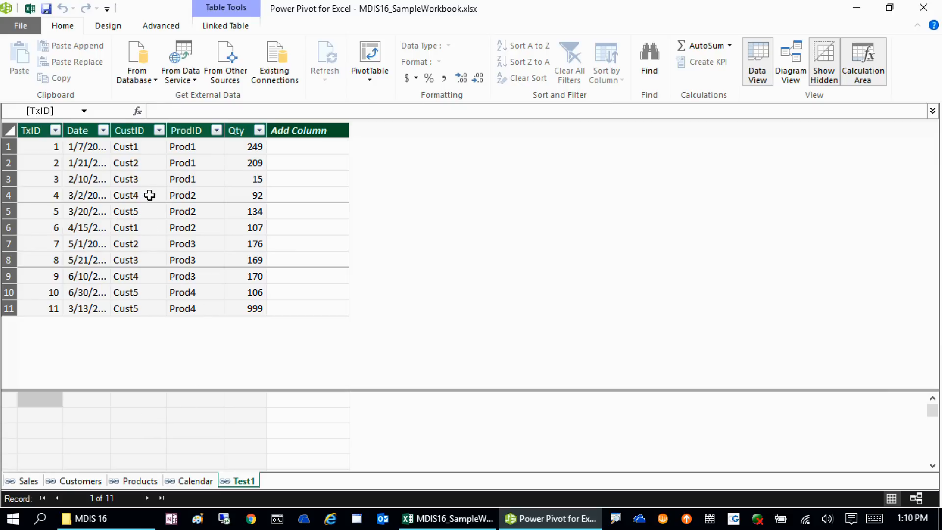
Switch back to the Excel workbook and set the Qty of transactions 1 and 2 in the Test1 table to 555 and 333
{"action": "left_click", "coordinate": [29, 9]}
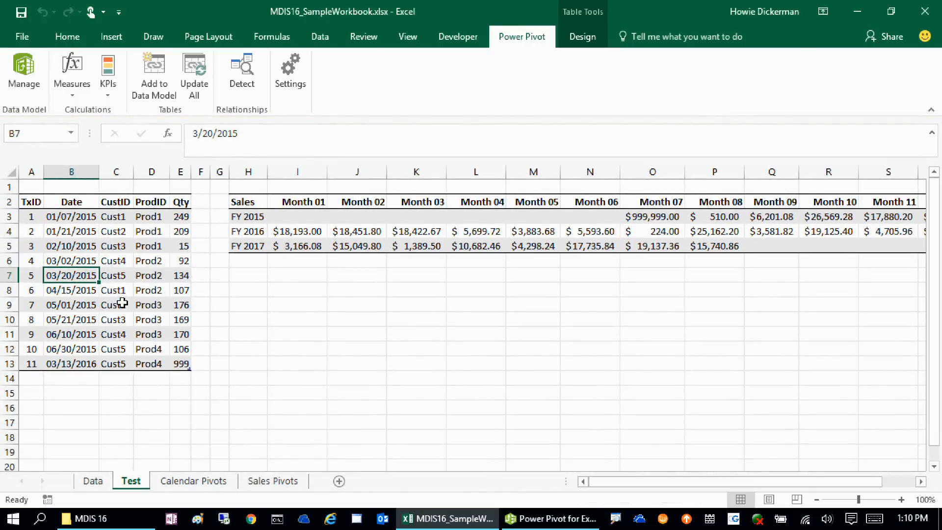
{"action": "double_click", "coordinate": [184, 216]}
{"action": "type", "text": "555"}
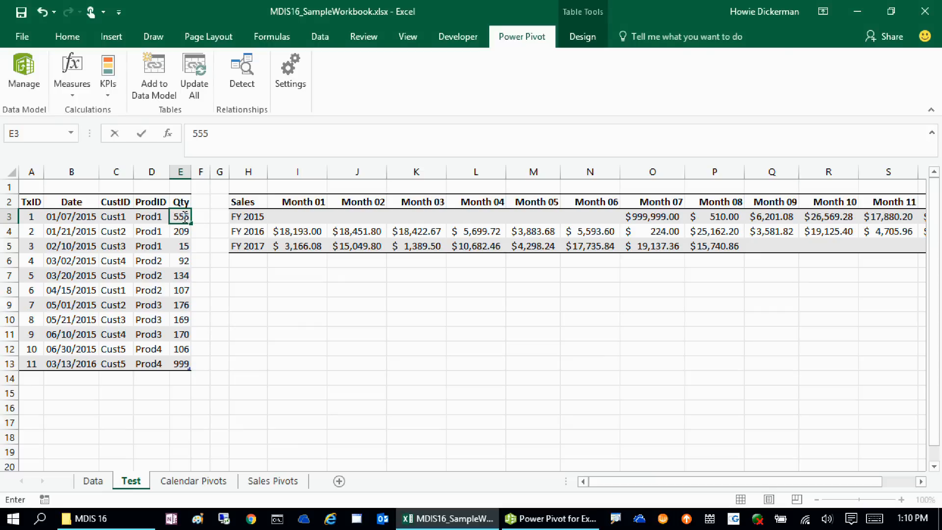
{"action": "key", "text": "Return"}
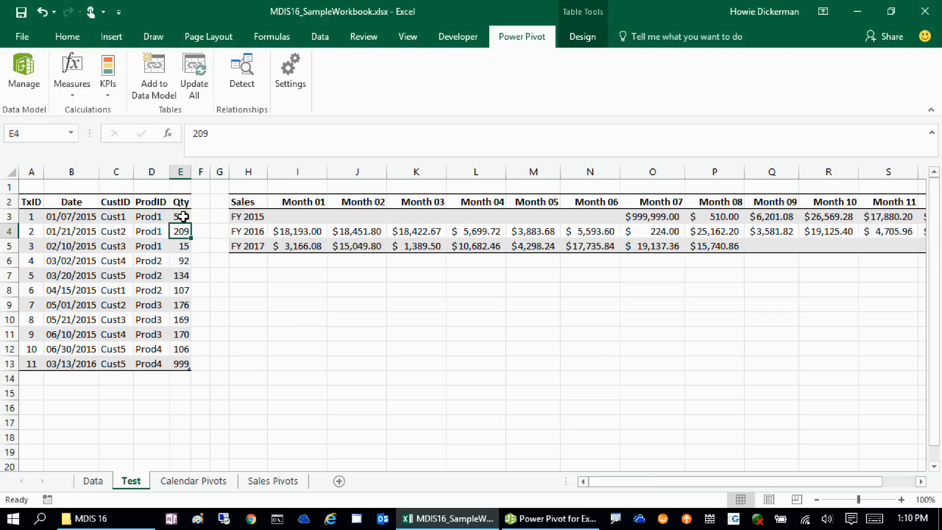
{"action": "type", "text": "333"}
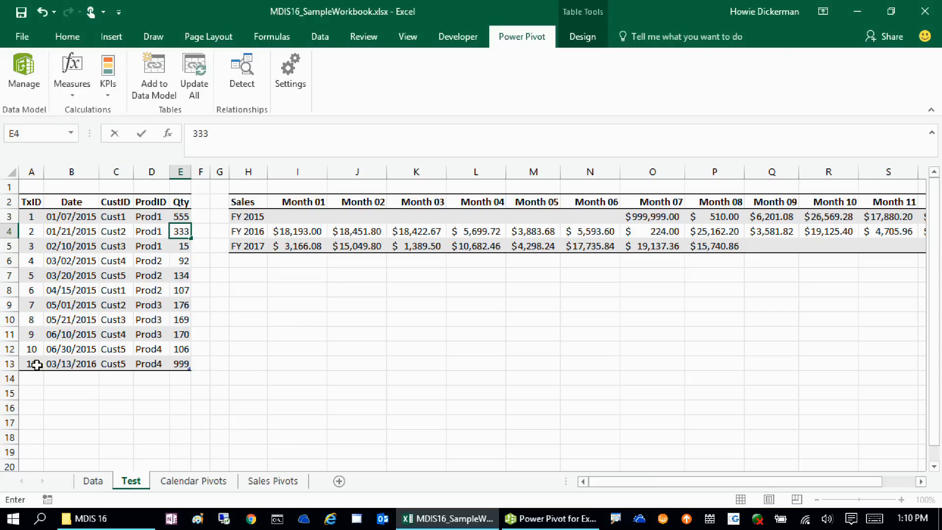
Append a row to the Test1 table with TxID 12, date 4/12/2016, Cust5, Prod4 and Qty 666
{"action": "left_click", "coordinate": [34, 380]}
{"action": "type", "text": "12"}
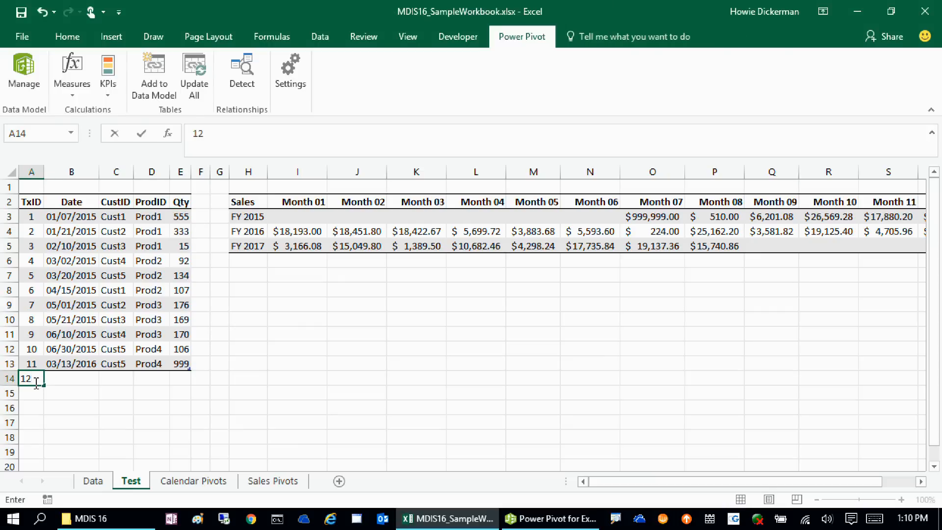
{"action": "key", "text": "Tab"}
{"action": "type", "text": "4/12/2016"}
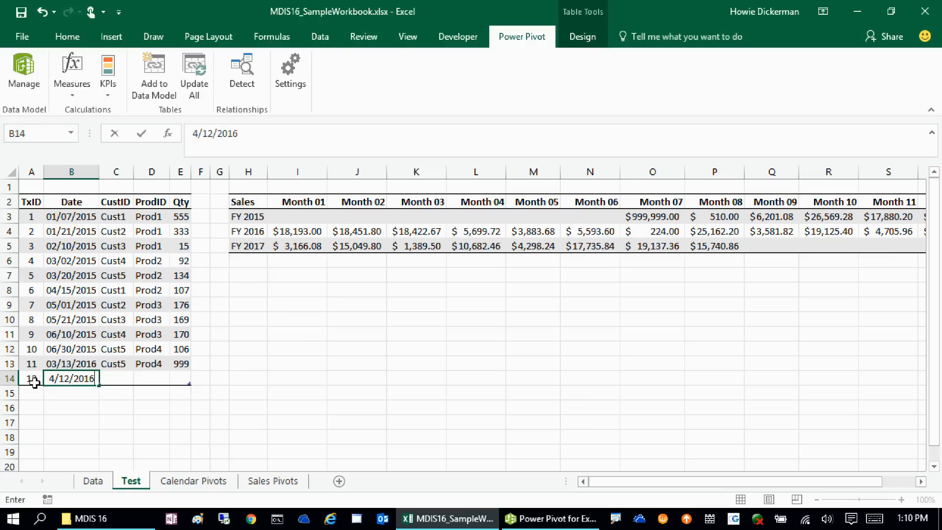
{"action": "key", "text": "Tab"}
{"action": "type", "text": "Cust5"}
{"action": "key", "text": "ctrl+apostrophe"}
{"action": "key", "text": "BackSpace"}
{"action": "key", "text": "BackSpace"}
{"action": "key", "text": "BackSpace"}
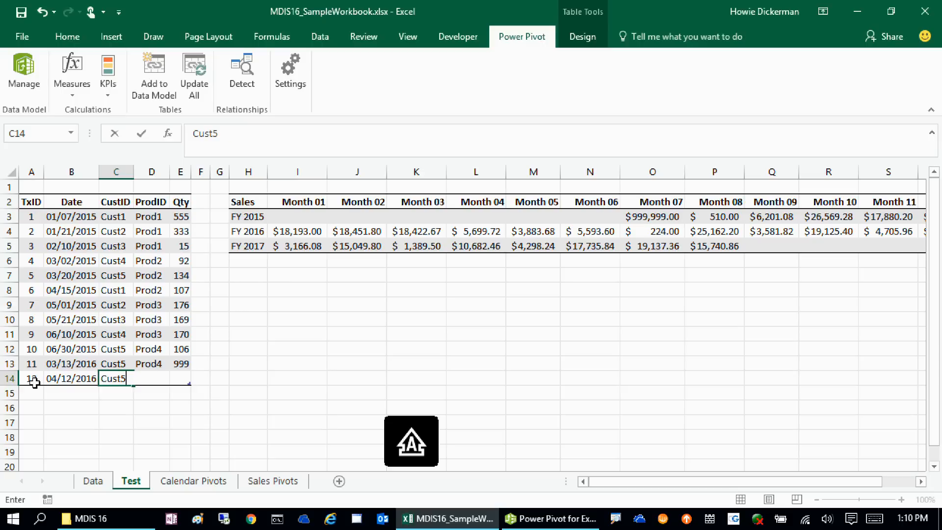
{"action": "key", "text": "Tab"}
{"action": "key", "text": "ctrl+shift+apostrophe"}
{"action": "key", "text": "Tab"}
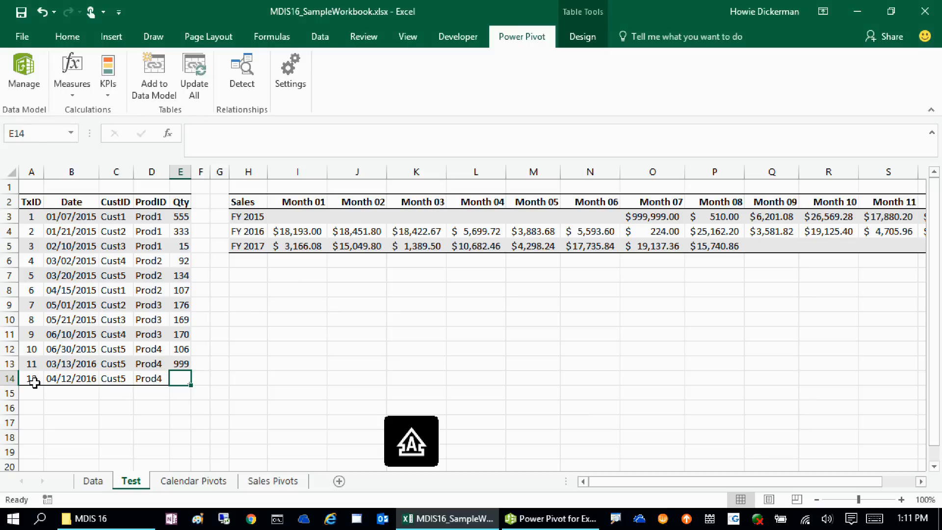
{"action": "type", "text": "666"}
{"action": "key", "text": "Return"}
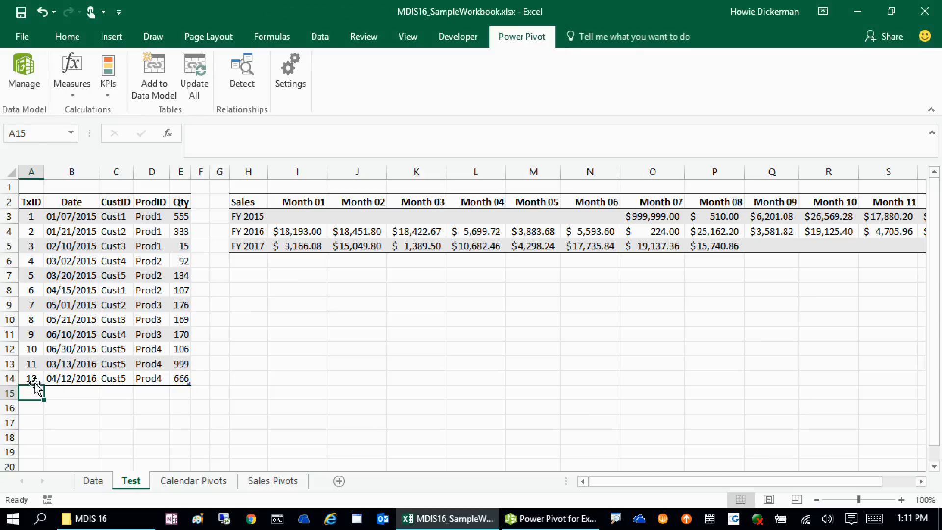
Check the linked Test1 table in the Power Pivot window for the edited quantities and new row, and return to the Test sheet
{"action": "left_click", "coordinate": [23, 85]}
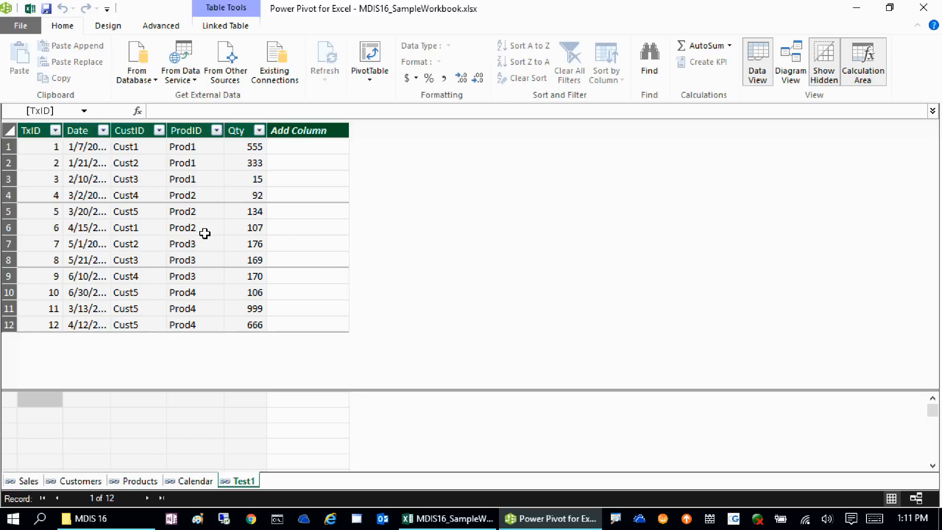
{"action": "left_click", "coordinate": [30, 8]}
{"action": "left_click", "coordinate": [249, 303]}
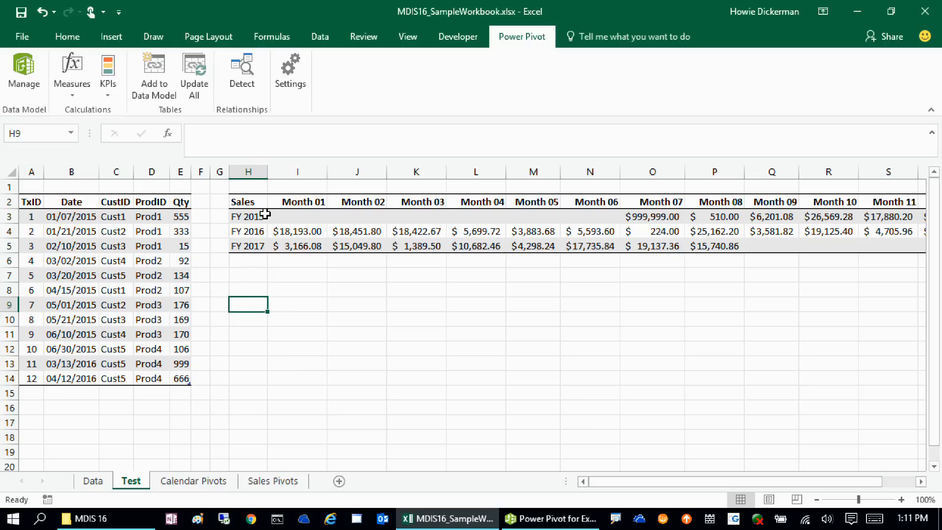
Create a query from the table of Sales by fiscal year and month (H2:T5) on the Test sheet
{"action": "left_click", "coordinate": [920, 482]}
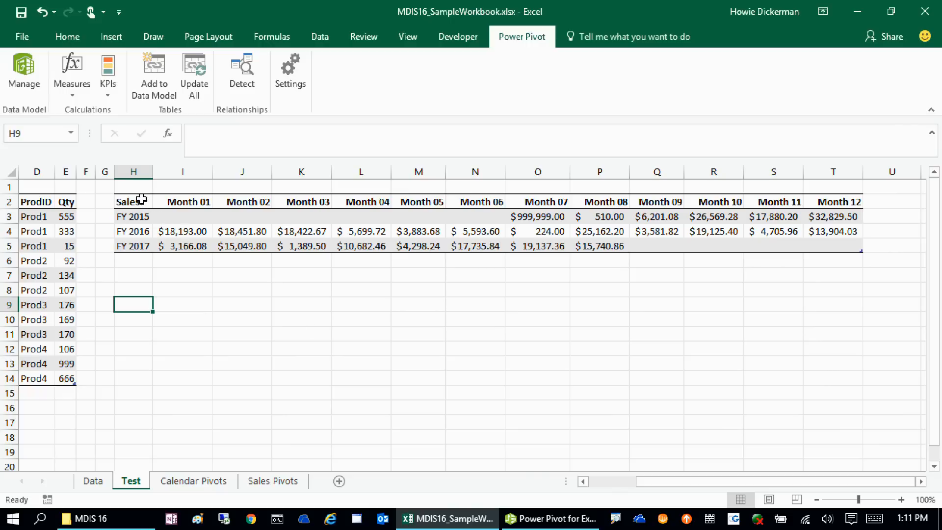
{"action": "left_click_drag", "start_coordinate": [146, 199], "coordinate": [827, 243]}
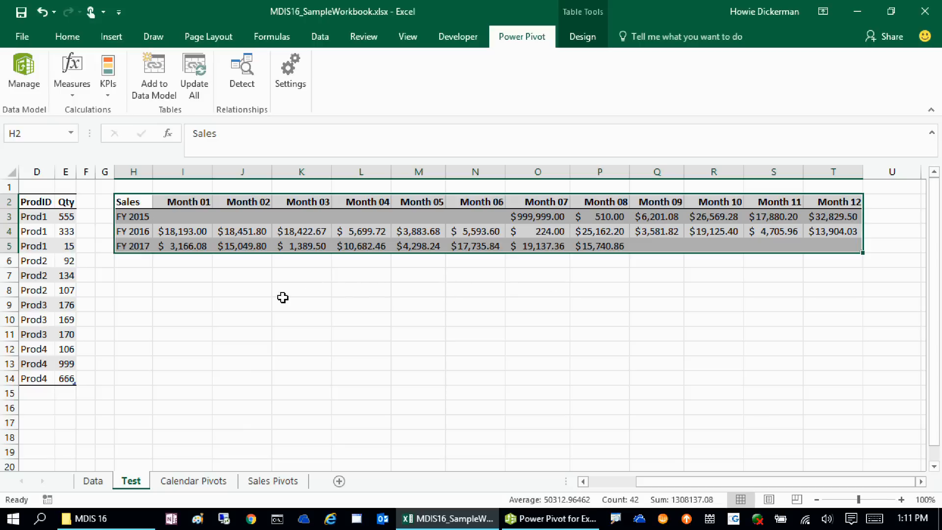
{"action": "left_click", "coordinate": [312, 216]}
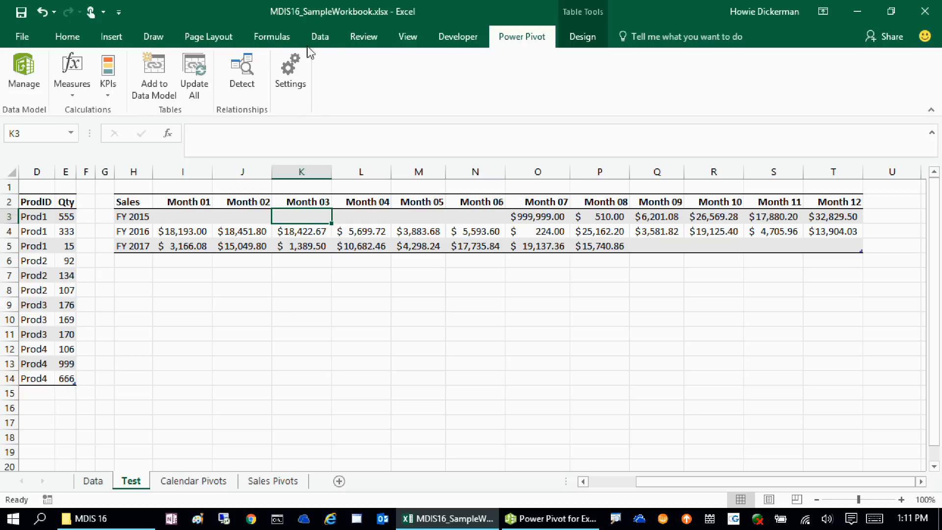
{"action": "left_click", "coordinate": [321, 38]}
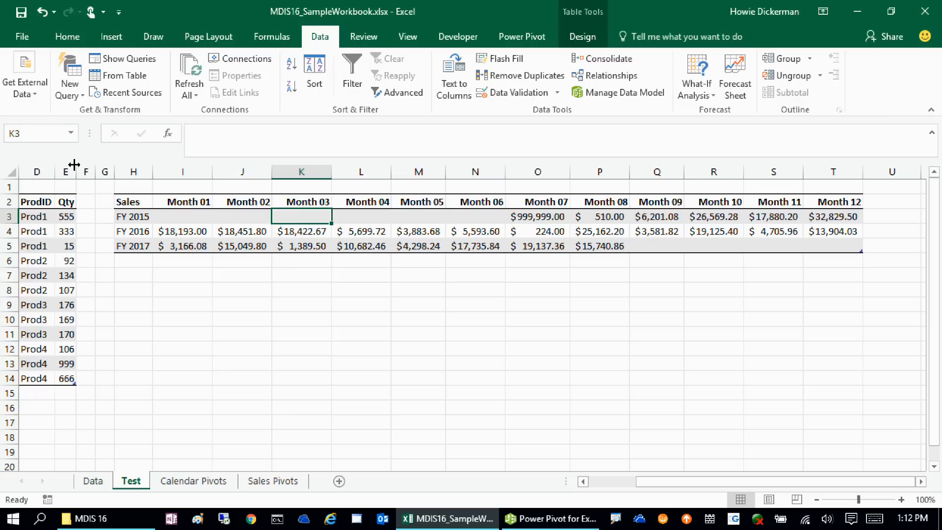
{"action": "left_click", "coordinate": [250, 231]}
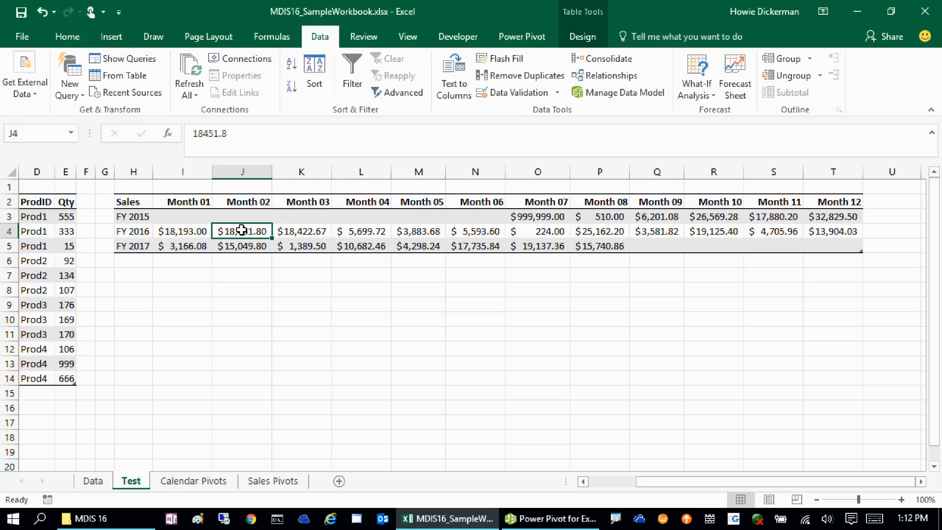
{"action": "left_click", "coordinate": [132, 83]}
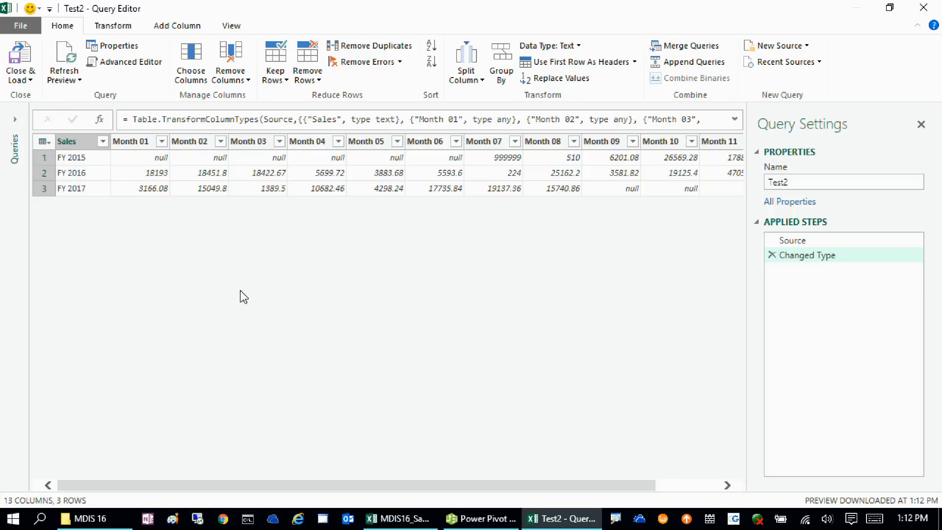
Unpivot the Month 01 through Month 12 columns of the Test2 query into attribute and value columns
{"action": "left_click_drag", "start_coordinate": [145, 146], "coordinate": [148, 149]}
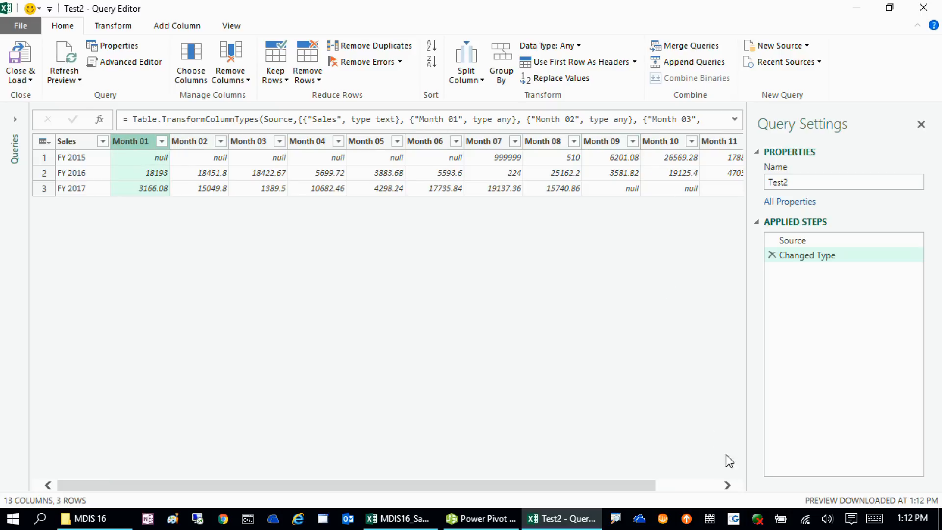
{"action": "left_click", "coordinate": [727, 485]}
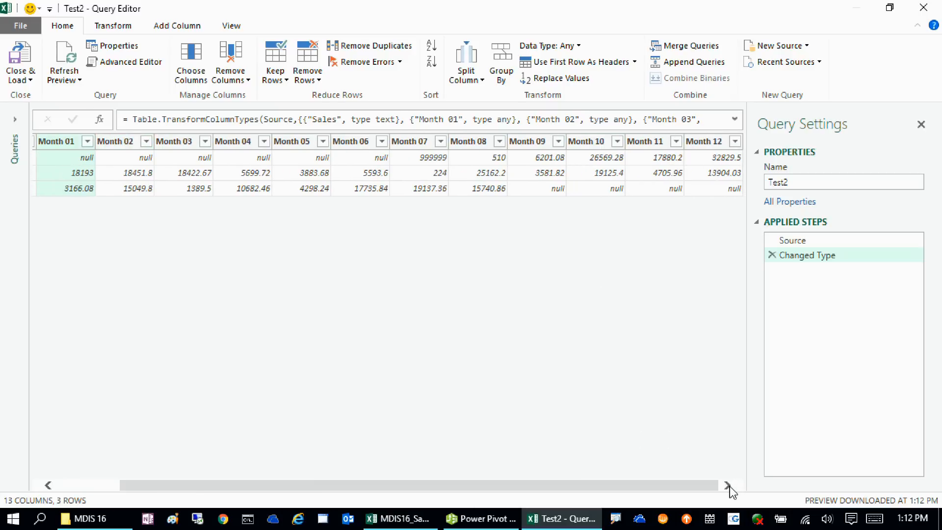
{"action": "left_click", "coordinate": [709, 142], "text": "shift"}
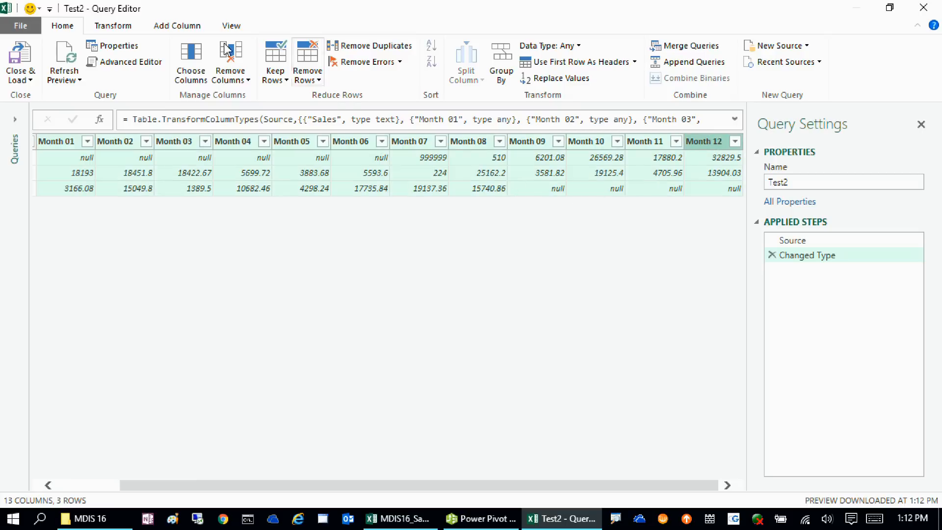
{"action": "left_click", "coordinate": [113, 26]}
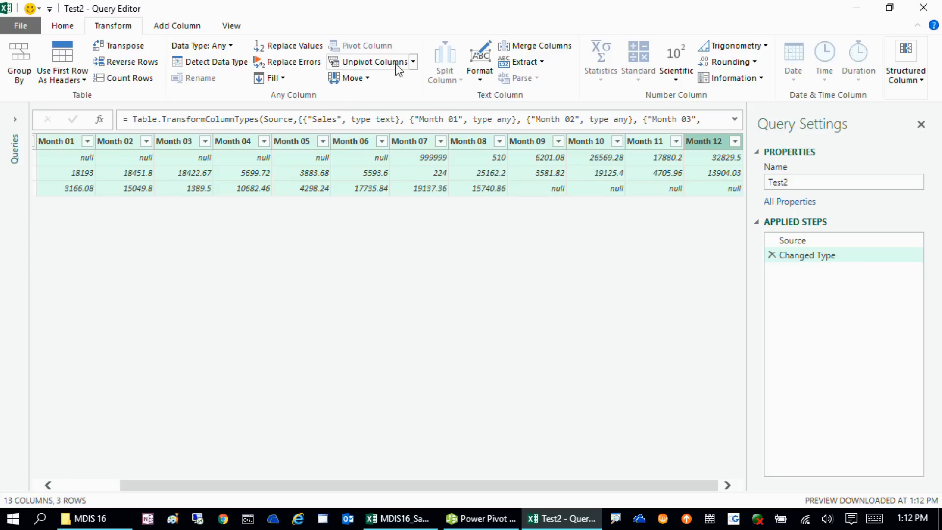
{"action": "left_click", "coordinate": [414, 63]}
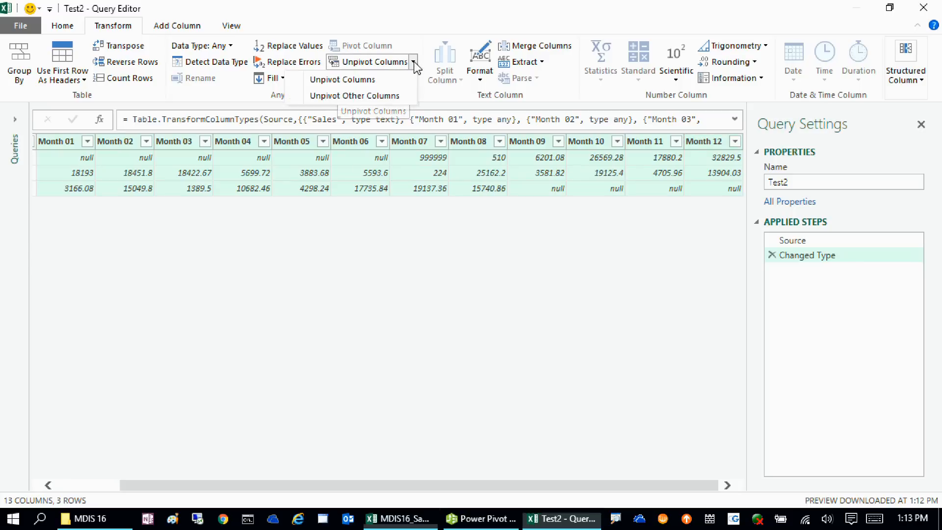
{"action": "left_click", "coordinate": [354, 96]}
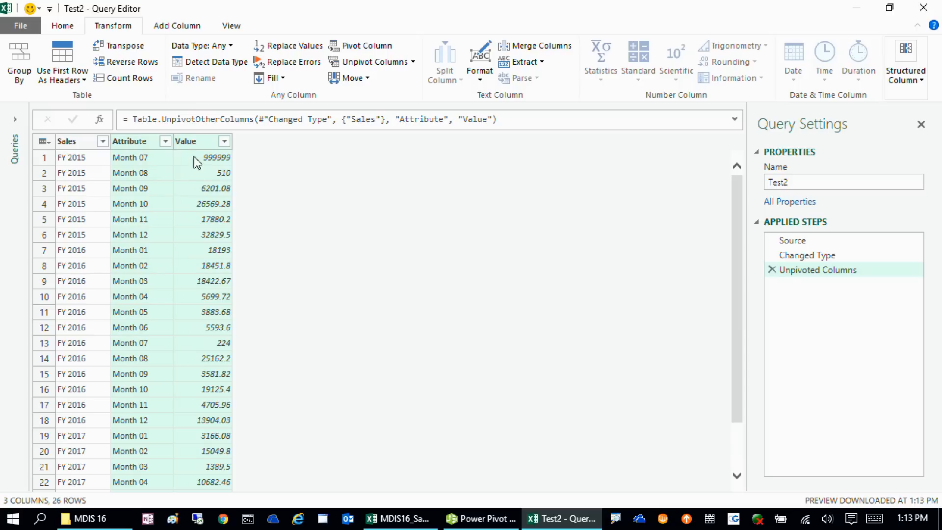
Set the data type of the Test2 query's Value column to Currency
{"action": "left_click", "coordinate": [204, 144]}
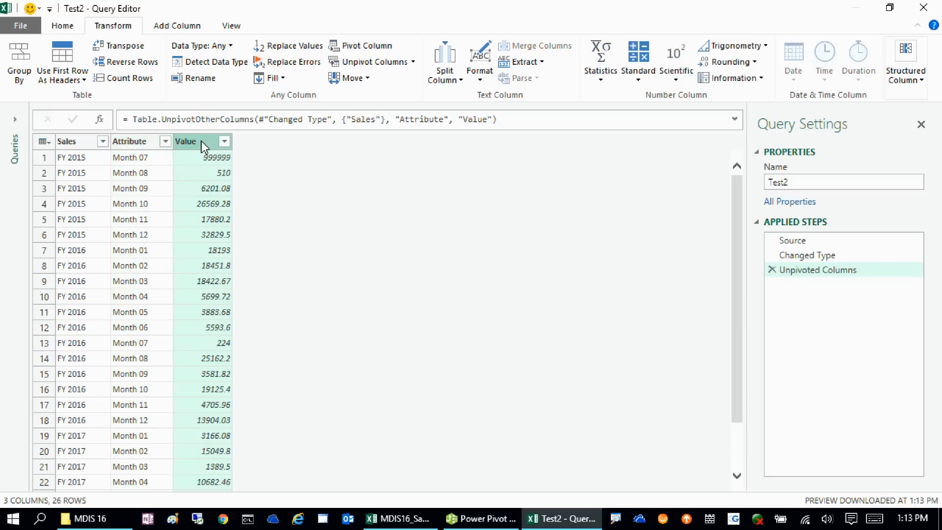
{"action": "left_click", "coordinate": [63, 25]}
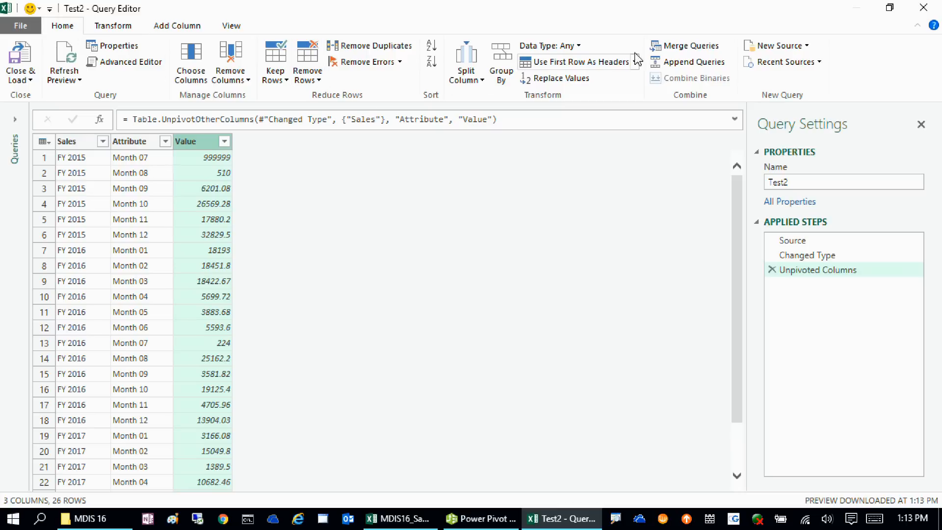
{"action": "left_click", "coordinate": [578, 46]}
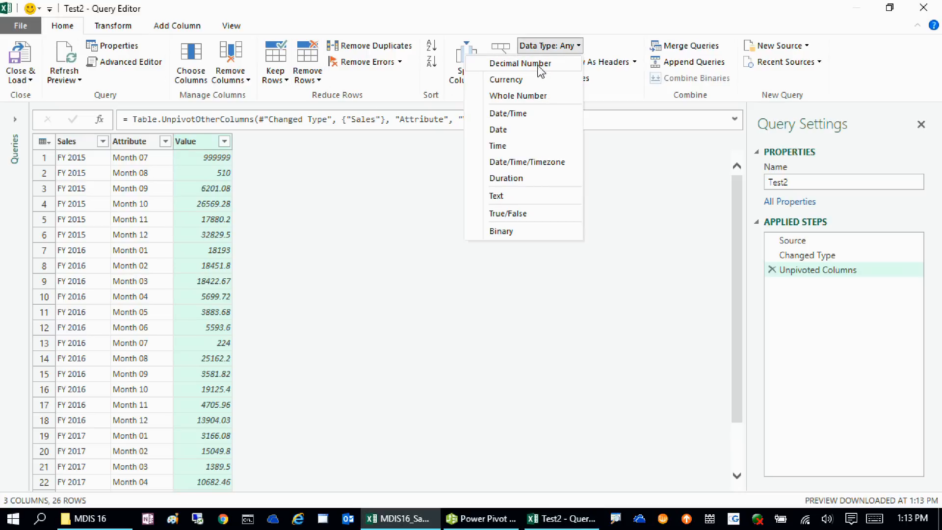
{"action": "left_click", "coordinate": [519, 79]}
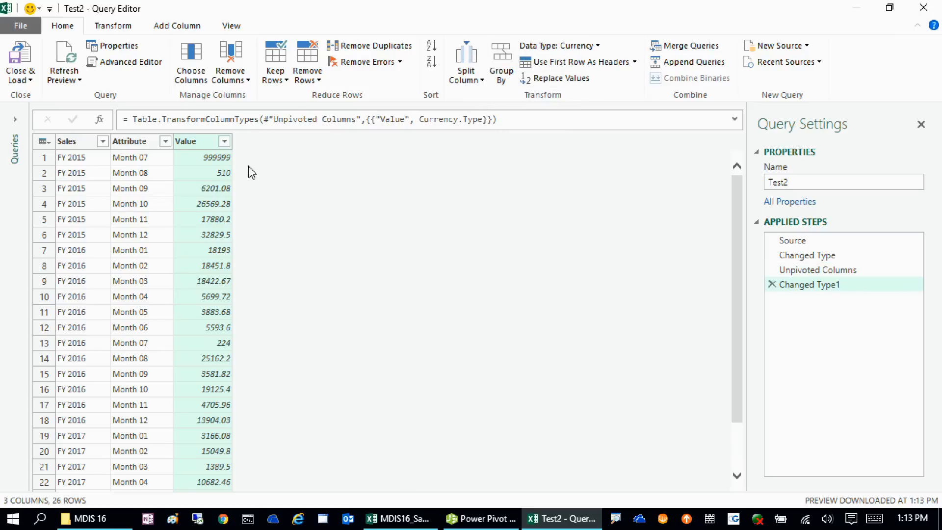
Load the Test2 query as a connection only, added to the Data Model, and preview it in a widened Workbook Queries pane
{"action": "left_click", "coordinate": [28, 80]}
{"action": "left_click", "coordinate": [59, 112]}
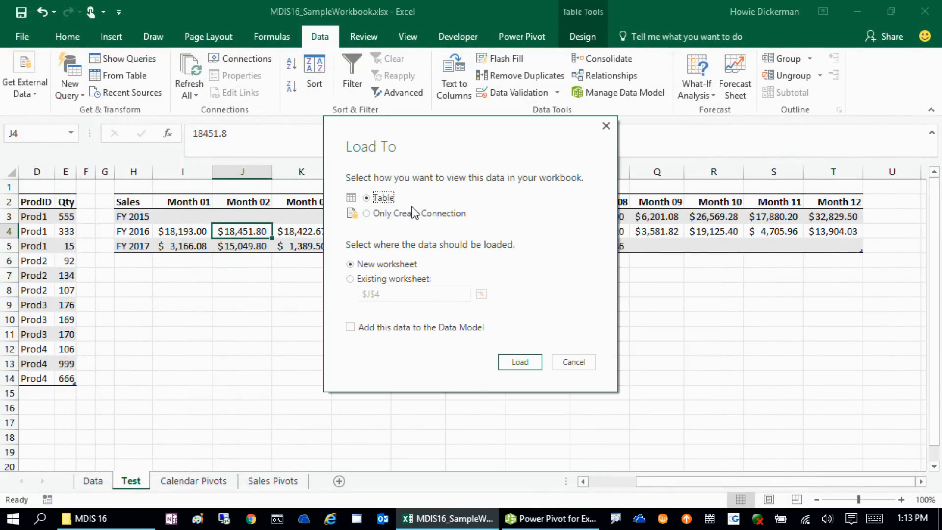
{"action": "left_click", "coordinate": [395, 214]}
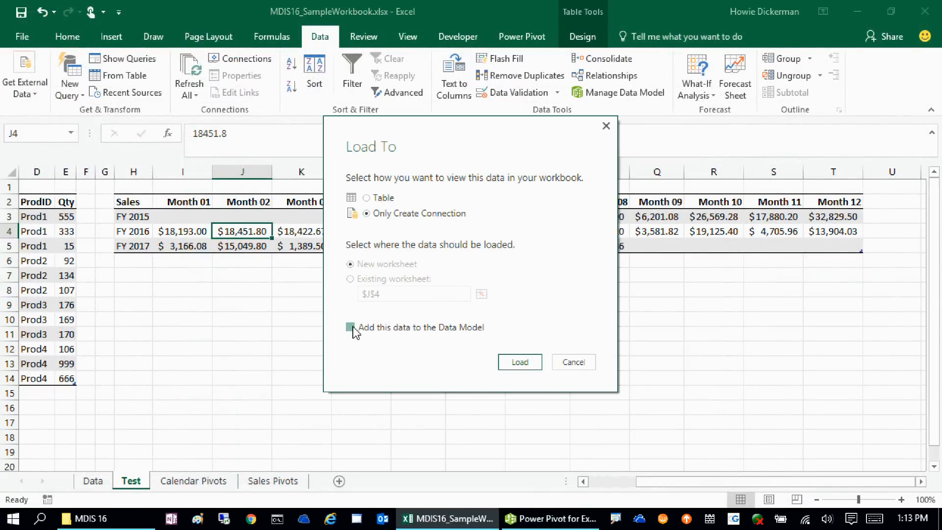
{"action": "left_click", "coordinate": [521, 362]}
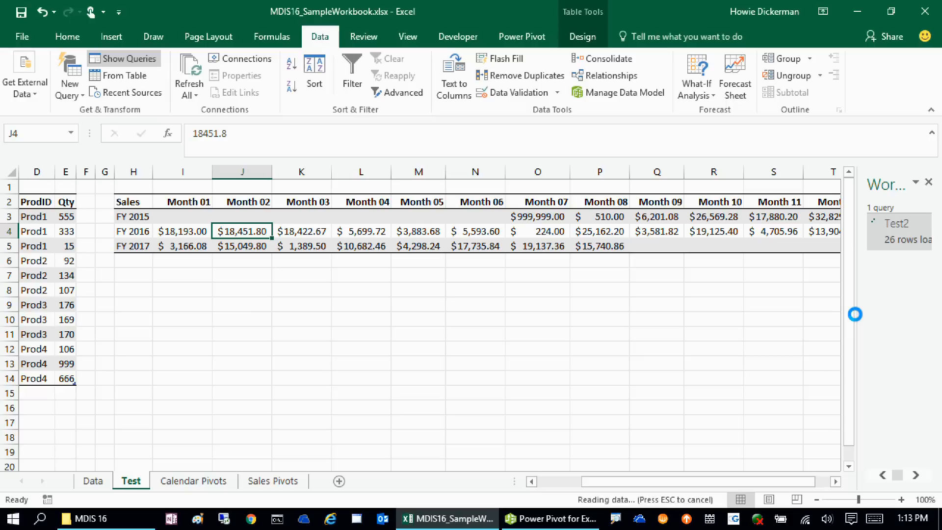
{"action": "left_click_drag", "start_coordinate": [857, 309], "coordinate": [760, 300]}
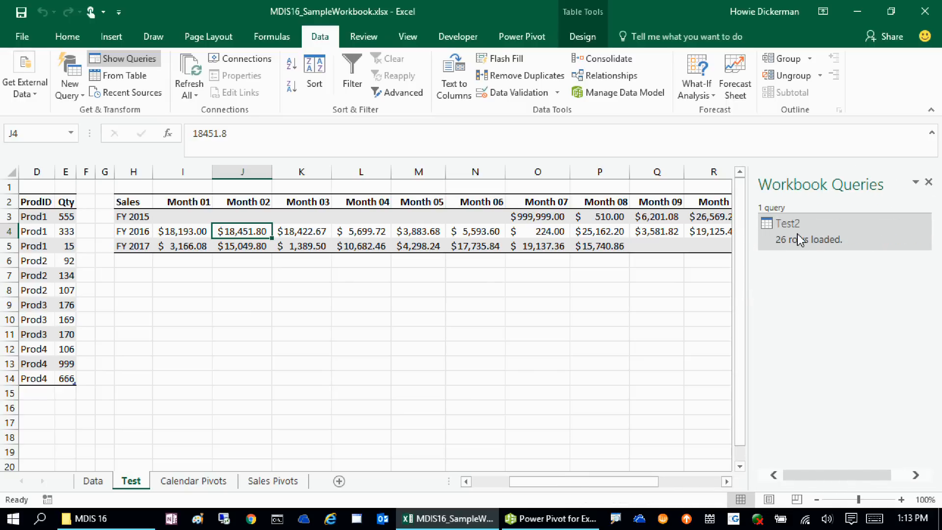
{"action": "mouse_move", "coordinate": [805, 240]}
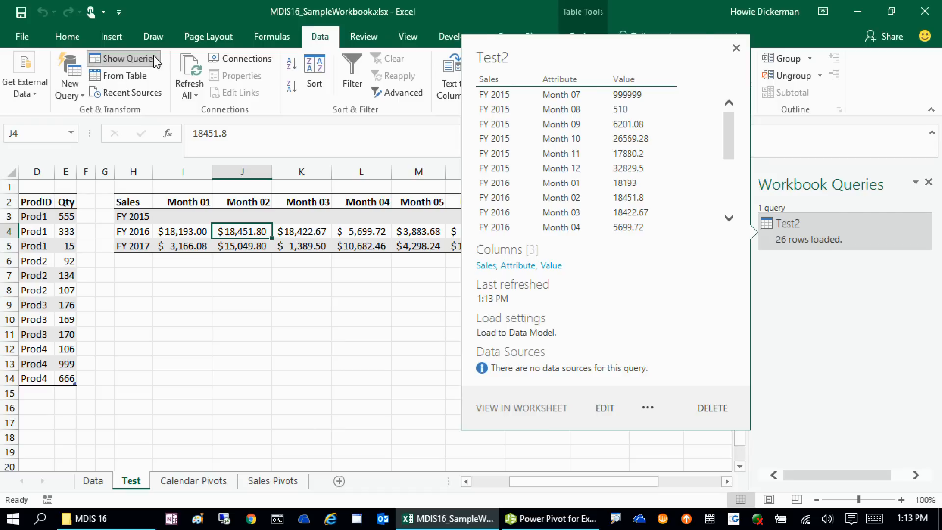
Open the data model, widen the Value column of the Test2 table to show full amounts, and return to the workbook
{"action": "left_click", "coordinate": [521, 37]}
{"action": "left_click", "coordinate": [25, 78]}
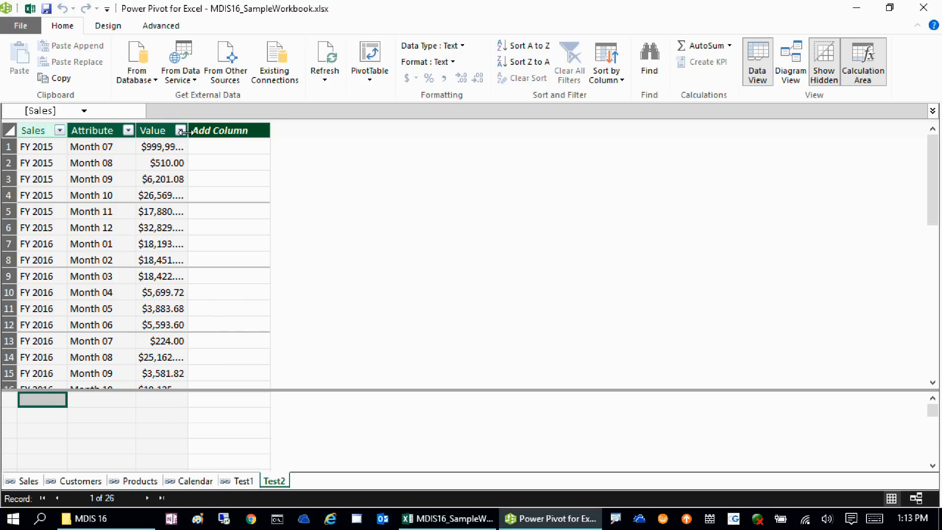
{"action": "left_click_drag", "start_coordinate": [188, 132], "coordinate": [230, 139]}
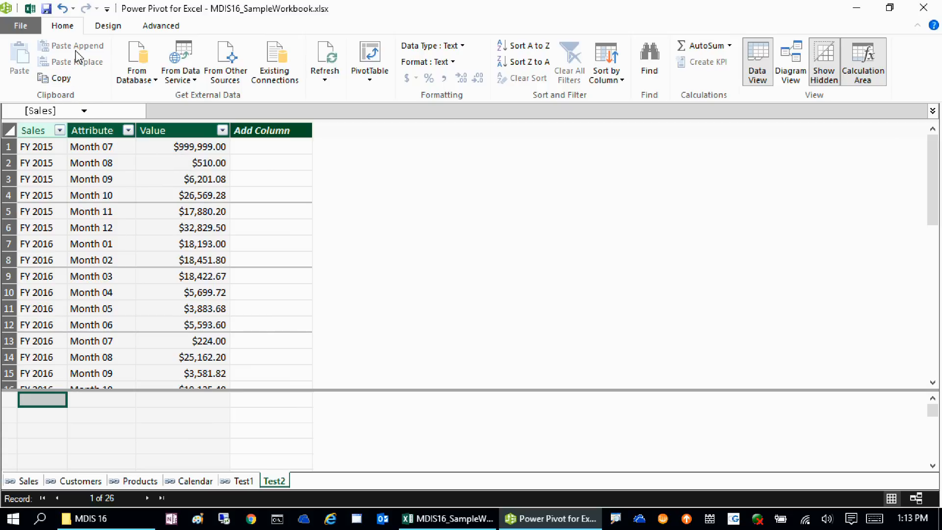
{"action": "left_click", "coordinate": [30, 11]}
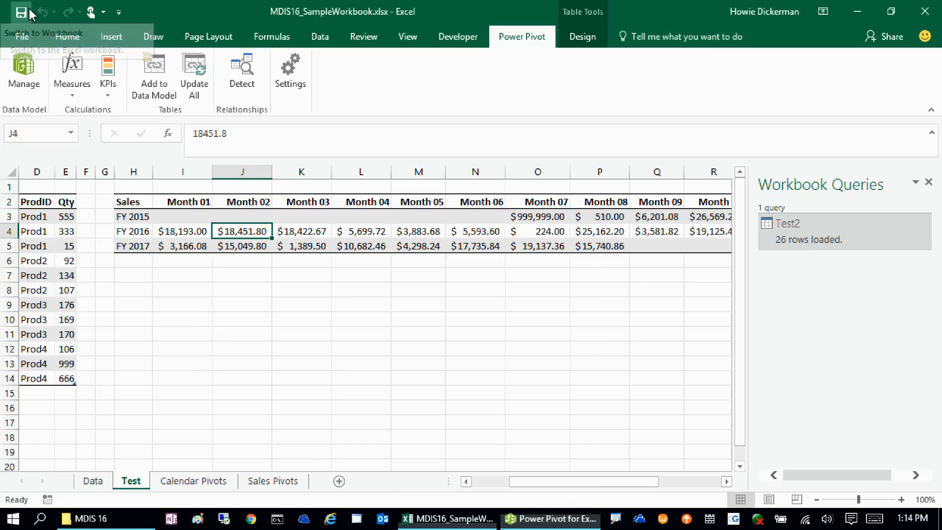
Change the FY 2015 sales on the Test sheet to 111,111 for Month 07 and 222,222 for Month 08
{"action": "left_click", "coordinate": [536, 218]}
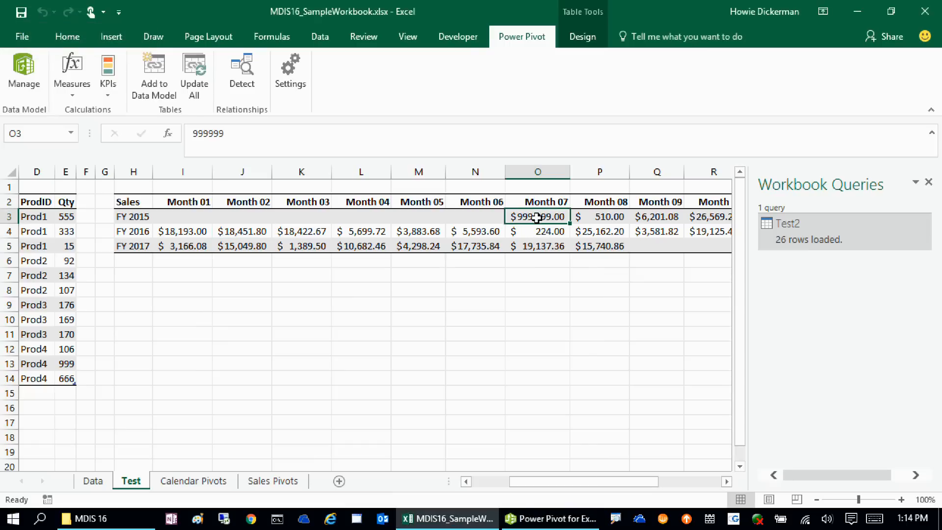
{"action": "type", "text": "111,111"}
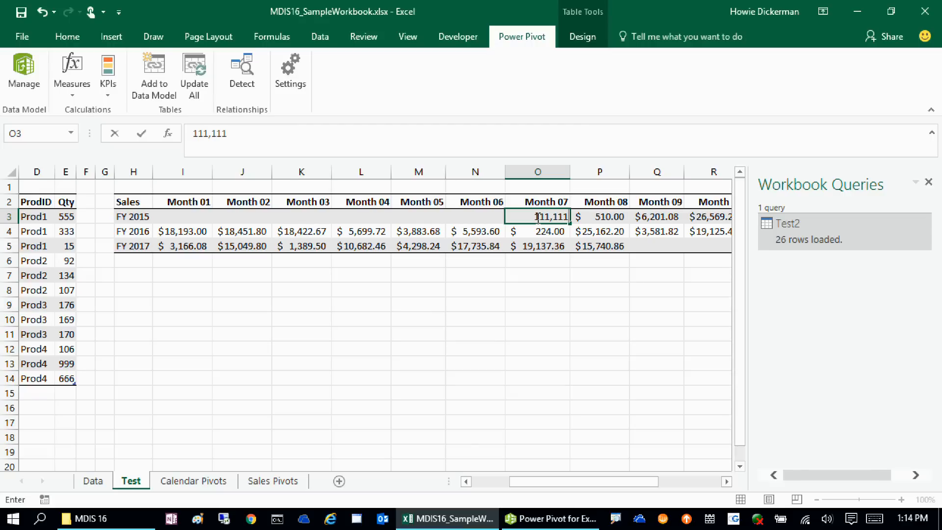
{"action": "key", "text": "Tab"}
{"action": "type", "text": "222"}
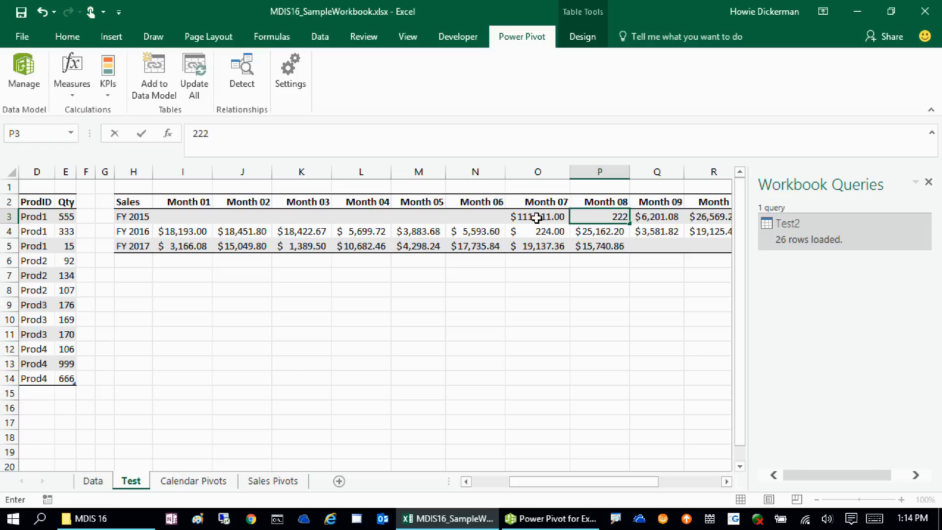
{"action": "key", "text": "Return"}
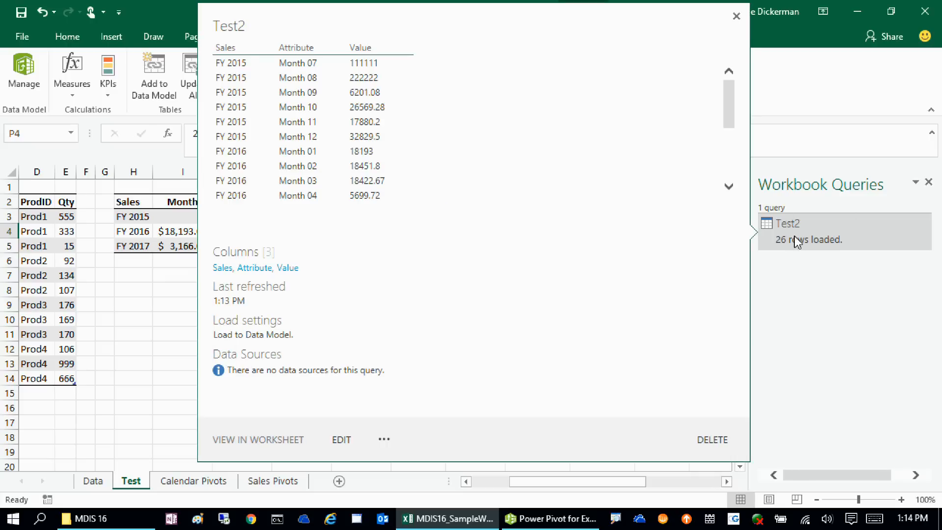
Refresh the Test2 query, check its FY 2015 values in the Power Pivot window, and return to the Test sheet
{"action": "right_click", "coordinate": [793, 236]}
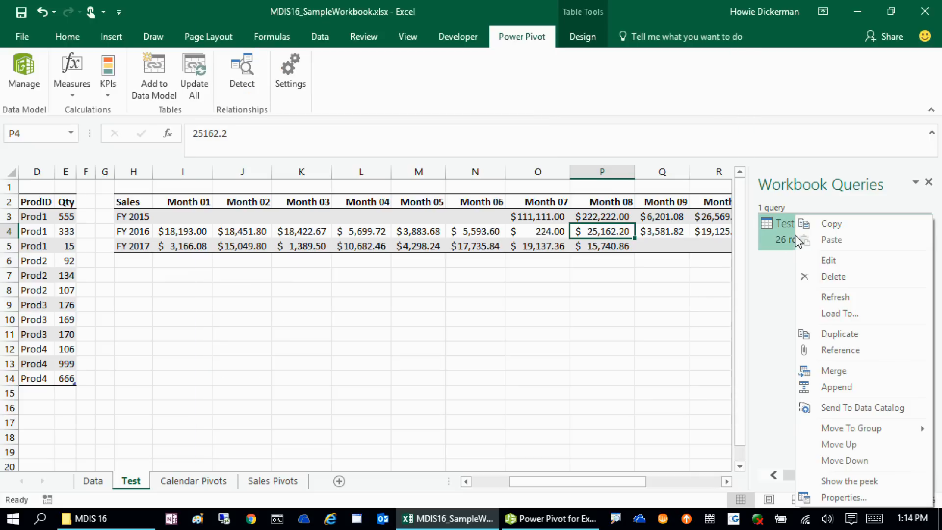
{"action": "left_click", "coordinate": [835, 297]}
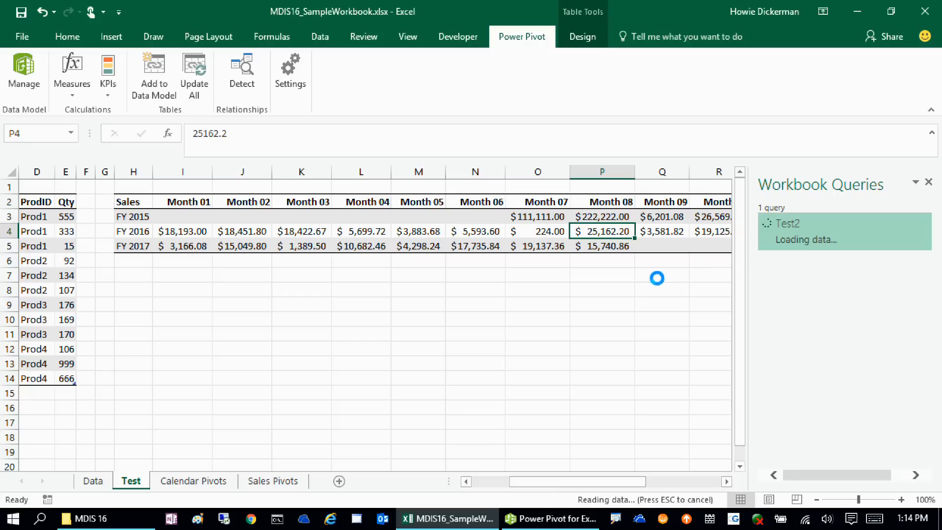
{"action": "left_click", "coordinate": [18, 82]}
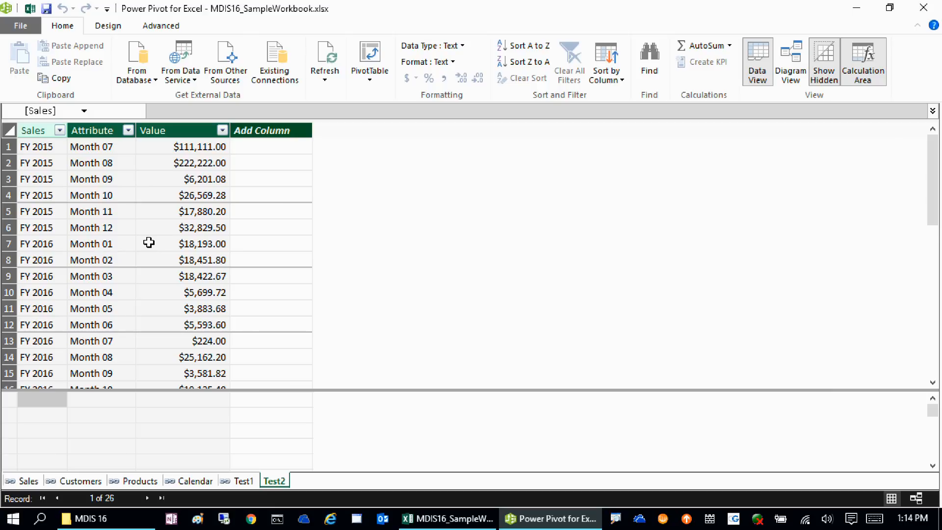
{"action": "key", "text": "alt+Tab"}
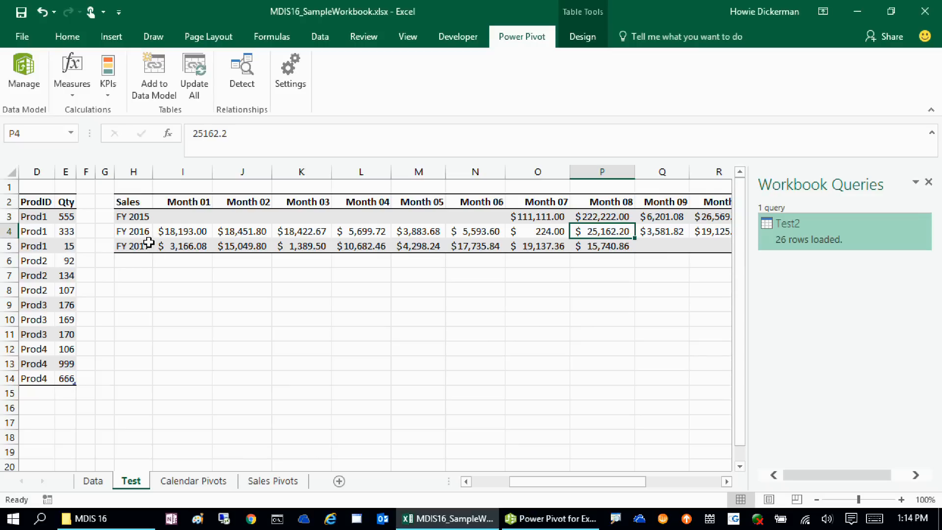
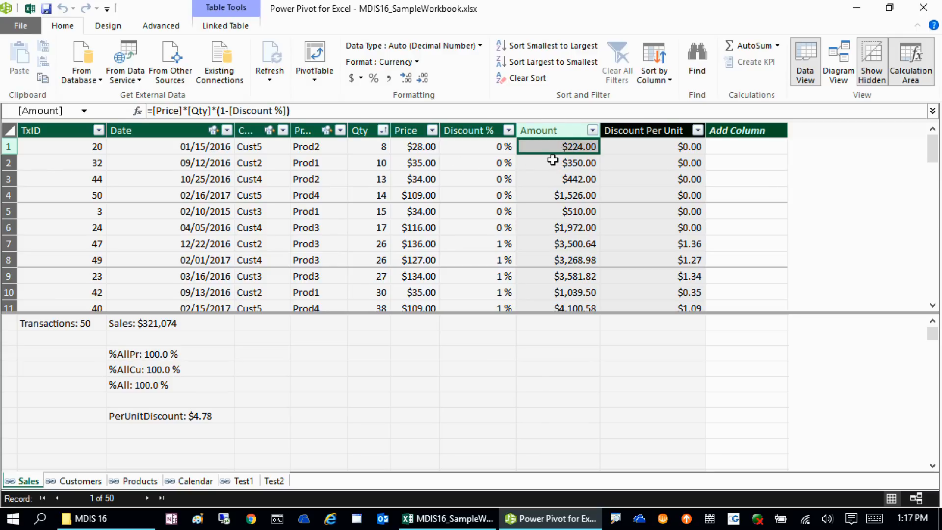
Examine the formulas of the Amount and Discount Per Unit calculated columns in the Sales table
{"action": "left_click", "coordinate": [304, 110]}
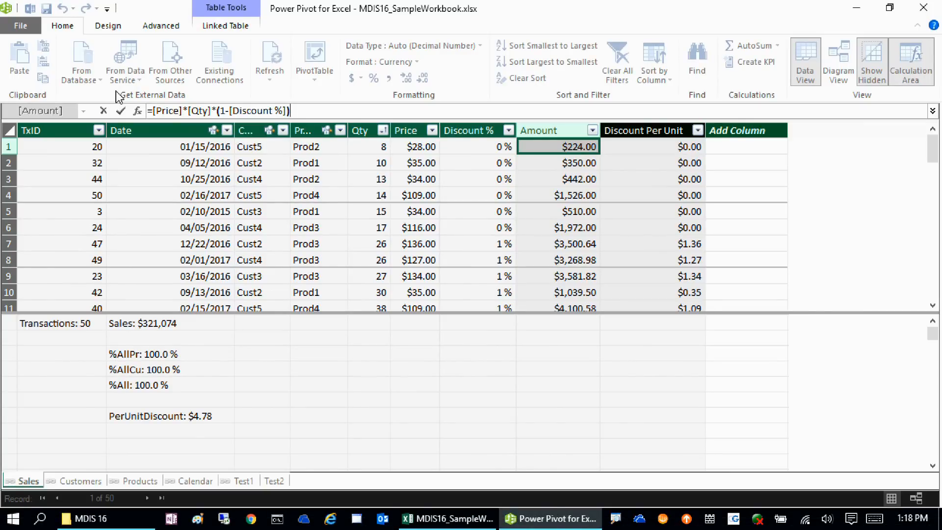
{"action": "left_click", "coordinate": [642, 146]}
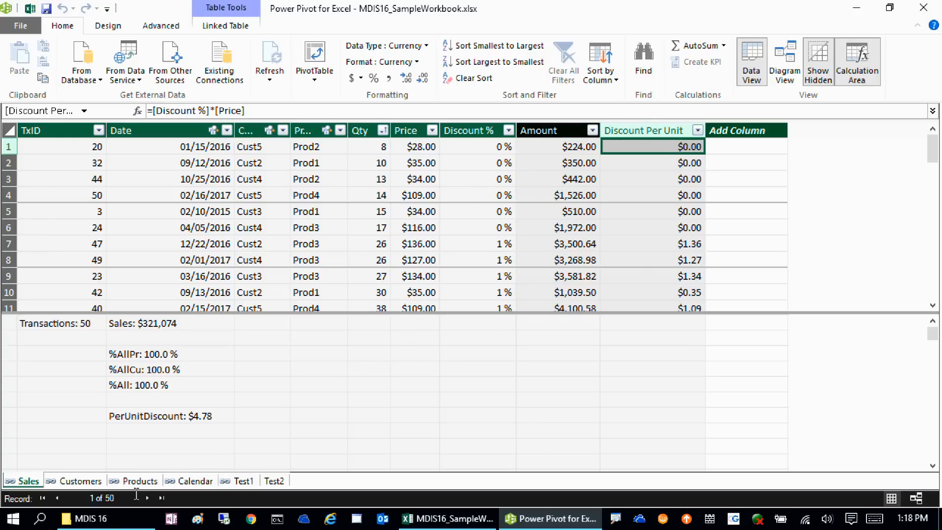
Examine the SUMX formula of ProductSales and the RANKX formula of SalesRank in the Products table
{"action": "left_click", "coordinate": [141, 482]}
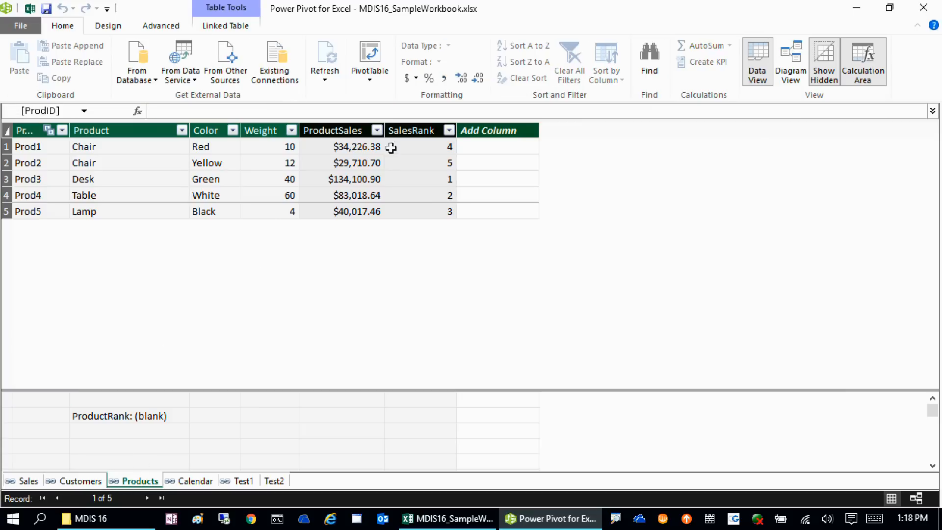
{"action": "left_click", "coordinate": [341, 146]}
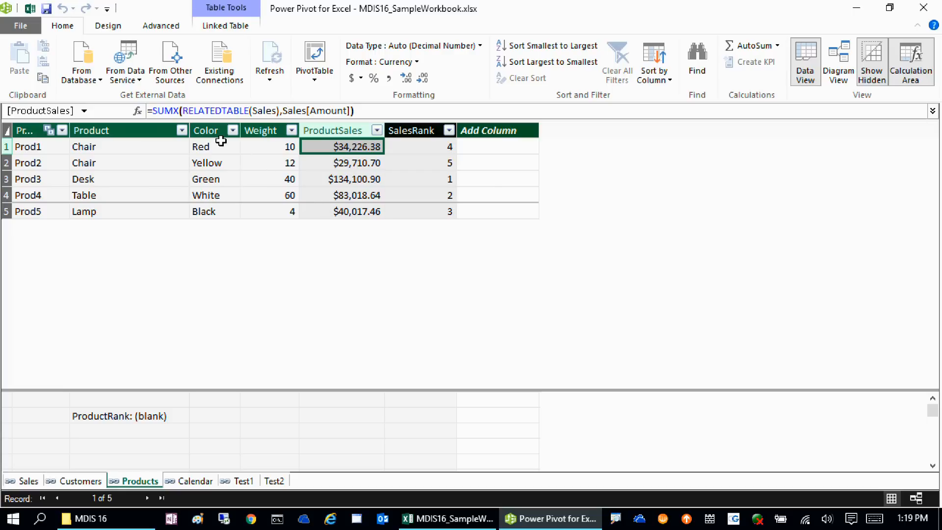
{"action": "left_click_drag", "start_coordinate": [186, 110], "coordinate": [282, 113]}
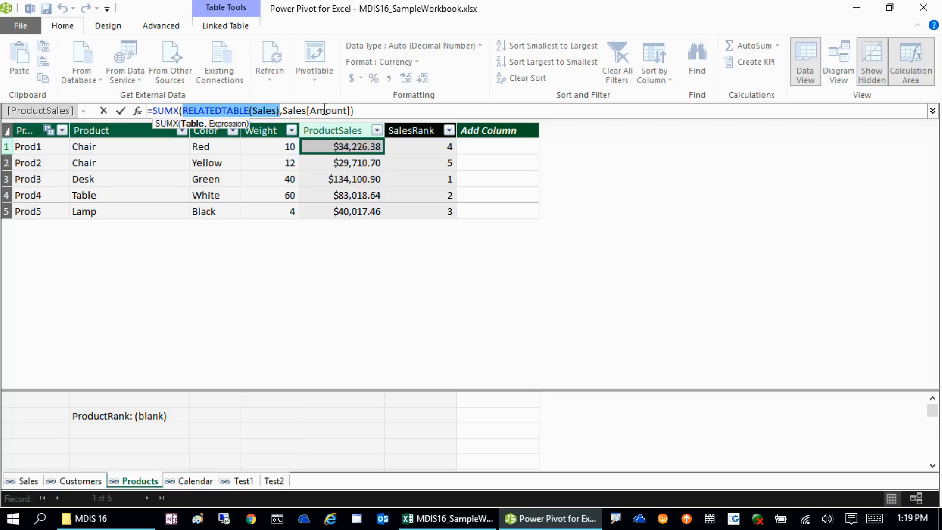
{"action": "key", "text": "Escape"}
{"action": "key", "text": "Escape"}
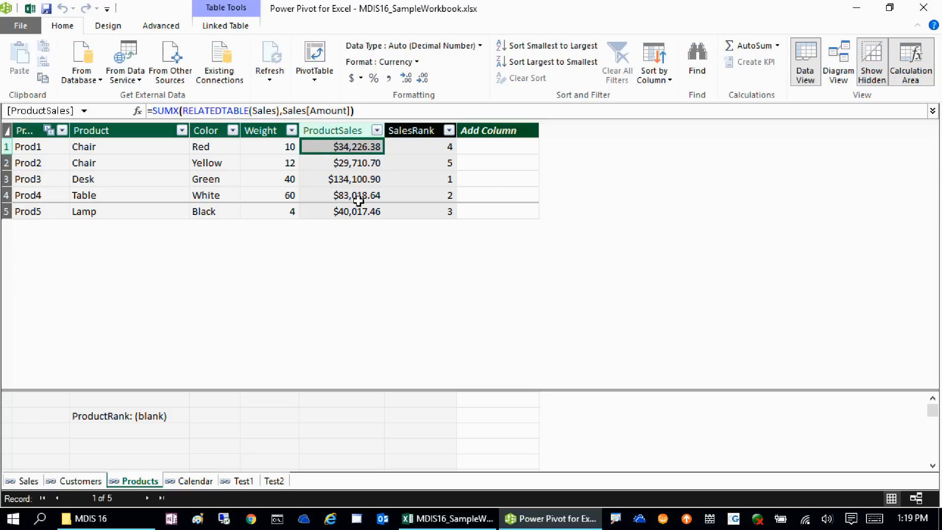
{"action": "left_click", "coordinate": [338, 165]}
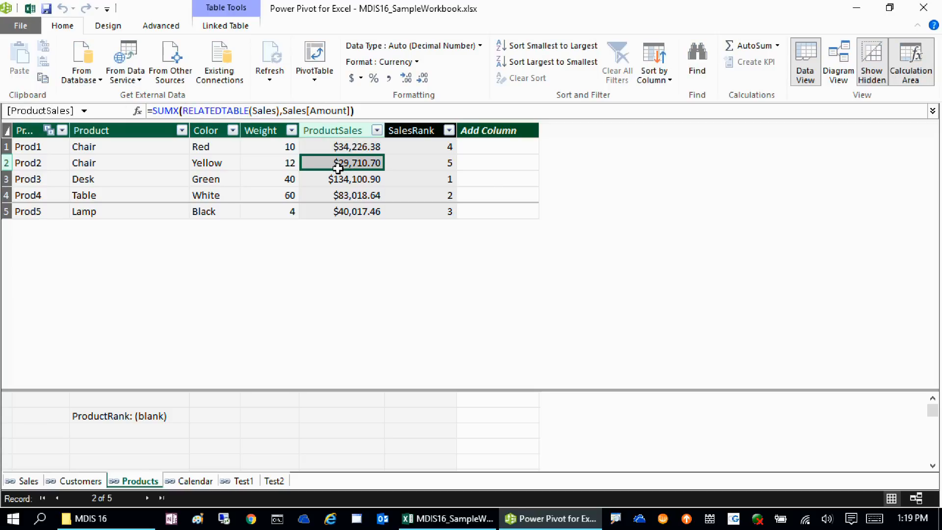
{"action": "left_click", "coordinate": [417, 163]}
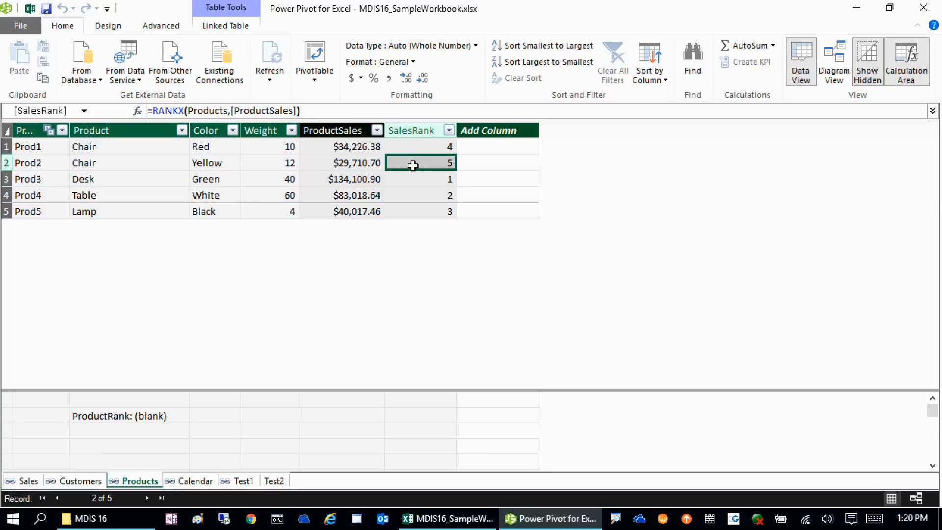
{"action": "left_click", "coordinate": [338, 165]}
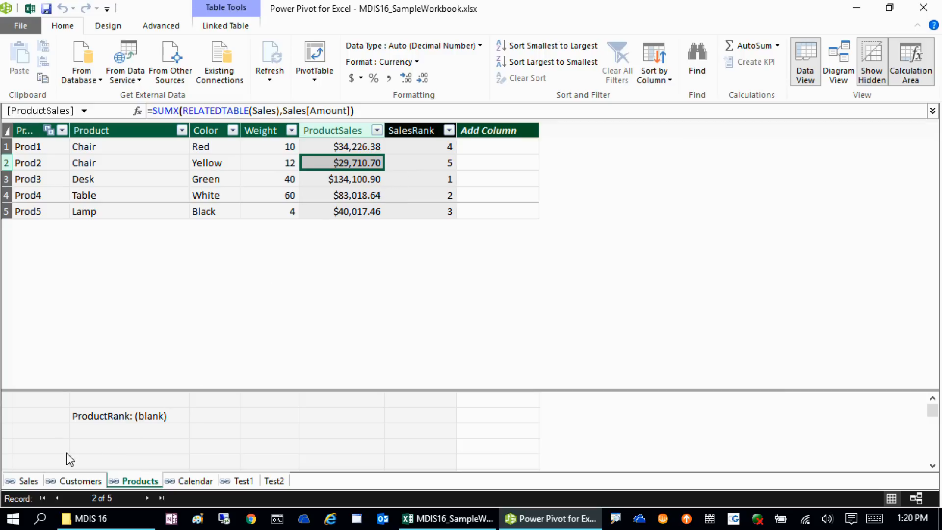
Try to display the Sales table in the Power Pivot window, switching to the Excel workbook and back to it
{"action": "left_click", "coordinate": [22, 482]}
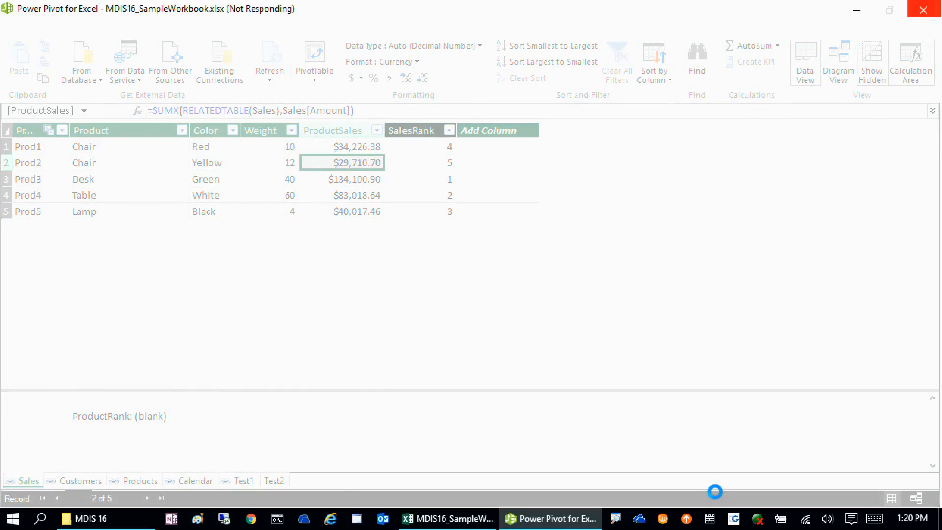
{"action": "left_click", "coordinate": [855, 10]}
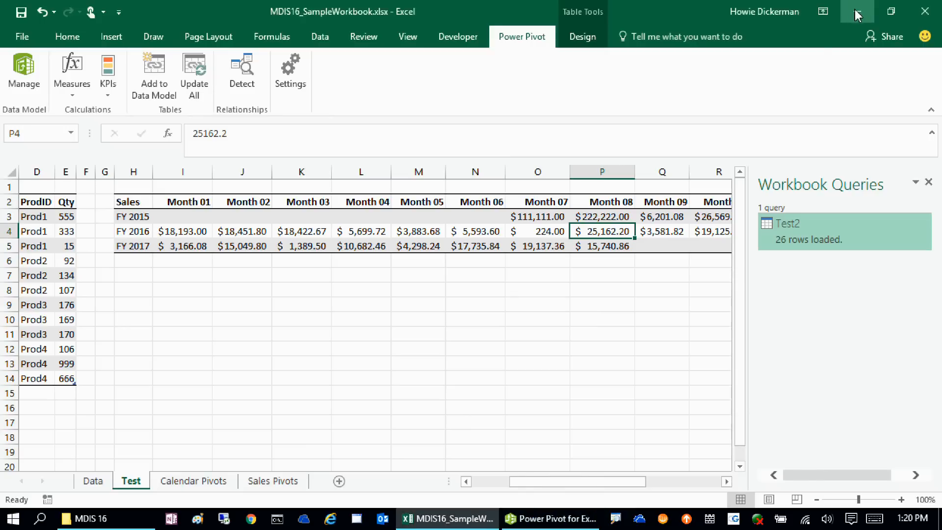
{"action": "left_click_drag", "start_coordinate": [137, 315], "coordinate": [137, 308]}
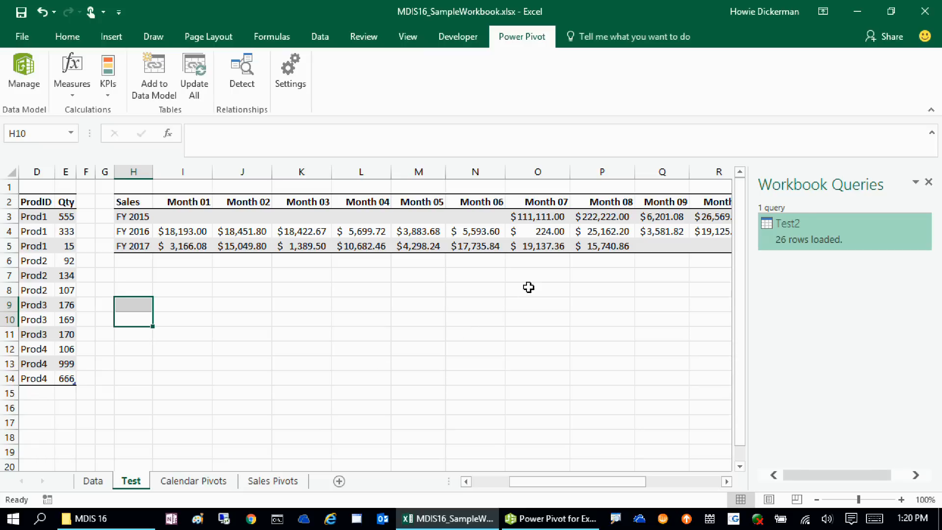
{"action": "left_click", "coordinate": [26, 66]}
{"action": "left_click", "coordinate": [541, 520]}
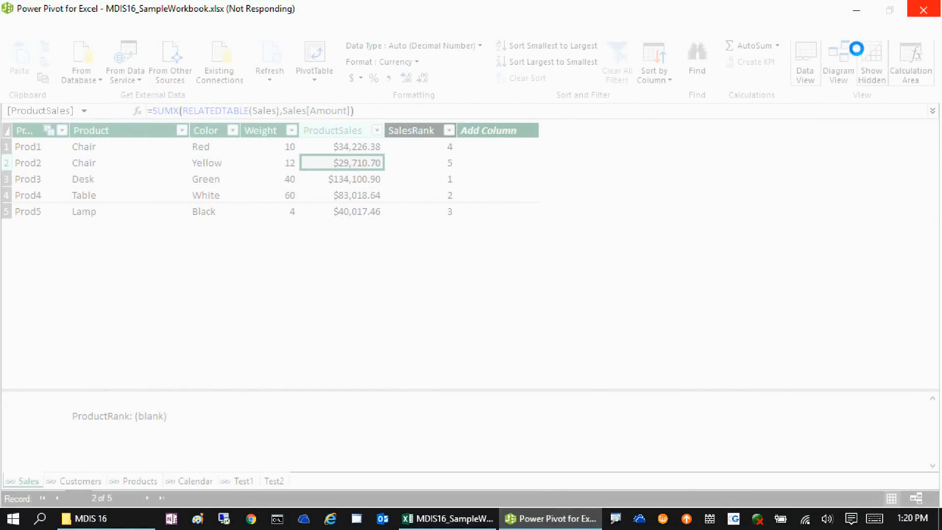
Try to close the unresponsive Power Pivot window, dismiss the recovery dialog without choosing an option, and minimize the window
{"action": "left_click", "coordinate": [924, 12]}
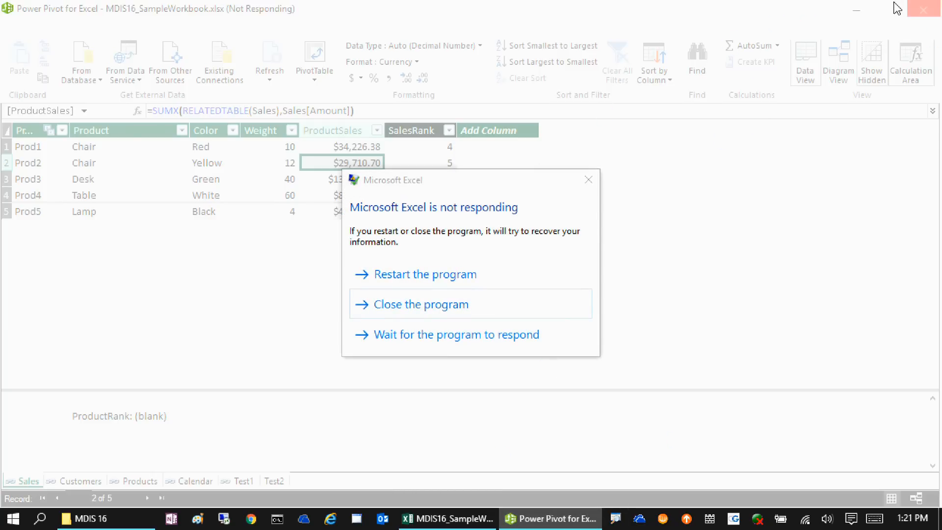
{"action": "key", "text": "alt+Tab"}
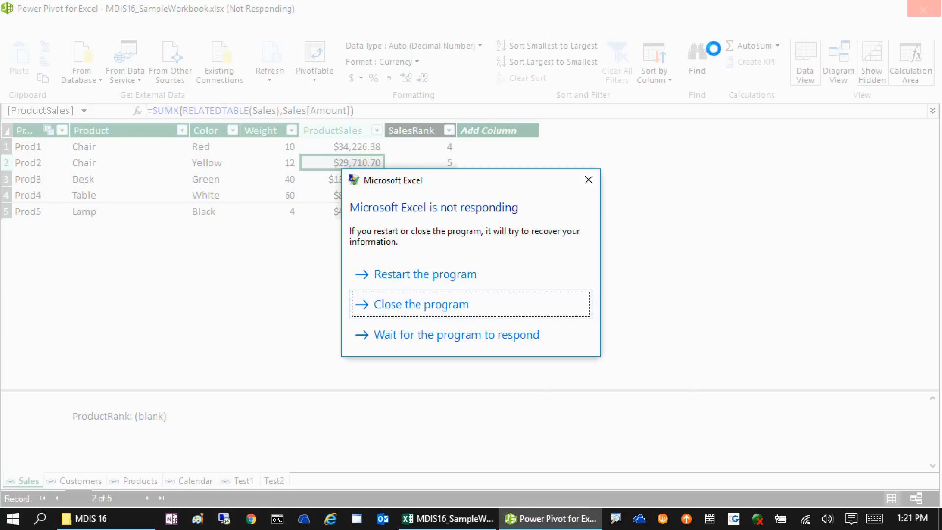
{"action": "key", "text": "Up"}
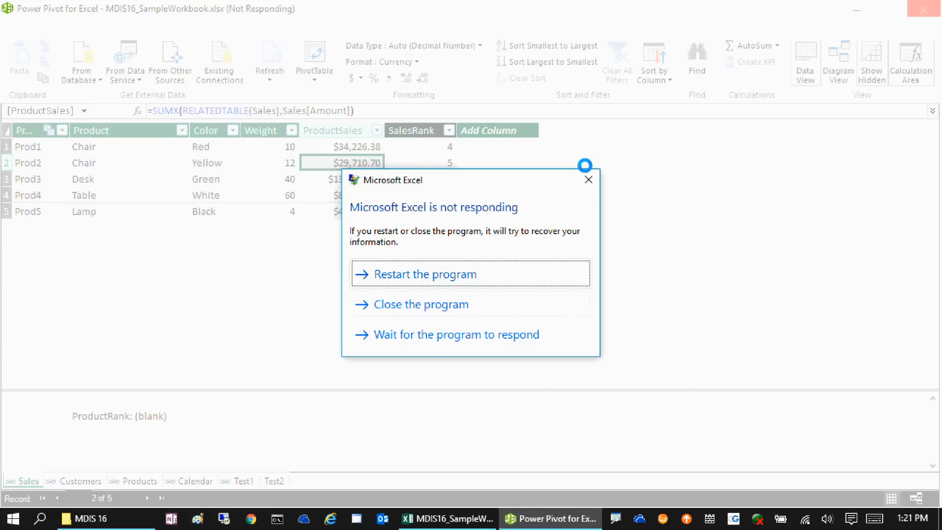
{"action": "left_click", "coordinate": [589, 180]}
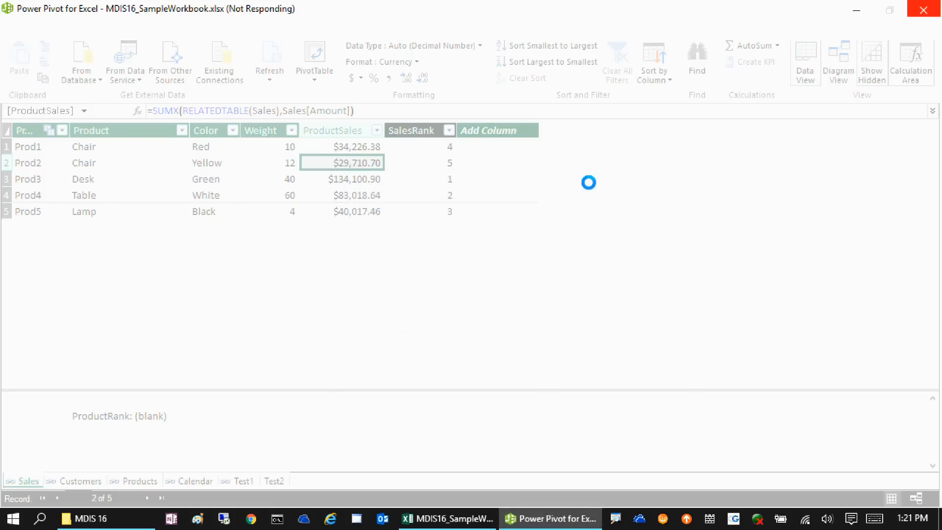
{"action": "left_click", "coordinate": [859, 8]}
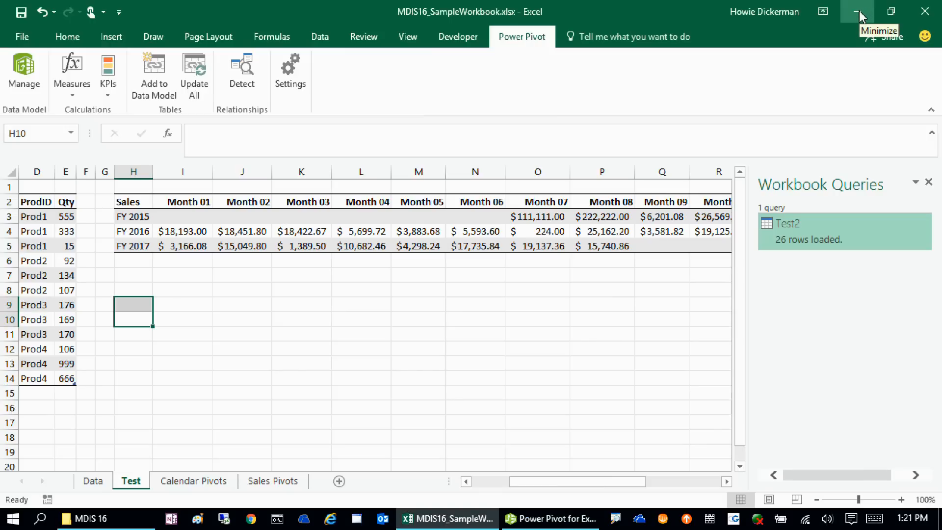
Minimize the workbook and close the unresponsive Excel session together with its Power Pivot window
{"action": "left_click", "coordinate": [858, 15]}
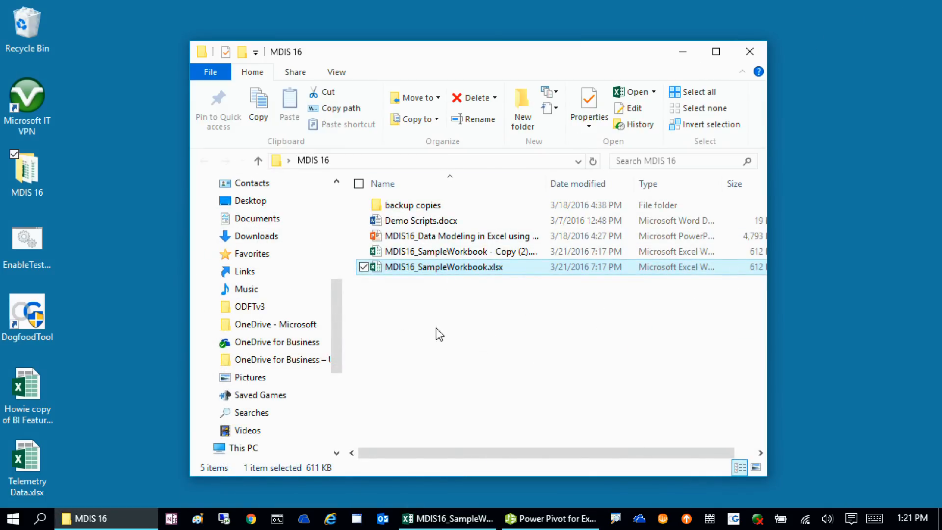
{"action": "right_click", "coordinate": [429, 518]}
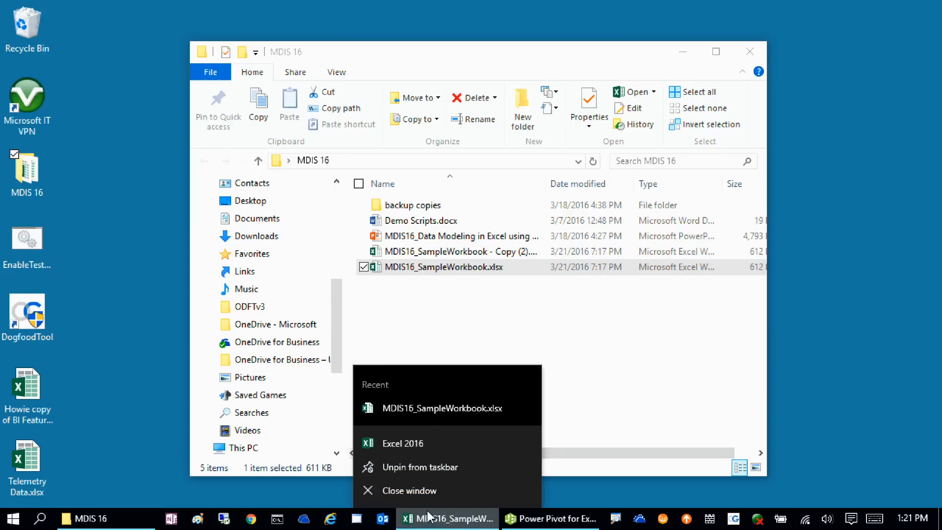
{"action": "left_click", "coordinate": [418, 490]}
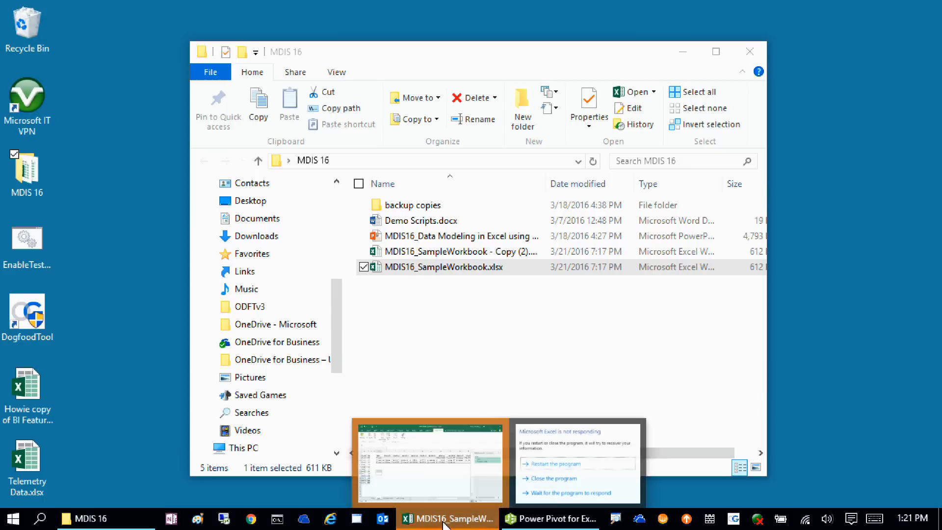
{"action": "left_click", "coordinate": [444, 523]}
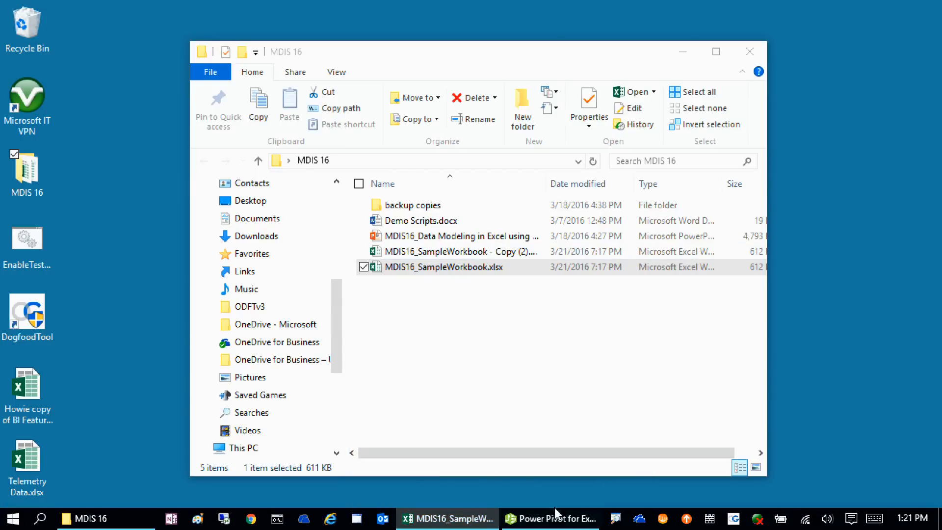
{"action": "left_click", "coordinate": [556, 515]}
{"action": "left_click", "coordinate": [920, 11]}
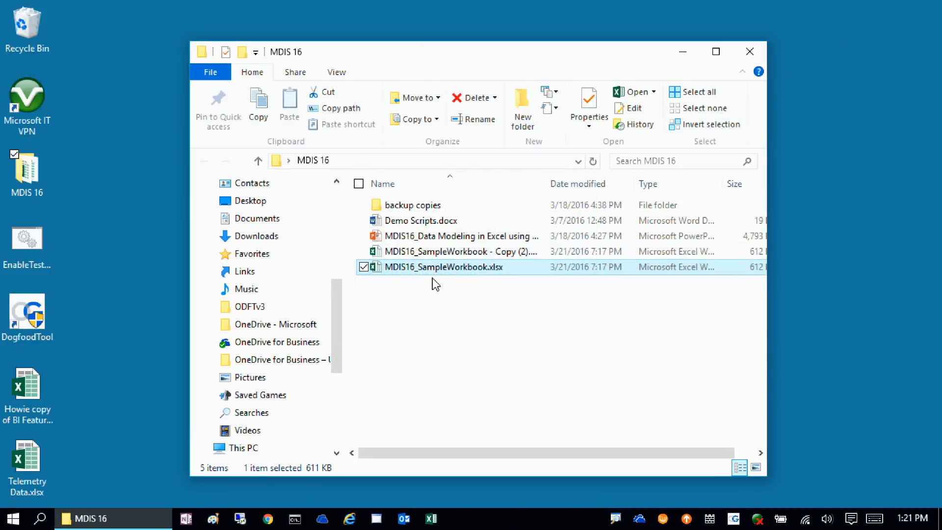
Reopen MDIS16_SampleWorkbook.xlsx from the MDIS 16 folder and remove the recovered files listed under Document Recovery
{"action": "double_click", "coordinate": [447, 268]}
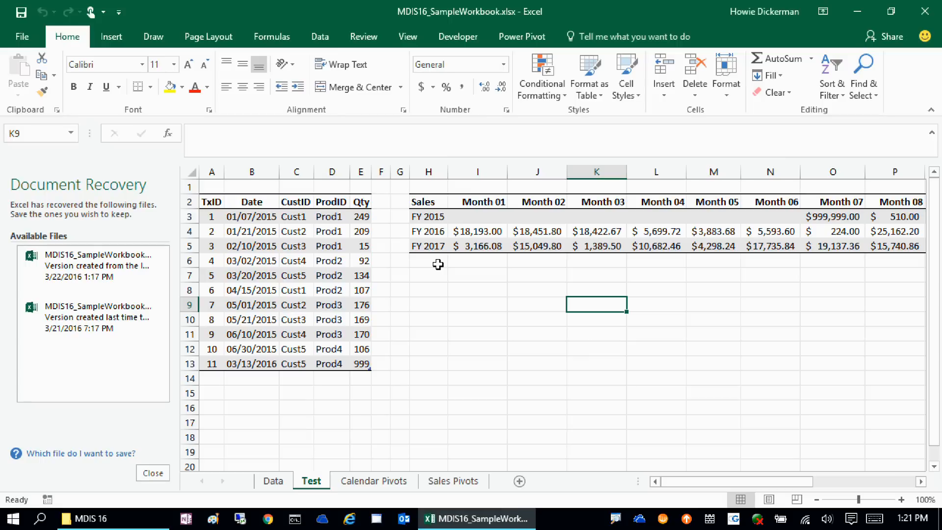
{"action": "left_click", "coordinate": [153, 472]}
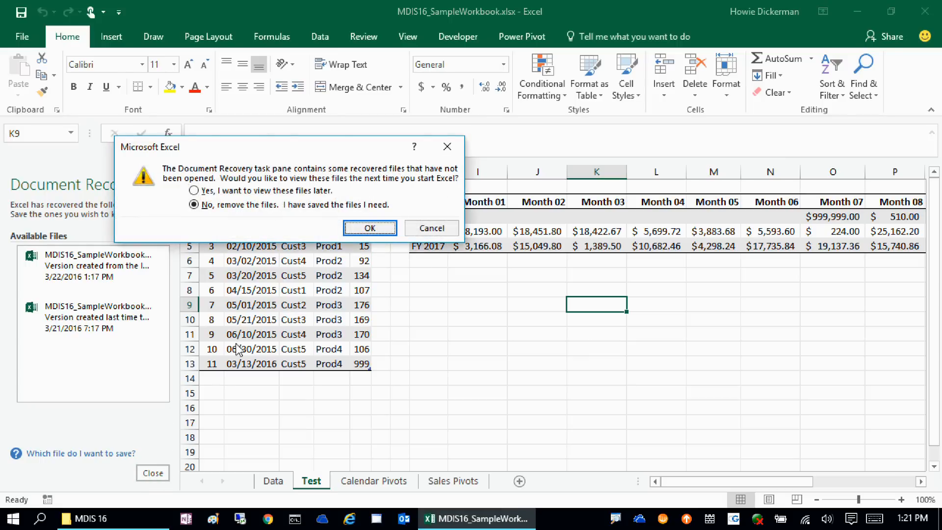
{"action": "left_click", "coordinate": [370, 227]}
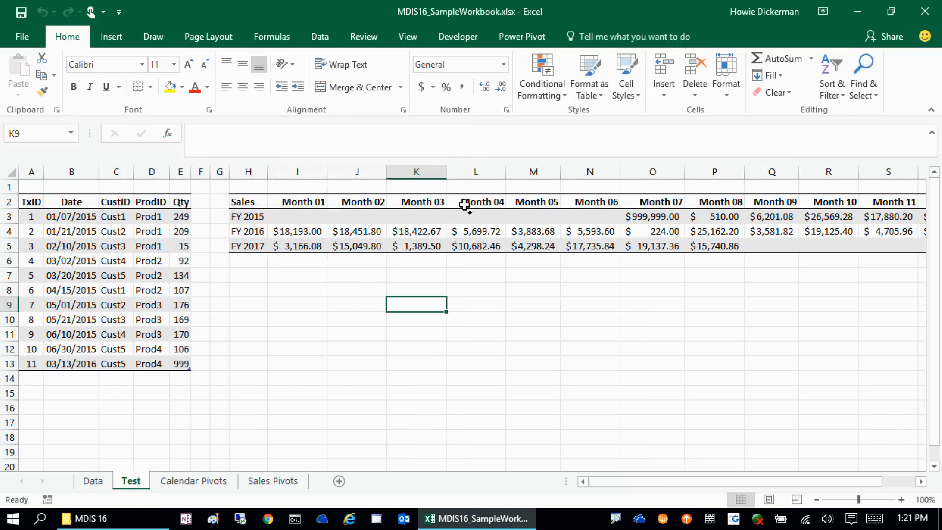
Open the data model in Power Pivot and examine the formulas of the Transactions and Sales measures in the Sales table
{"action": "left_click", "coordinate": [522, 37]}
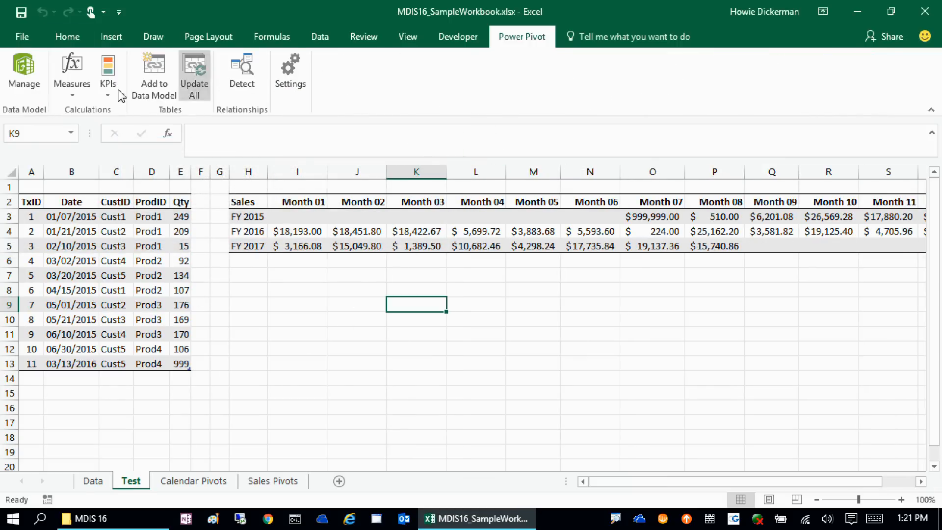
{"action": "left_click", "coordinate": [39, 81]}
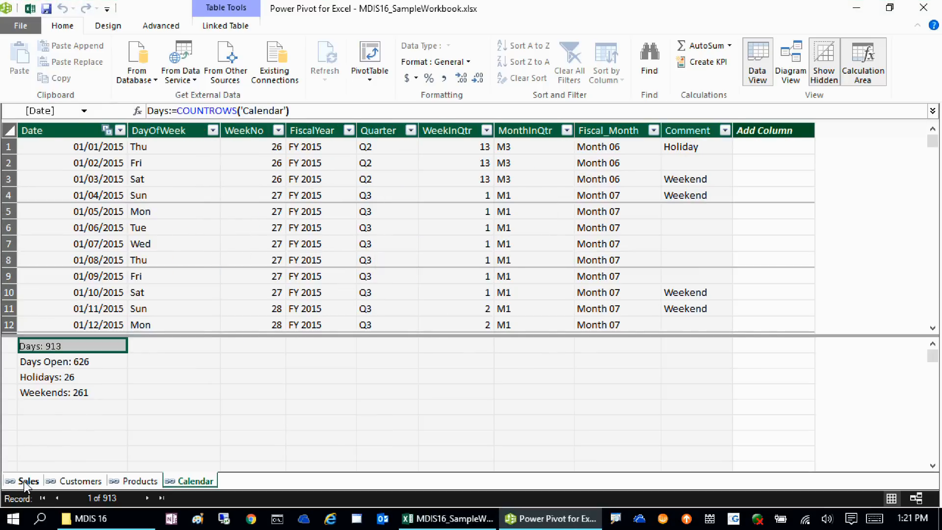
{"action": "left_click", "coordinate": [27, 482]}
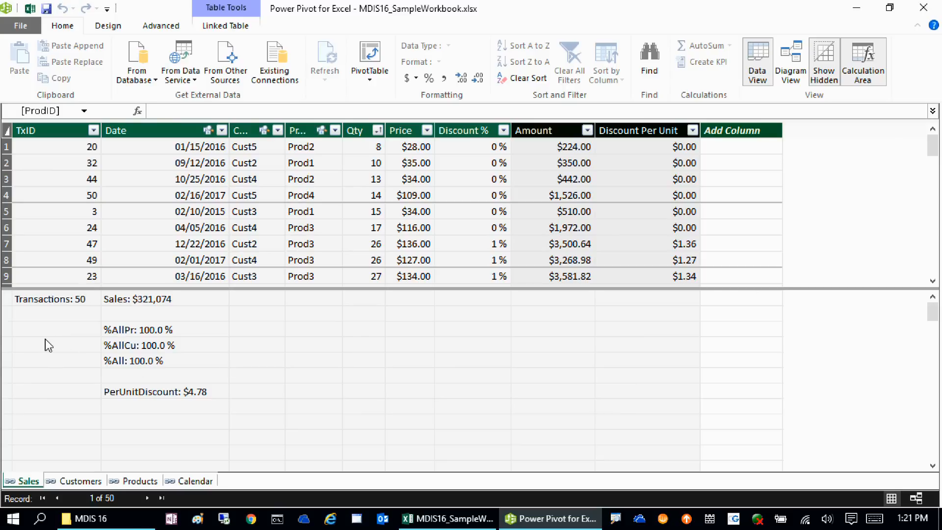
{"action": "left_click", "coordinate": [69, 300]}
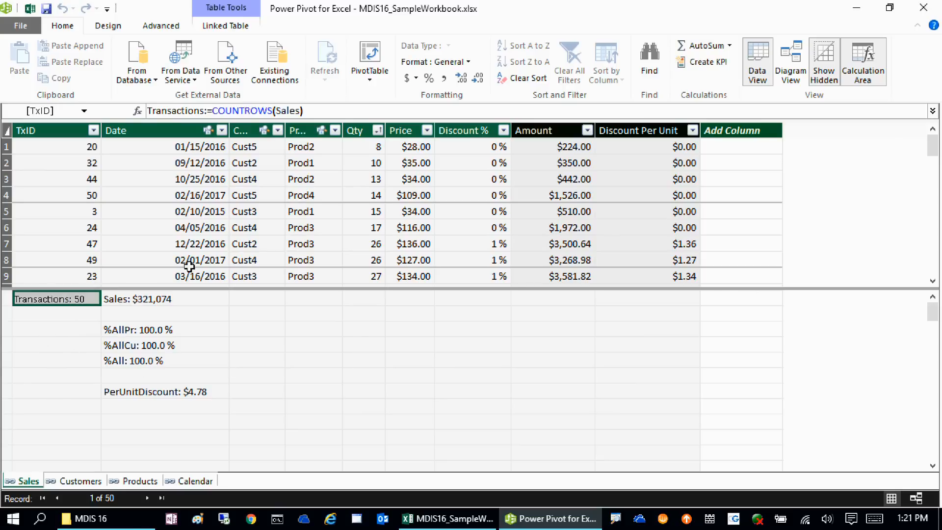
{"action": "left_click_drag", "start_coordinate": [236, 289], "coordinate": [242, 307]}
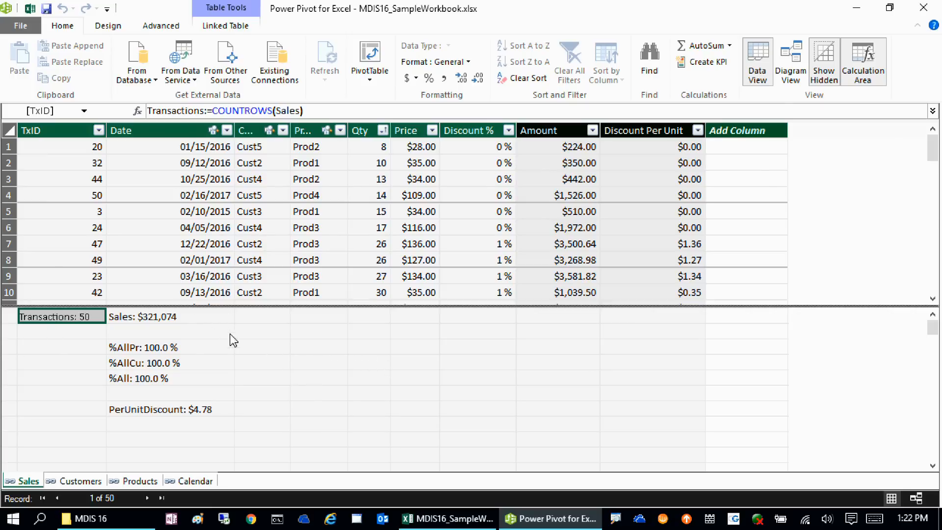
{"action": "left_click", "coordinate": [142, 318]}
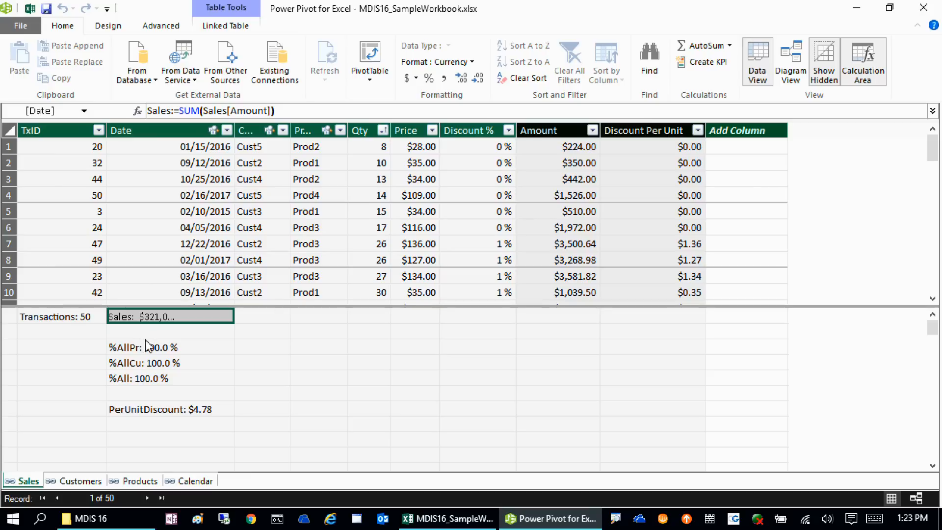
Filter the Sales table's CustID column to exclude Cust1 and Cust2
{"action": "left_click", "coordinate": [269, 319]}
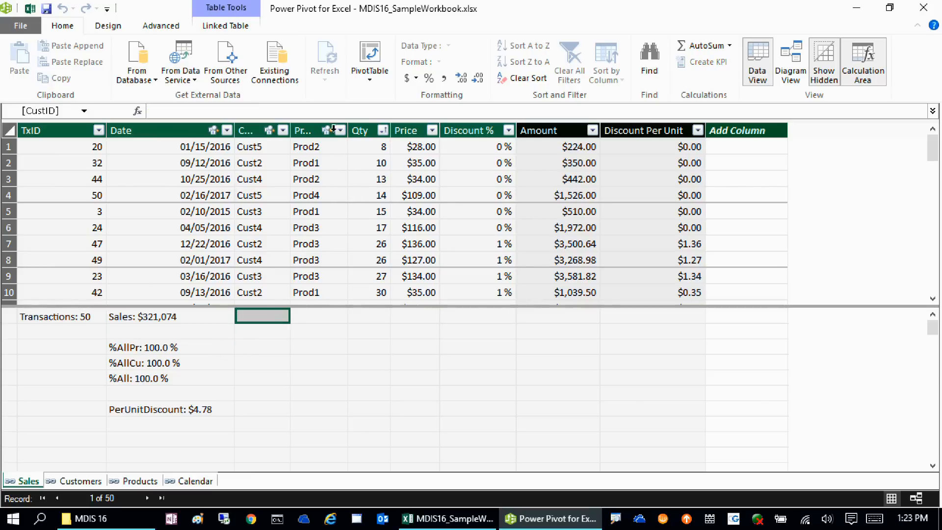
{"action": "left_click", "coordinate": [283, 131]}
{"action": "left_click", "coordinate": [97, 261]}
{"action": "left_click", "coordinate": [97, 276]}
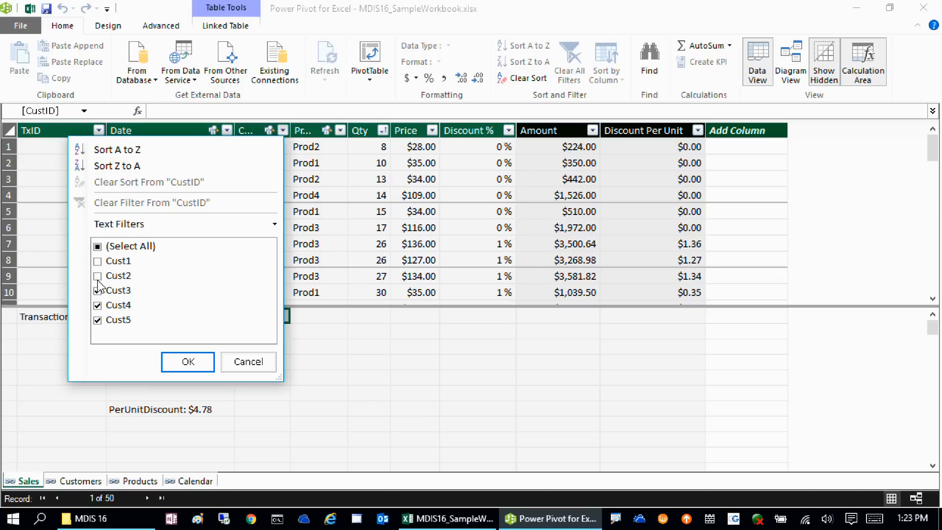
{"action": "left_click", "coordinate": [187, 361]}
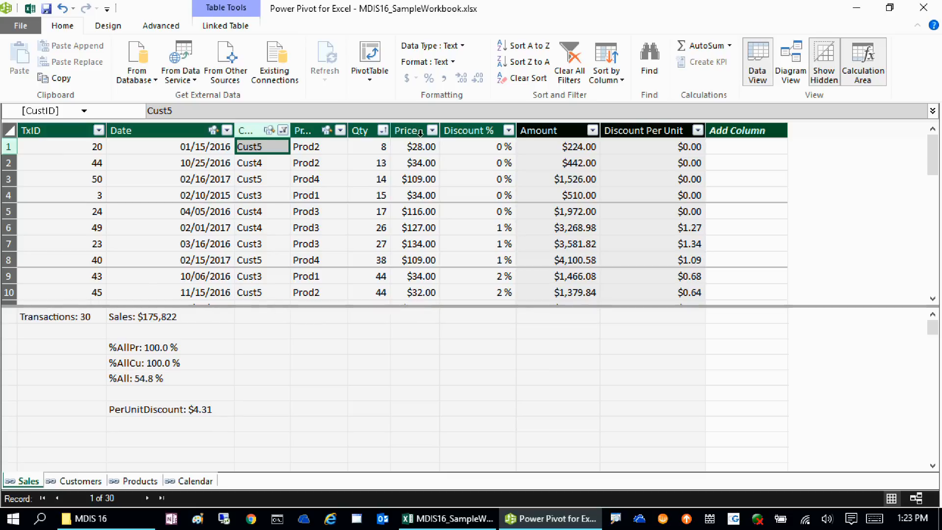
Filter the Sales table's ProdID column to exclude Prod2 and Prod3
{"action": "left_click", "coordinate": [341, 130]}
{"action": "left_click", "coordinate": [155, 275]}
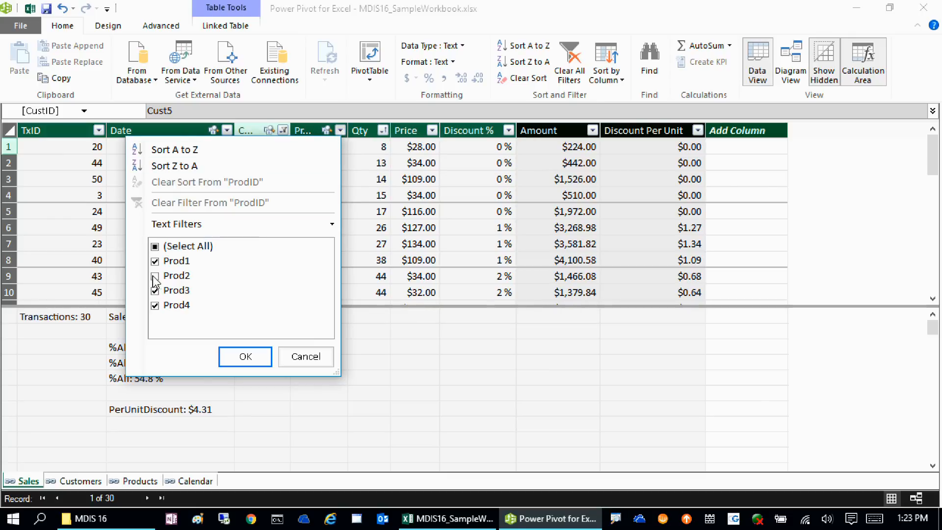
{"action": "left_click", "coordinate": [155, 290]}
{"action": "left_click", "coordinate": [247, 356]}
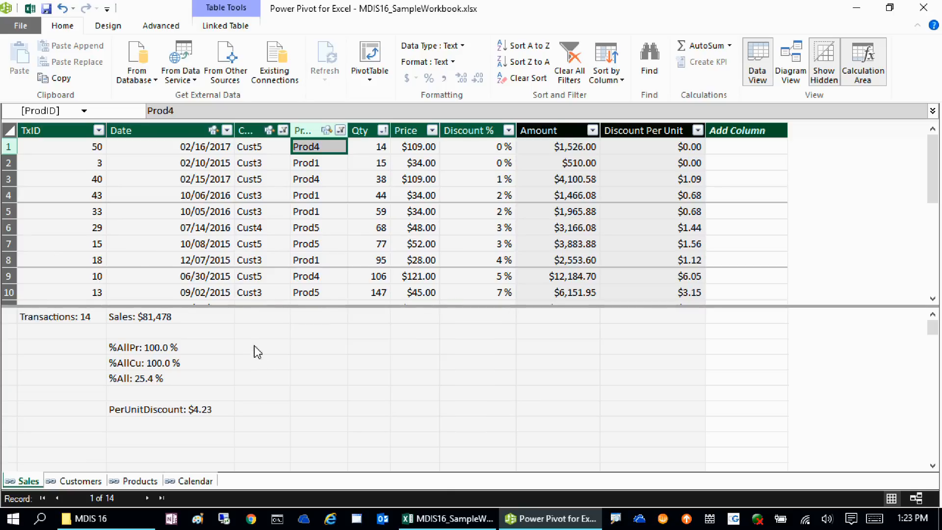
Examine the formulas of the Transactions, Sales and %AllPr measures with the customer and product filters applied
{"action": "left_click", "coordinate": [140, 315]}
{"action": "left_click", "coordinate": [67, 315]}
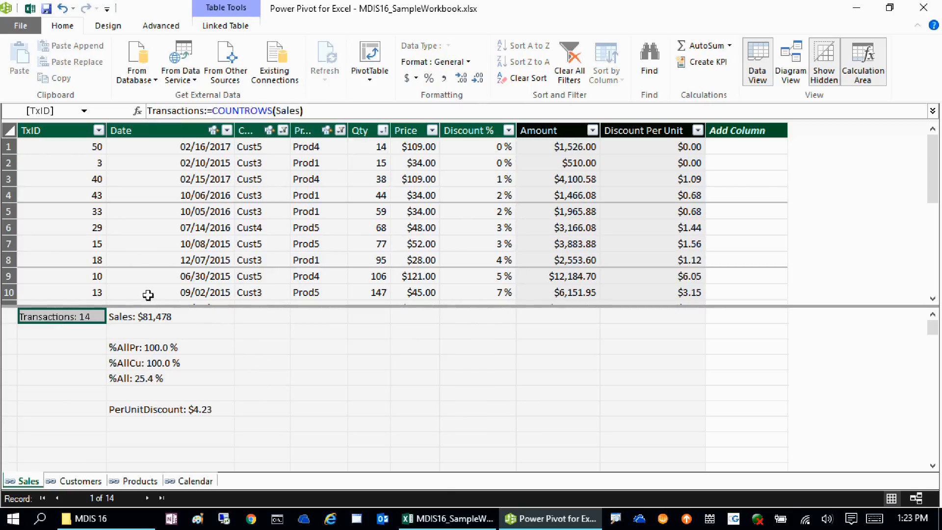
{"action": "left_click", "coordinate": [163, 319]}
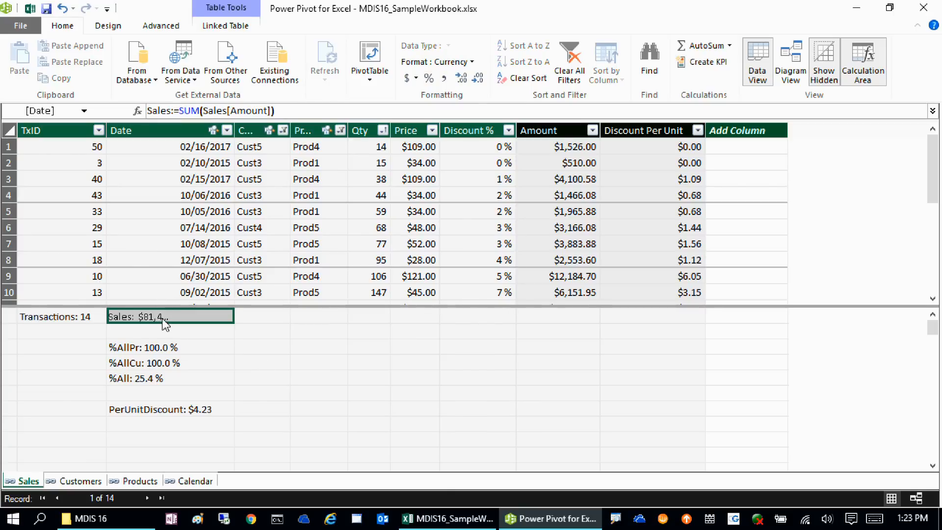
{"action": "left_click", "coordinate": [205, 348]}
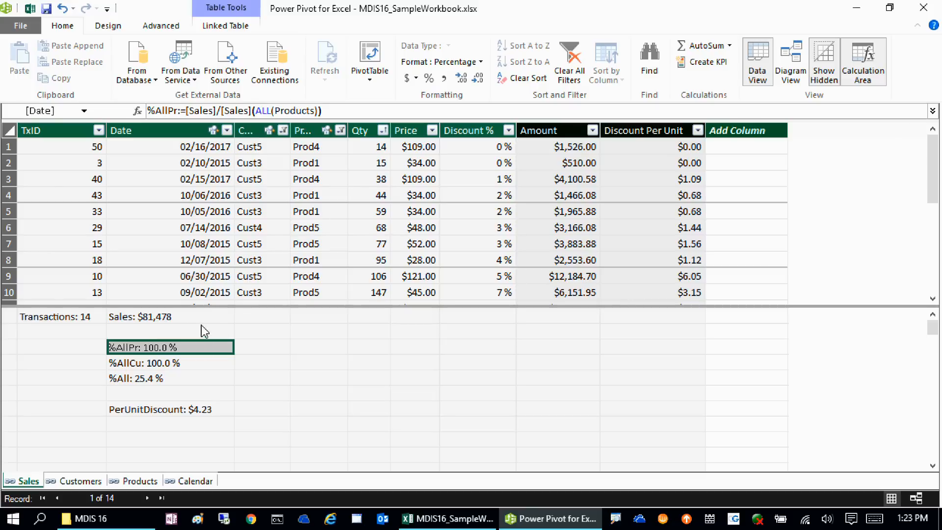
{"action": "left_click", "coordinate": [205, 315]}
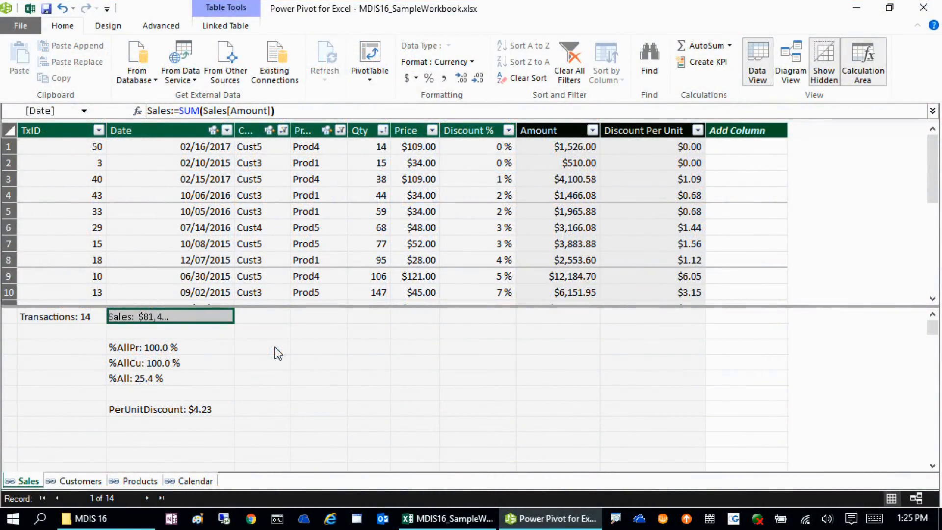
View the Calendar table in Power Pivot and switch to the Data sheet of the Excel workbook
{"action": "left_click", "coordinate": [189, 482]}
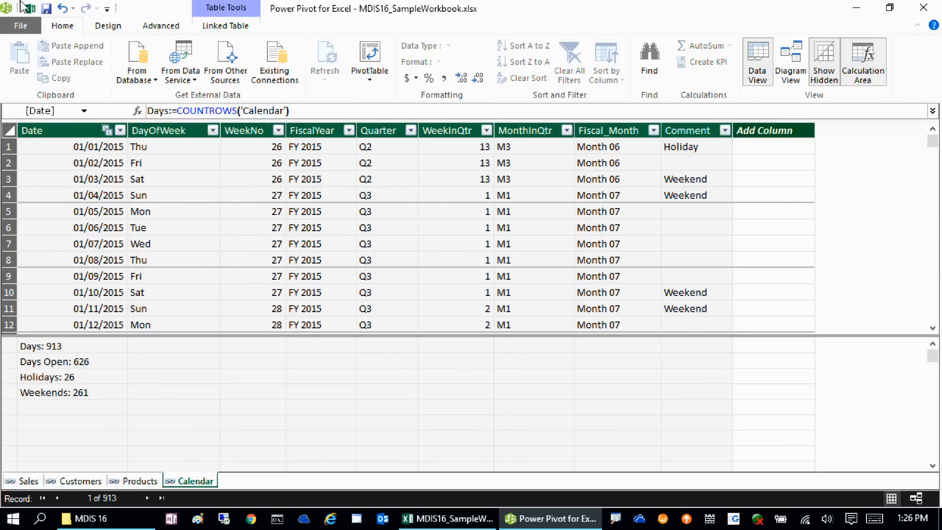
{"action": "left_click", "coordinate": [28, 8]}
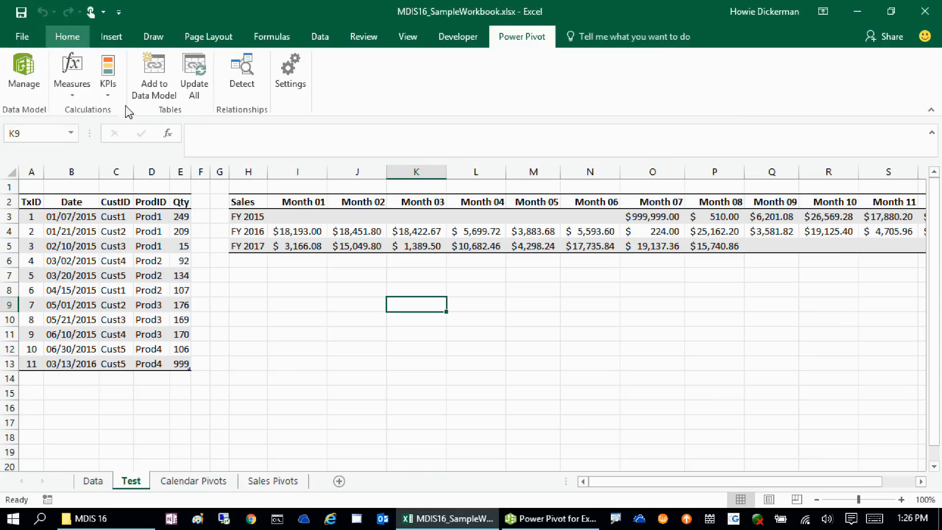
{"action": "left_click", "coordinate": [93, 482]}
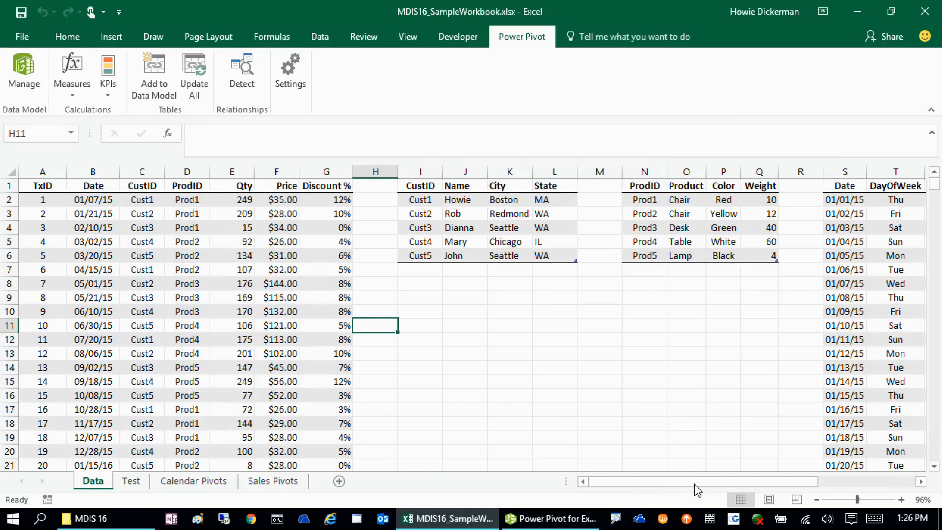
Examine the calendar table's Date column on the Data sheet, from its first date to its last
{"action": "left_click_drag", "start_coordinate": [696, 483], "coordinate": [829, 485]}
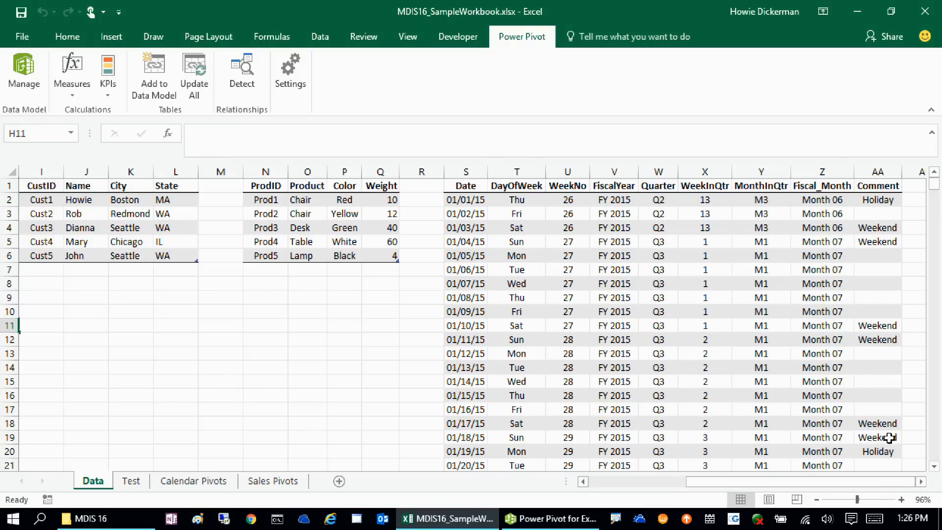
{"action": "left_click", "coordinate": [462, 198]}
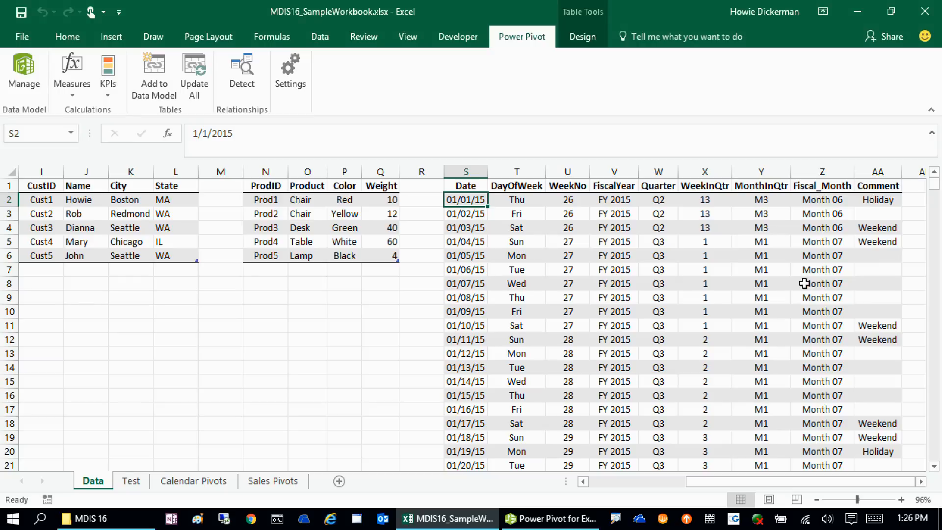
{"action": "left_click", "coordinate": [458, 297]}
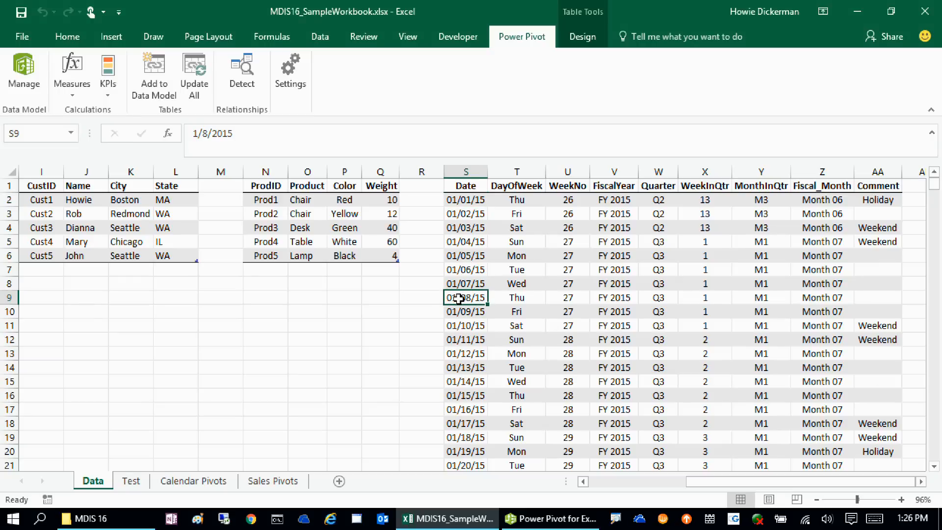
{"action": "double_click", "coordinate": [458, 298]}
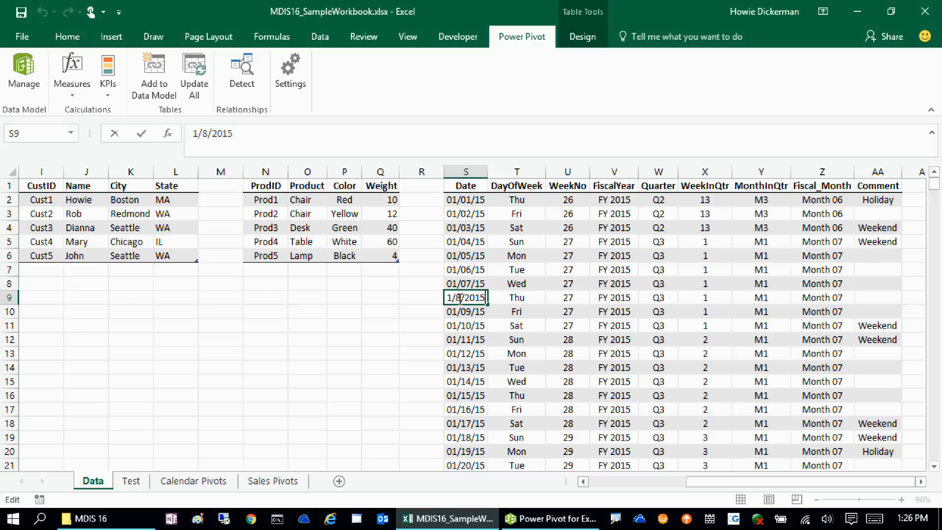
{"action": "key", "text": "Return"}
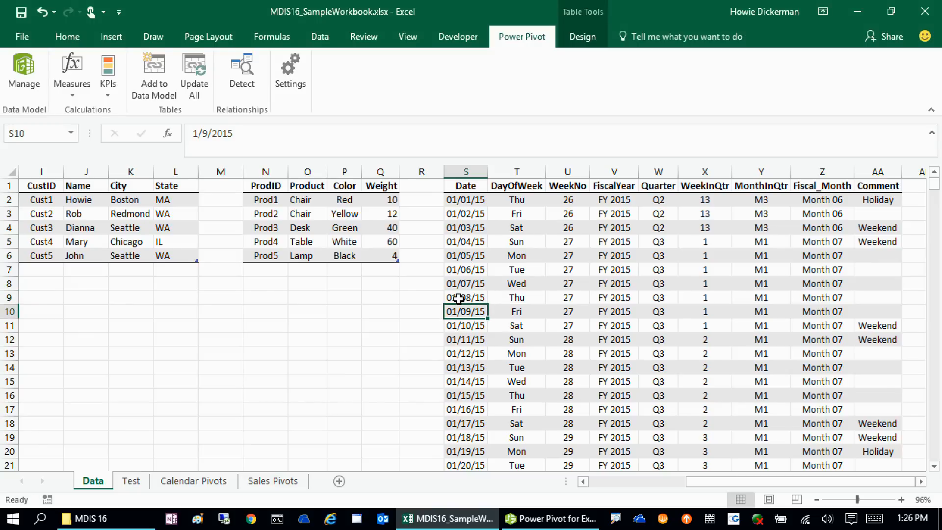
{"action": "key", "text": "ctrl+Down"}
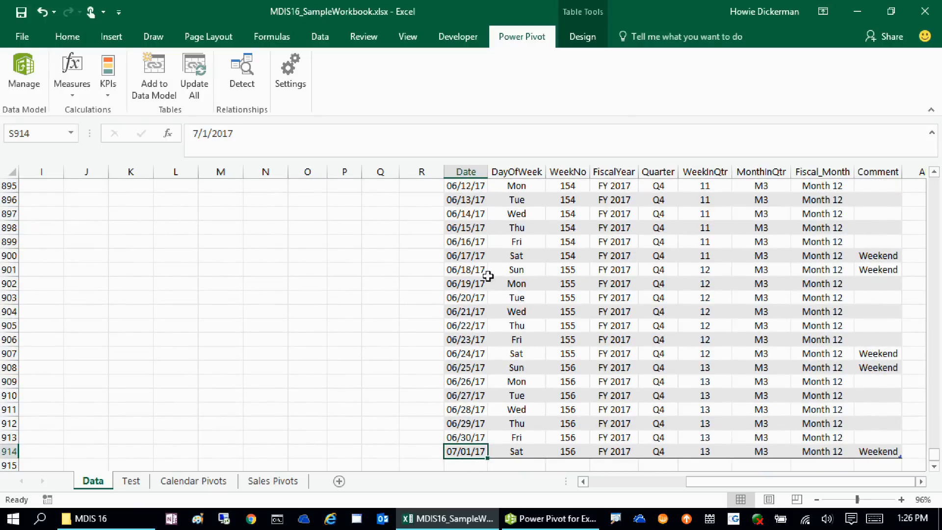
{"action": "left_click", "coordinate": [935, 192]}
{"action": "left_click_drag", "start_coordinate": [935, 191], "coordinate": [935, 173]}
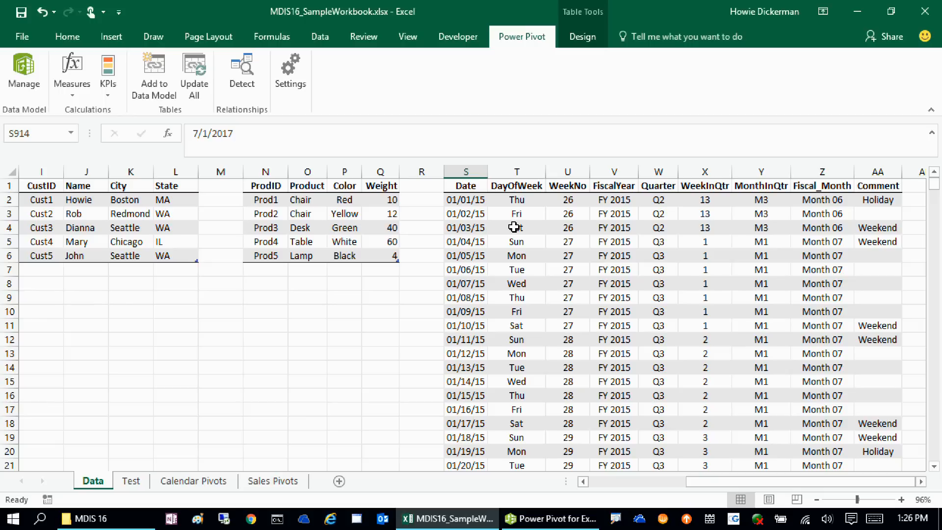
Inspect the WeekNo formula and follow the week numbers down to the fiscal year change in early July 2015
{"action": "left_click", "coordinate": [569, 213]}
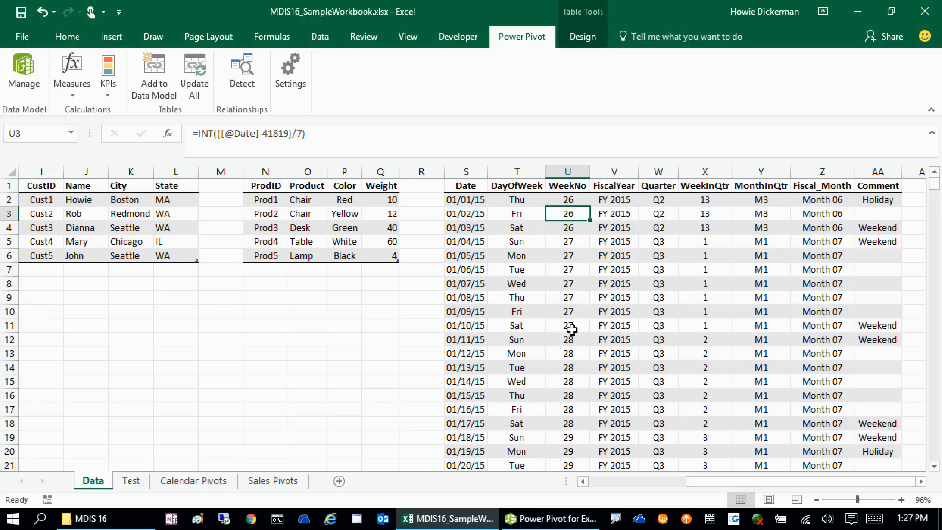
{"action": "key", "text": "Page_Down"}
{"action": "key", "text": "Page_Down"}
{"action": "key", "text": "Page_Down"}
{"action": "key", "text": "Page_Down"}
{"action": "key", "text": "Page_Down"}
{"action": "key", "text": "Page_Down"}
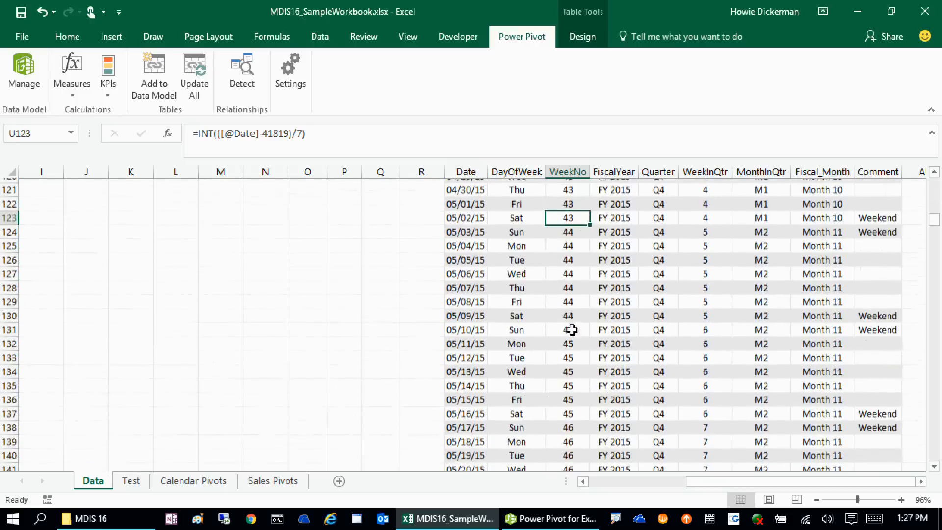
{"action": "key", "text": "Page_Down"}
{"action": "key", "text": "Page_Down"}
{"action": "key", "text": "Page_Down"}
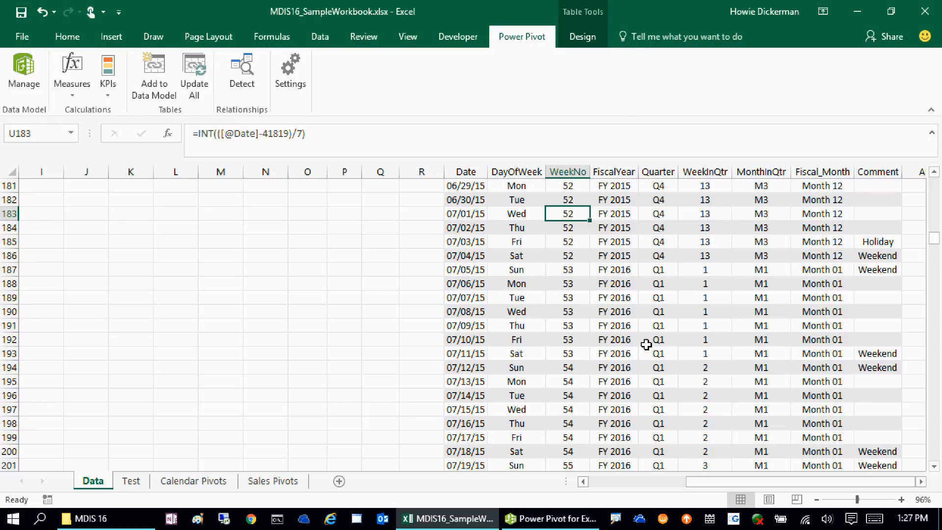
Compare the dates, week numbers and FiscalYear formulas on both sides of the FY 2015 to FY 2016 boundary
{"action": "left_click", "coordinate": [480, 271]}
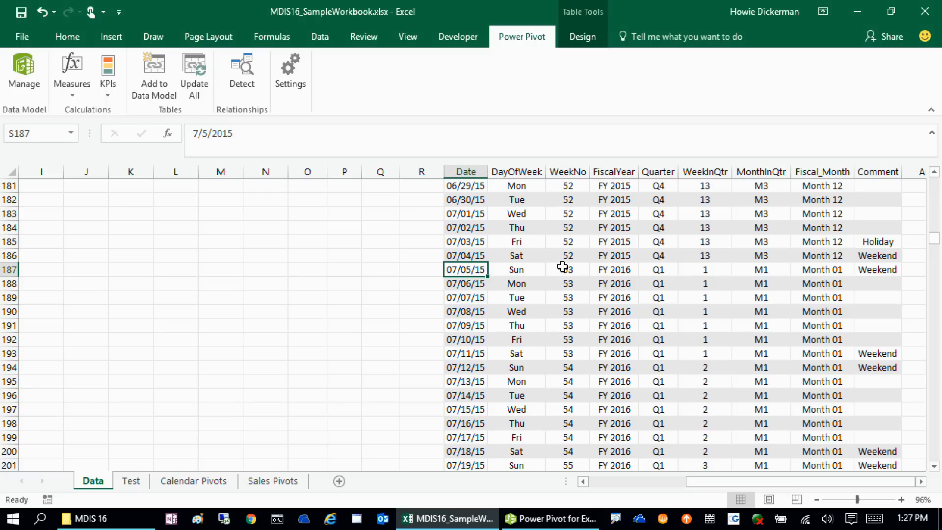
{"action": "left_click", "coordinate": [570, 254]}
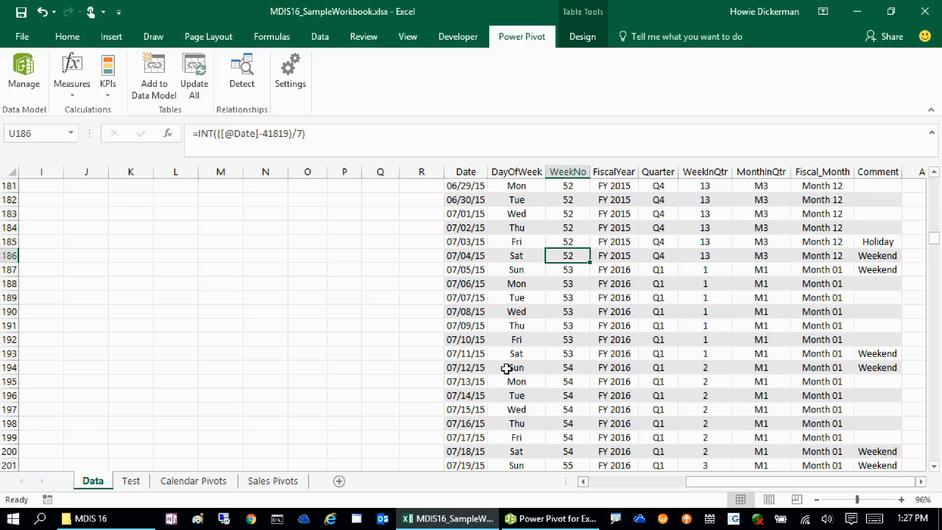
{"action": "left_click", "coordinate": [620, 258]}
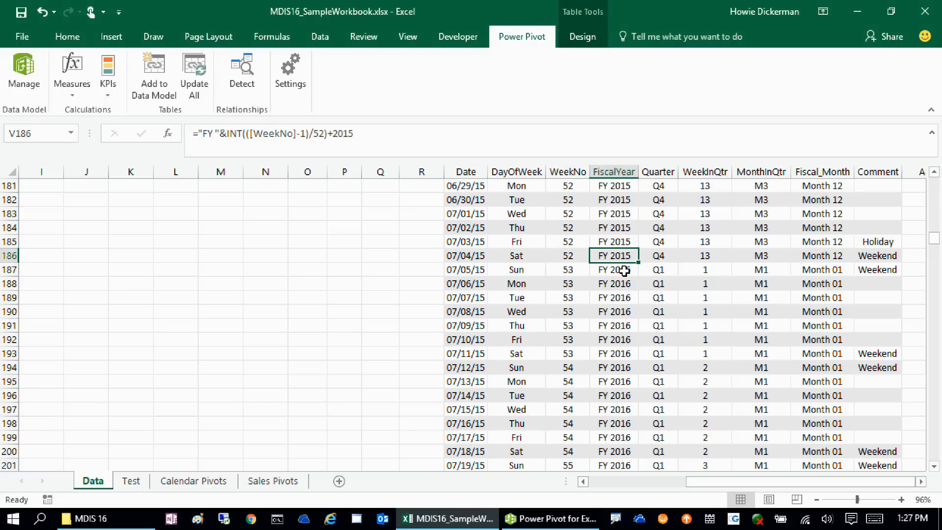
{"action": "left_click", "coordinate": [621, 270]}
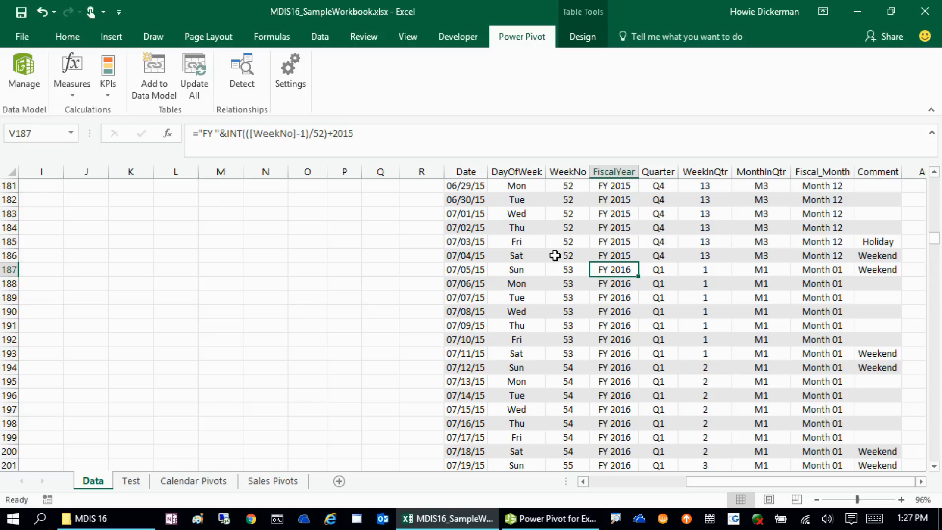
Inspect the Quarter, WeekInQtr, MonthInQtr and Fiscal_Month formulas and the Comment column around the fiscal year change
{"action": "left_click", "coordinate": [658, 271]}
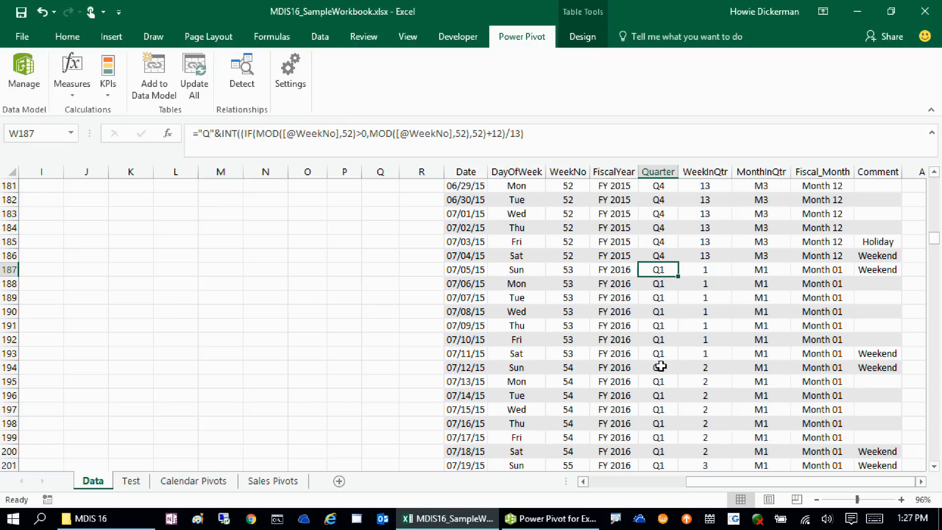
{"action": "left_click", "coordinate": [719, 257]}
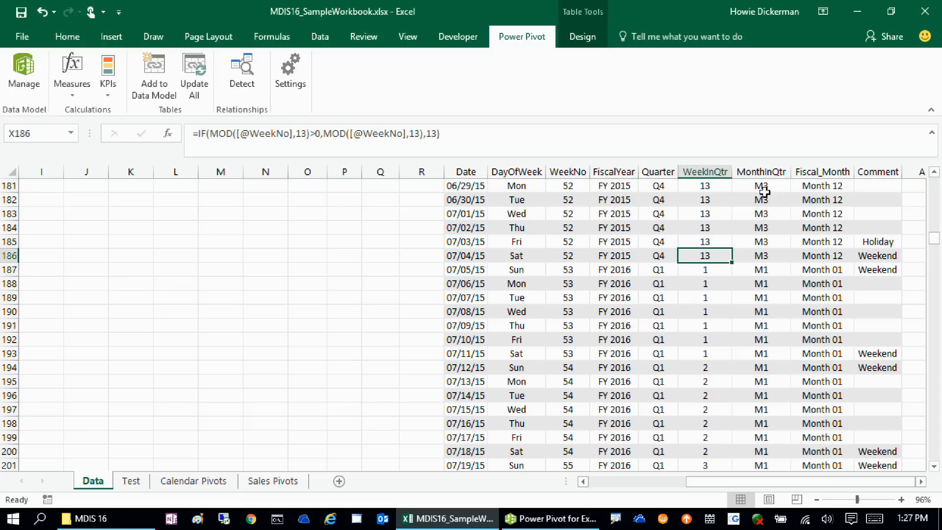
{"action": "left_click", "coordinate": [763, 212]}
{"action": "left_click", "coordinate": [819, 214]}
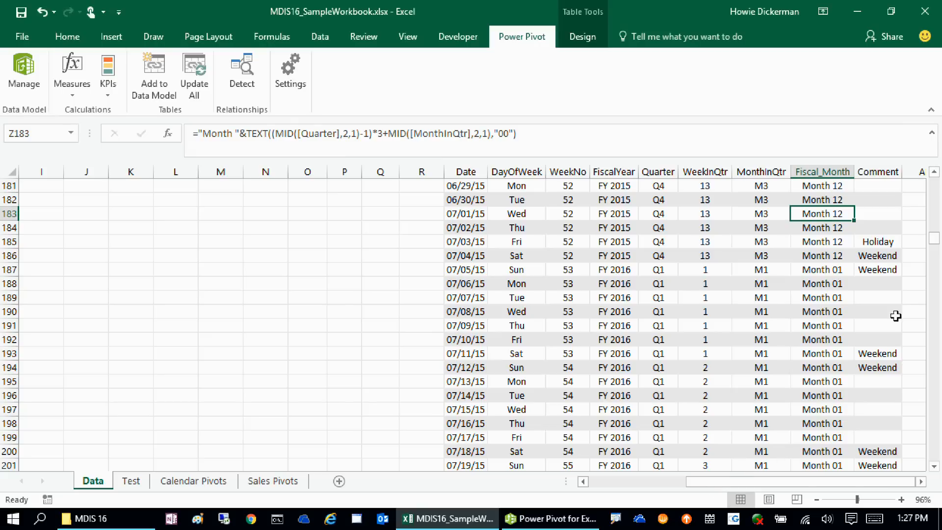
{"action": "left_click", "coordinate": [883, 228]}
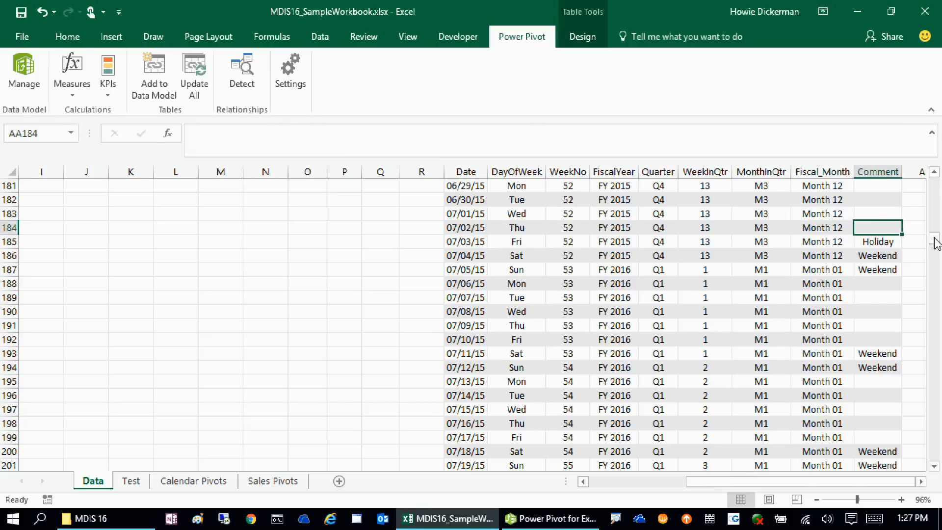
Examine the blank, Weekend and Holiday entries in the first rows of the calendar table's Comment column
{"action": "left_click_drag", "start_coordinate": [934, 239], "coordinate": [917, 198]}
{"action": "left_click", "coordinate": [875, 216]}
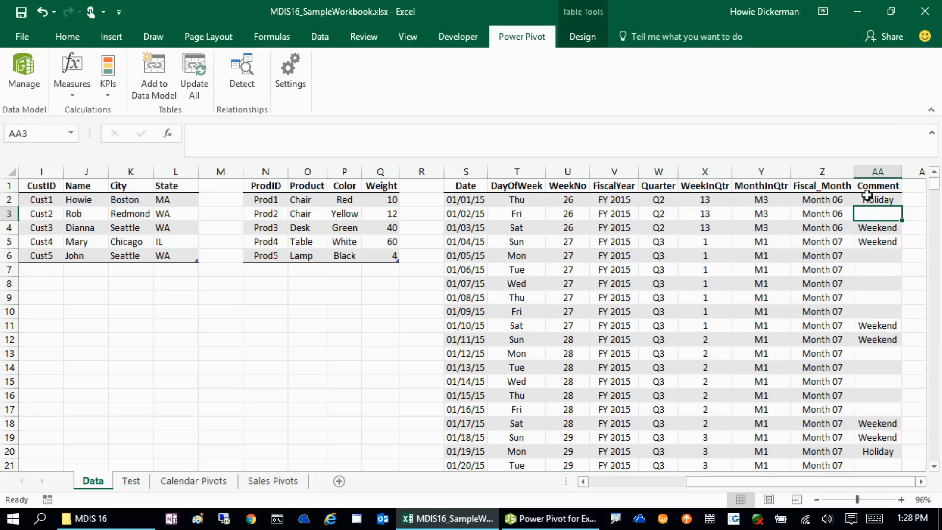
{"action": "left_click", "coordinate": [889, 228]}
{"action": "left_click", "coordinate": [869, 243]}
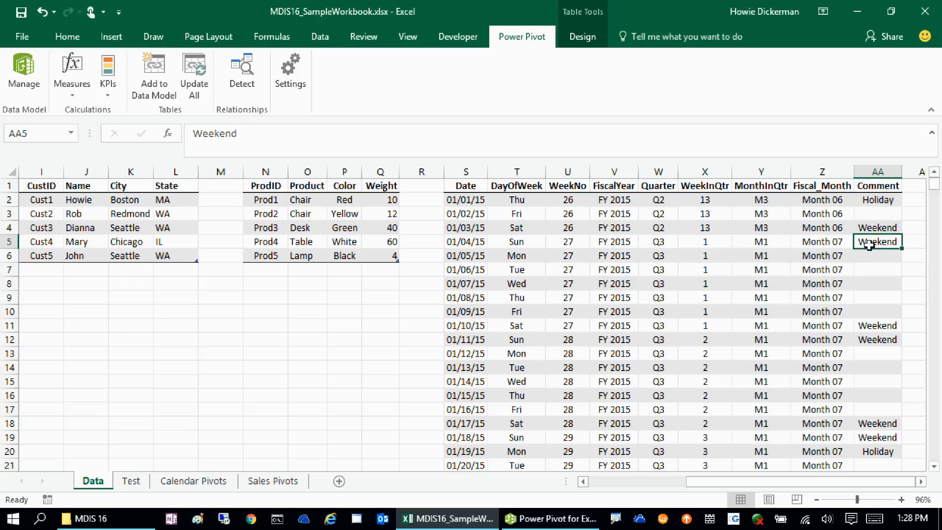
{"action": "left_click", "coordinate": [884, 200]}
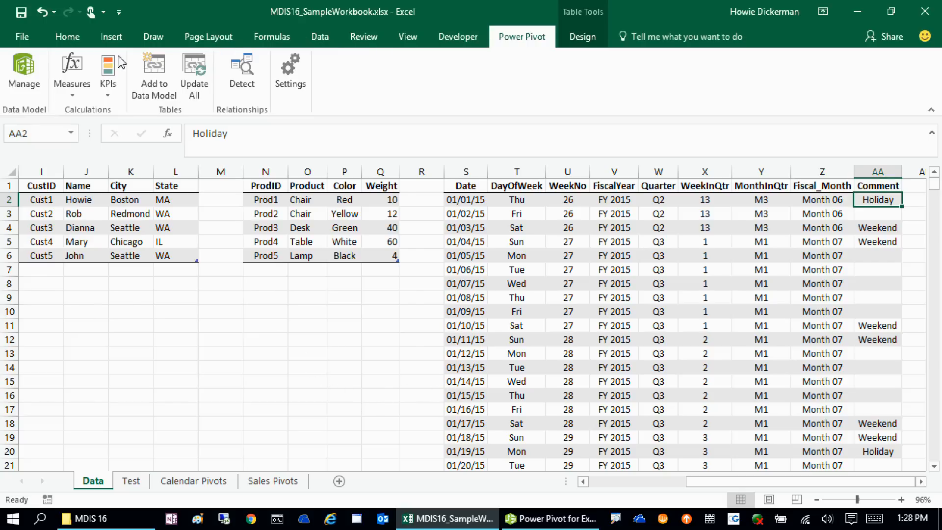
Open the Power Pivot data model and examine the Calendar table's Days, Days Open, Holidays and Weekends measure formulas
{"action": "left_click", "coordinate": [34, 74]}
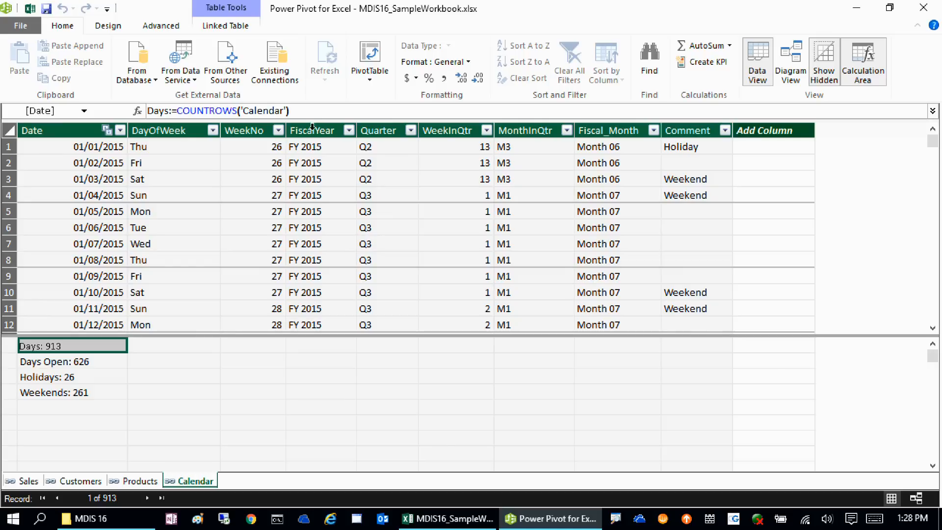
{"action": "left_click", "coordinate": [98, 363]}
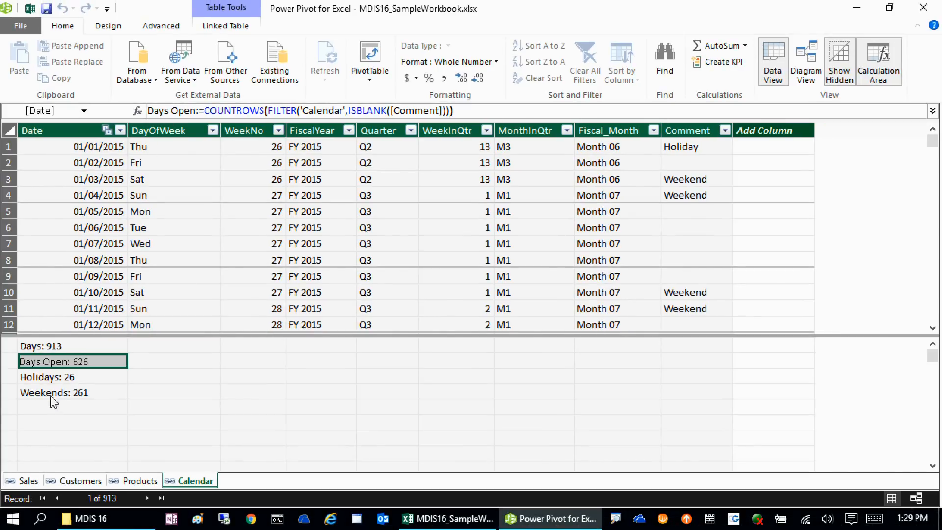
{"action": "left_click", "coordinate": [79, 381]}
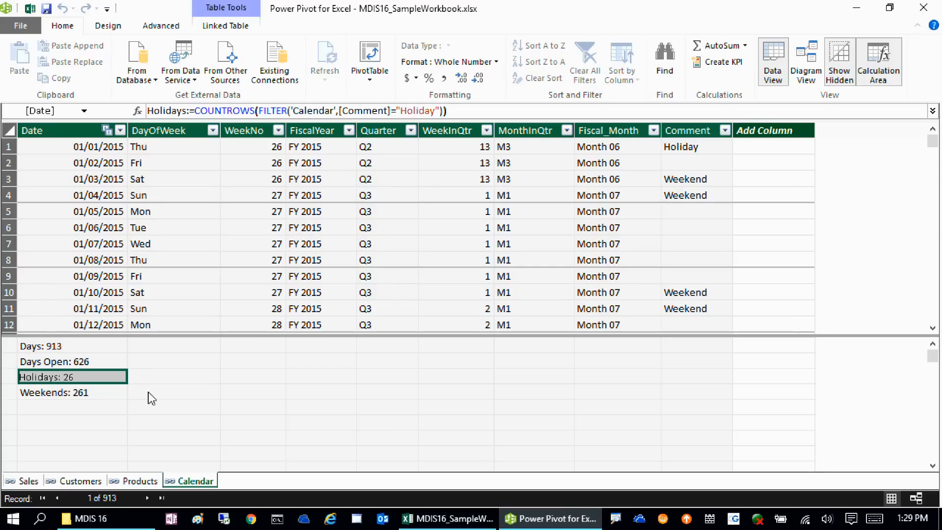
{"action": "left_click", "coordinate": [93, 393]}
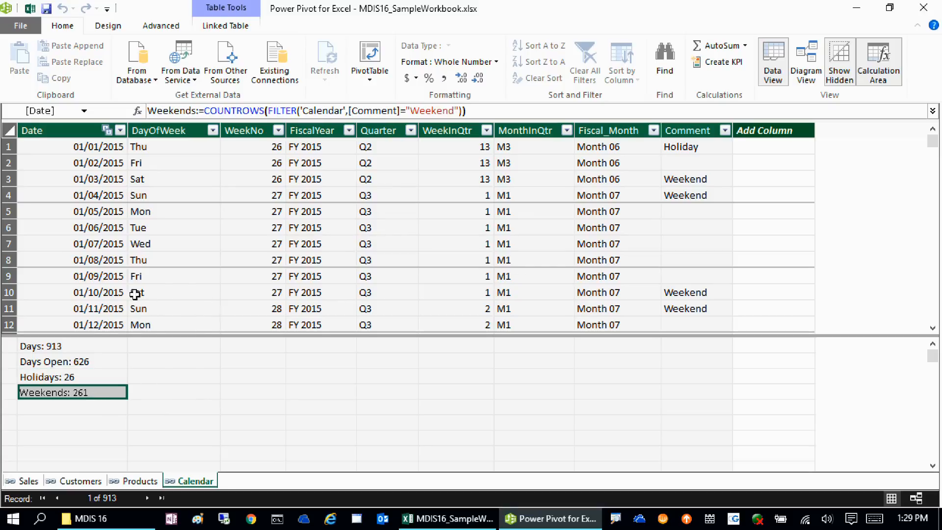
Return to the Excel workbook, show the Calendar Pivots sheet, and narrow the PivotTable field list to reveal the FY 2017 sales column
{"action": "left_click", "coordinate": [30, 9]}
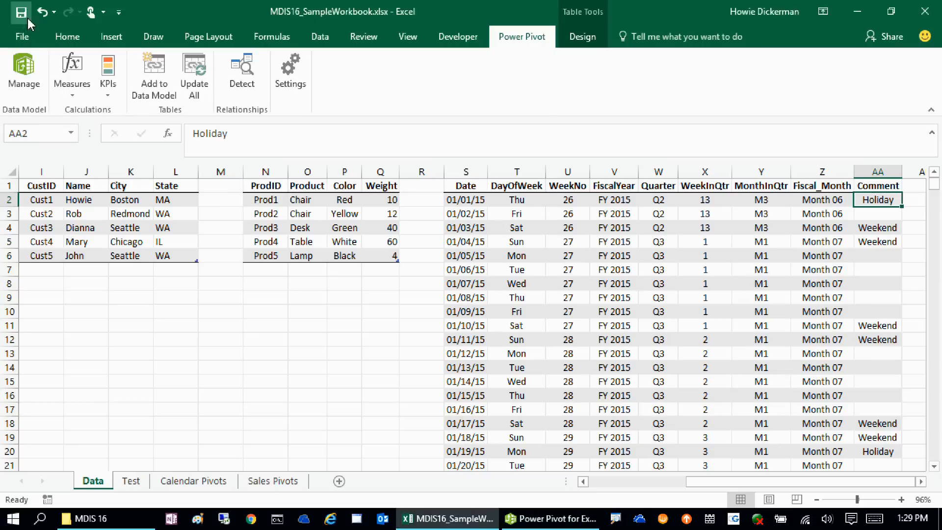
{"action": "left_click", "coordinate": [210, 485]}
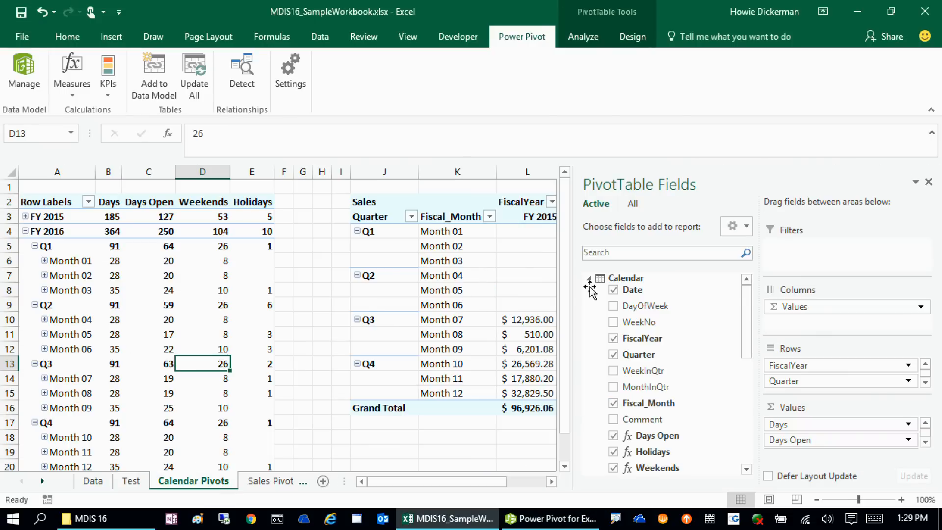
{"action": "left_click_drag", "start_coordinate": [568, 273], "coordinate": [867, 258]}
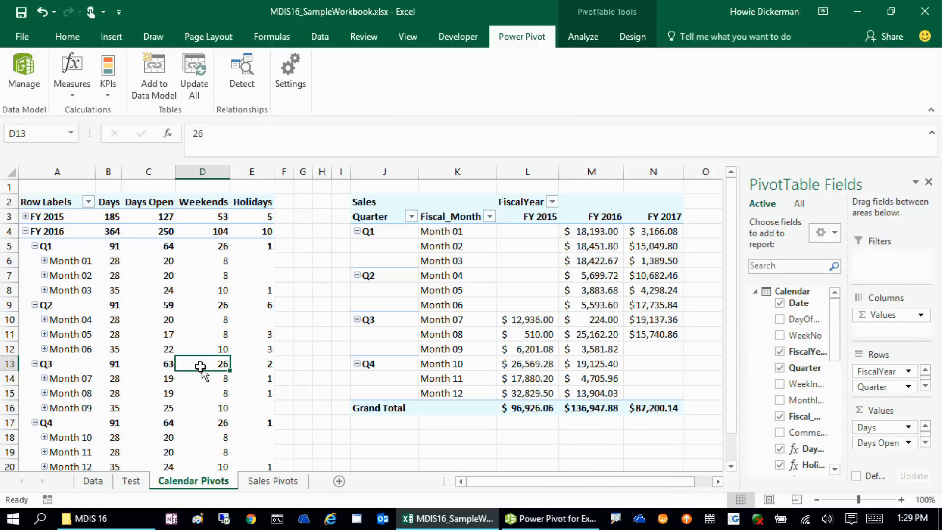
Collapse FY 2016 in the calendar PivotTable and compare the day counts by fiscal year
{"action": "left_click", "coordinate": [25, 231]}
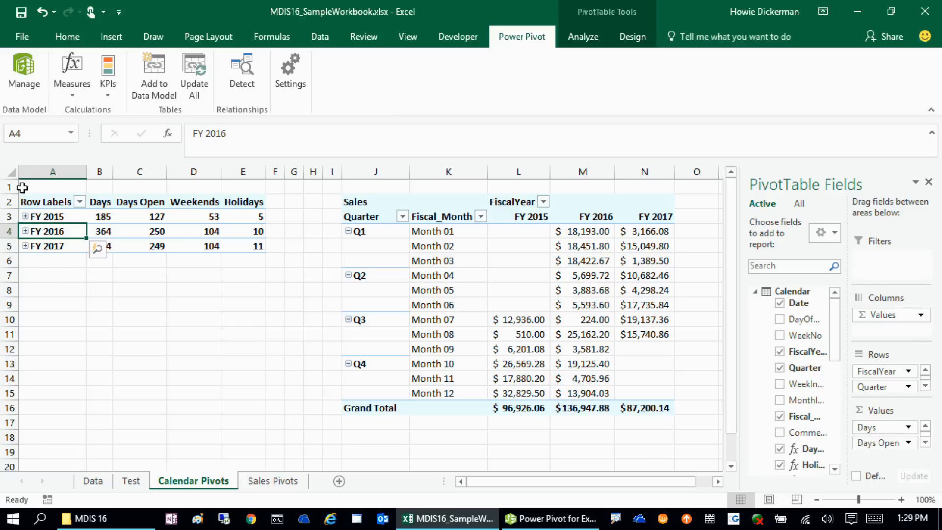
{"action": "left_click_drag", "start_coordinate": [790, 407], "coordinate": [288, 196]}
{"action": "left_click", "coordinate": [104, 217]}
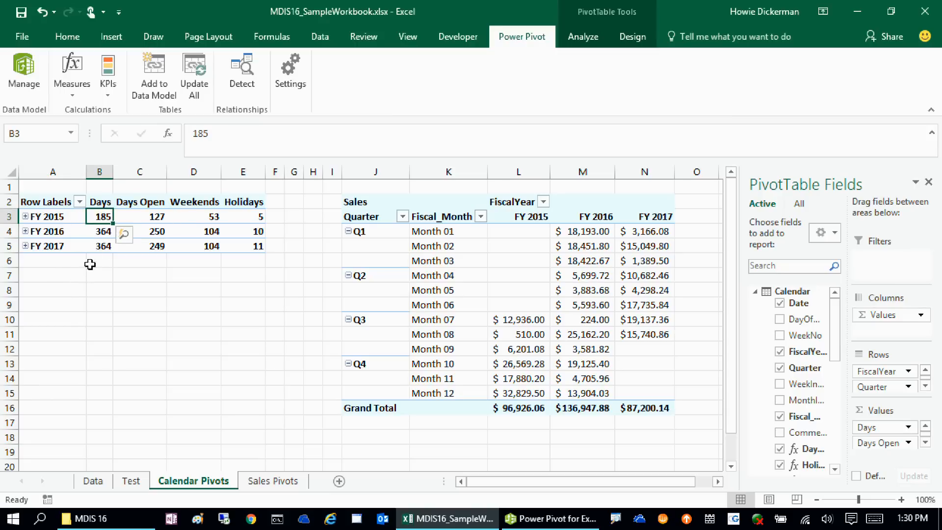
Expand FY 2016 and its Month 02 down to individual dates in the calendar PivotTable, and select the Sales PivotTable
{"action": "left_click", "coordinate": [25, 232]}
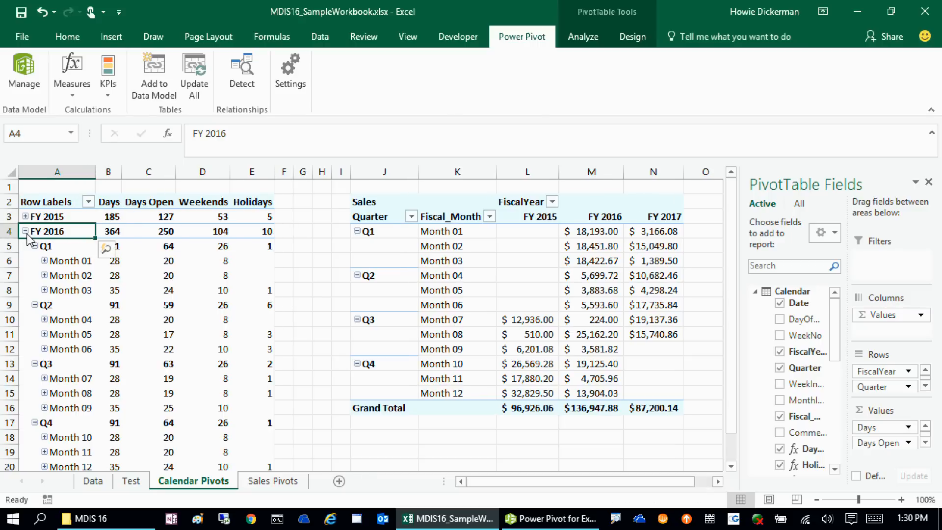
{"action": "left_click", "coordinate": [169, 232]}
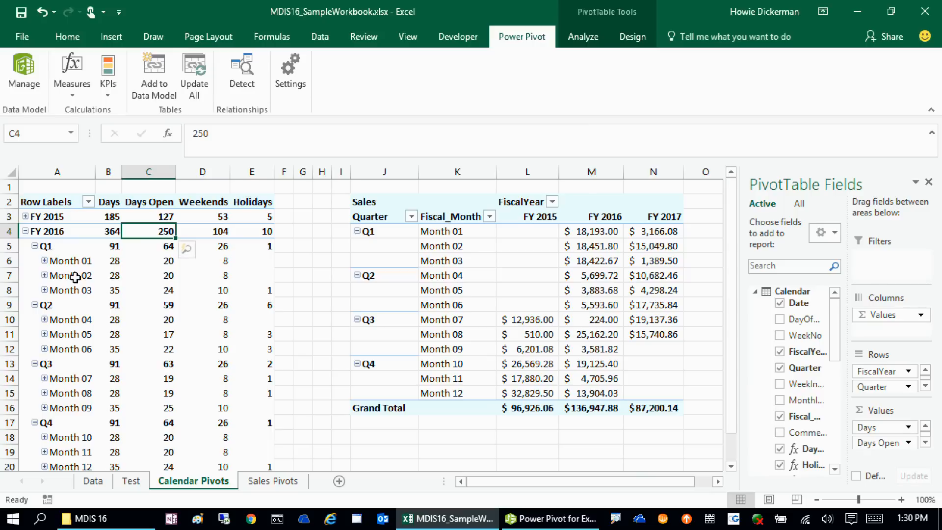
{"action": "left_click", "coordinate": [221, 291]}
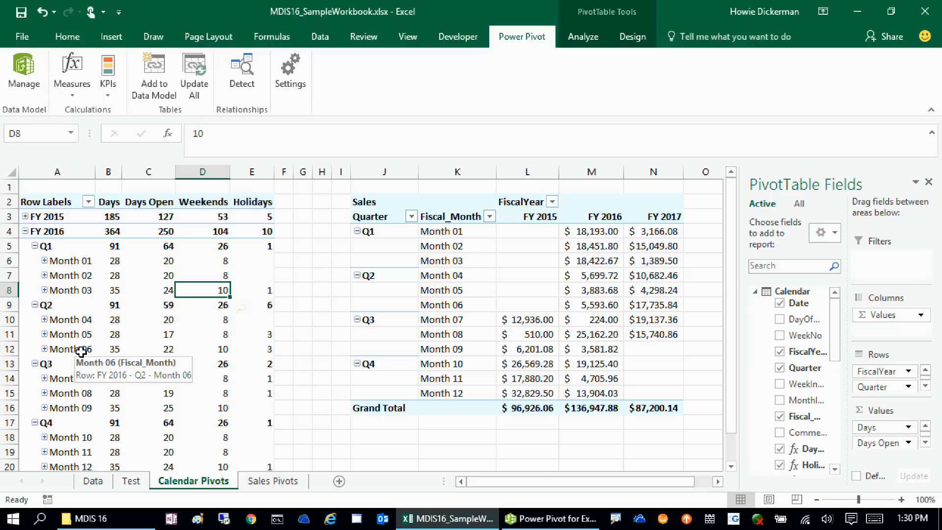
{"action": "left_click", "coordinate": [45, 275]}
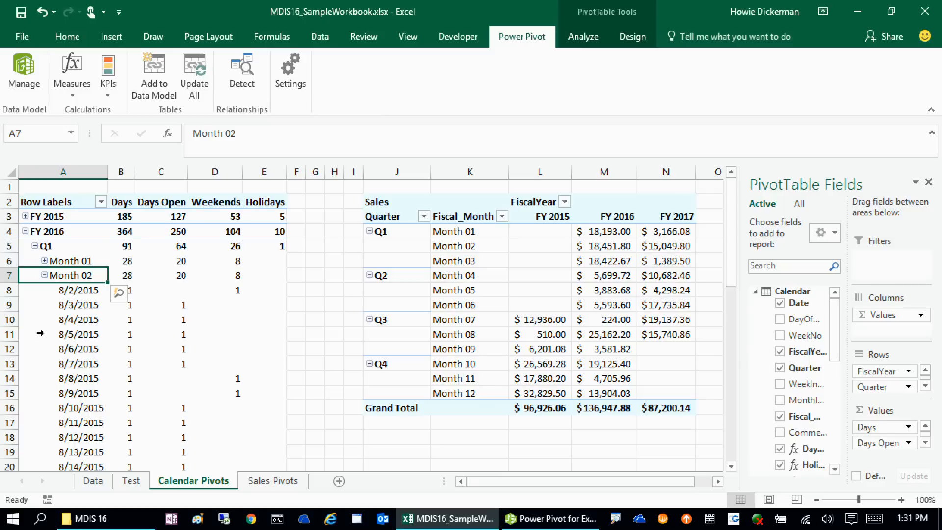
{"action": "left_click", "coordinate": [544, 289]}
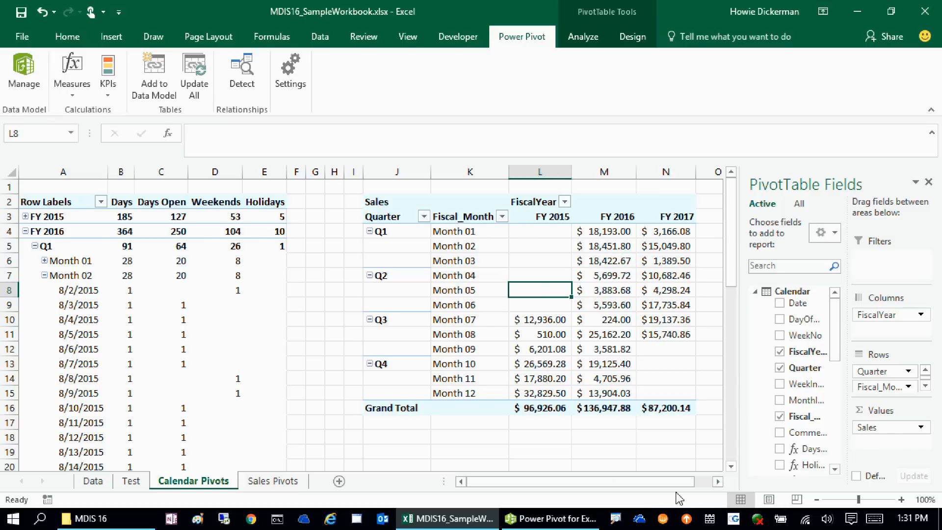
Examine the FY 2015, FY 2016 and FY 2017 columns of the Sales PivotTable and select all its sales values
{"action": "left_click", "coordinate": [718, 482]}
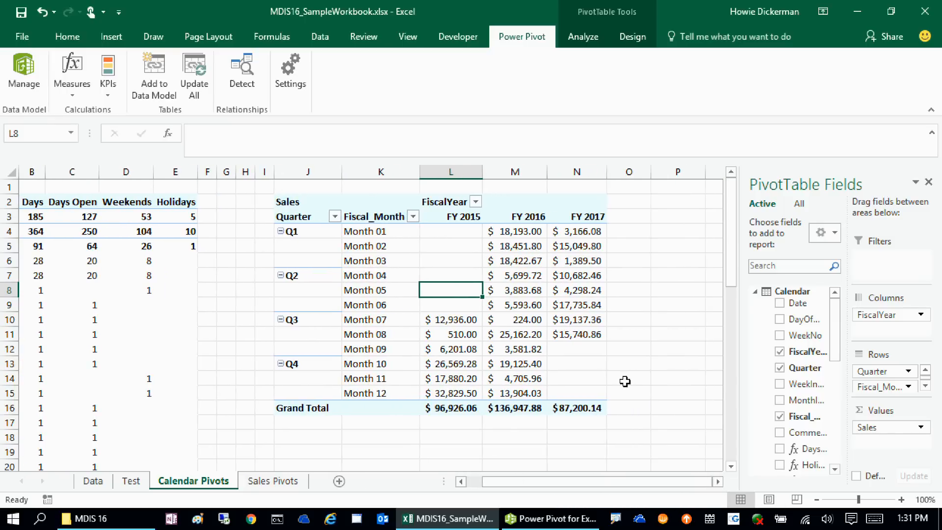
{"action": "left_click", "coordinate": [459, 215]}
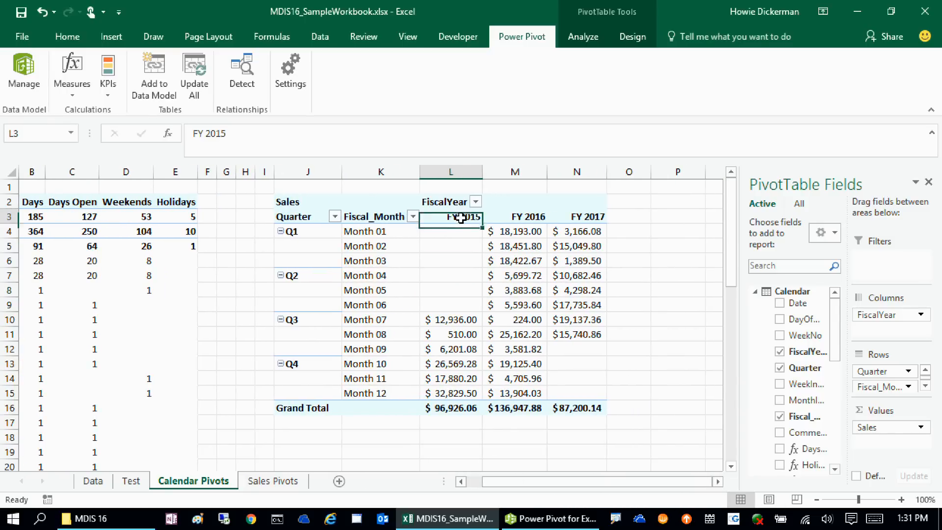
{"action": "left_click", "coordinate": [536, 216]}
{"action": "left_click", "coordinate": [595, 216]}
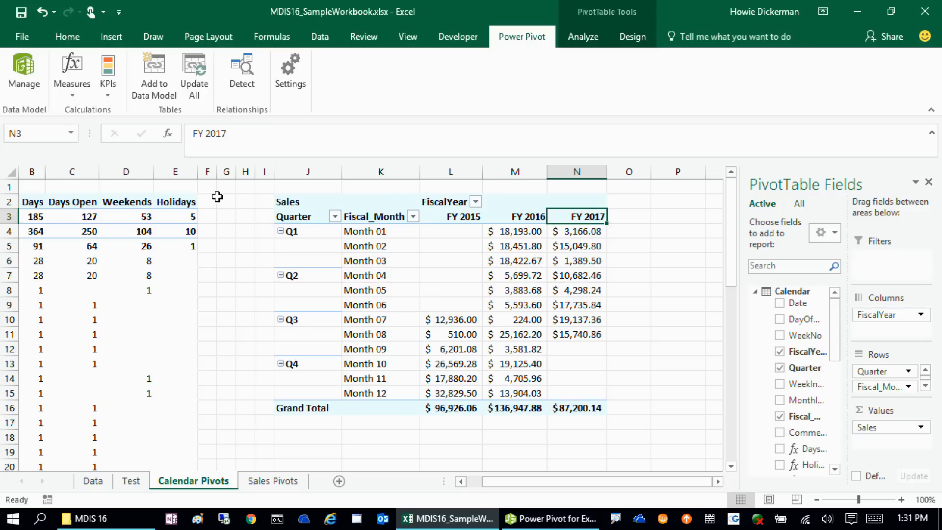
{"action": "left_click", "coordinate": [455, 338]}
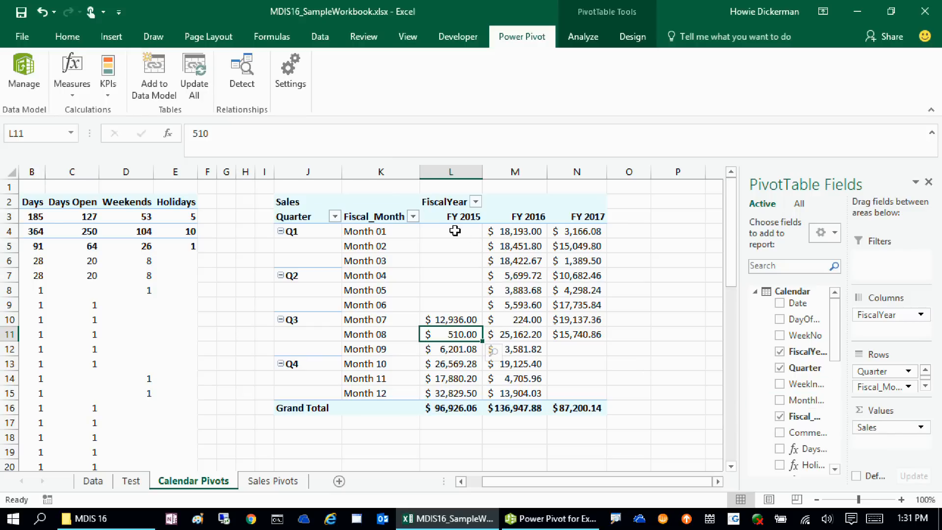
{"action": "mouse_move", "coordinate": [449, 218]}
{"action": "left_mouse_down"}
{"action": "mouse_move", "coordinate": [573, 243]}
{"action": "mouse_move", "coordinate": [574, 290]}
{"action": "mouse_move", "coordinate": [448, 230]}
{"action": "mouse_move", "coordinate": [565, 248]}
{"action": "mouse_move", "coordinate": [537, 361]}
{"action": "mouse_move", "coordinate": [564, 414]}
{"action": "mouse_move", "coordinate": [452, 245]}
{"action": "mouse_move", "coordinate": [450, 225]}
{"action": "left_mouse_up"}
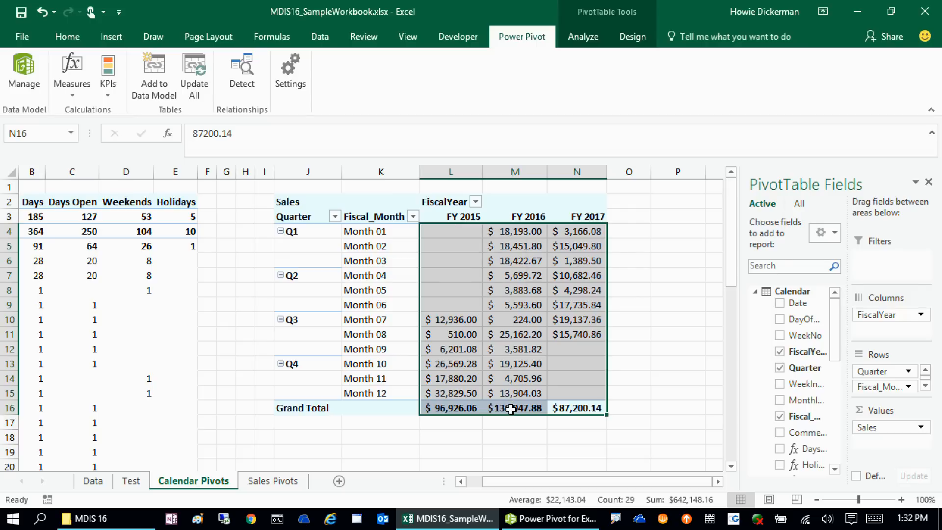
Collapse Q2 and Q3 in the Sales PivotTable to show only their quarterly sales
{"action": "mouse_move", "coordinate": [510, 409]}
{"action": "left_click", "coordinate": [281, 275]}
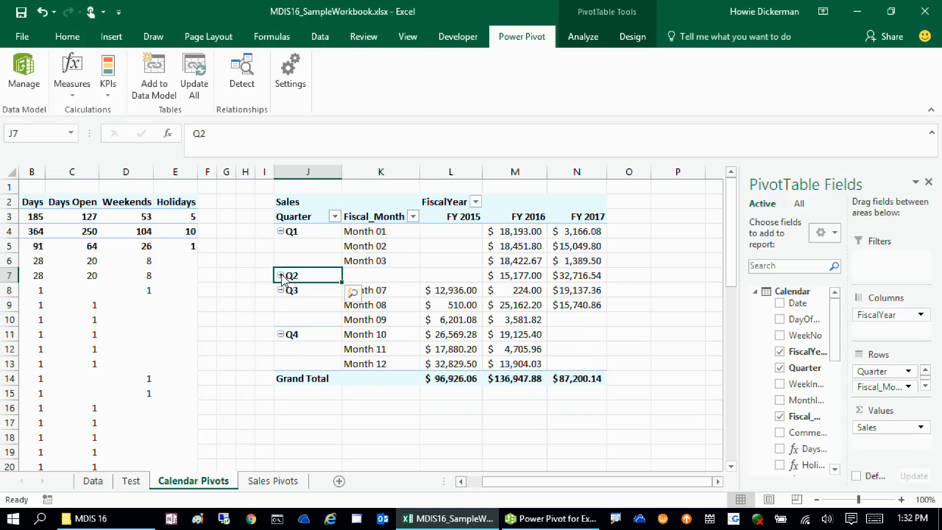
{"action": "left_click", "coordinate": [280, 290]}
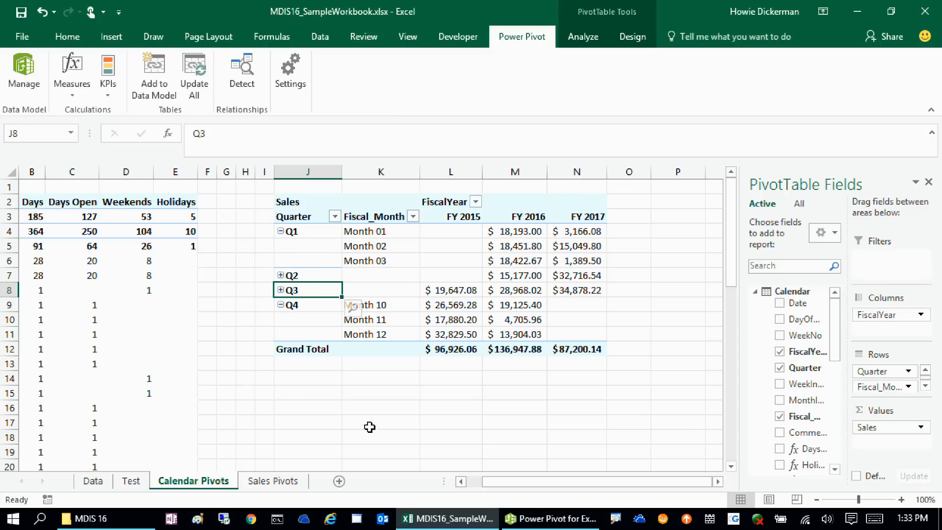
Collapse Month 02 of FY 2016 in the calendar PivotTable and compare the Days values across the Q1 and Q2 months
{"action": "left_click", "coordinate": [470, 481]}
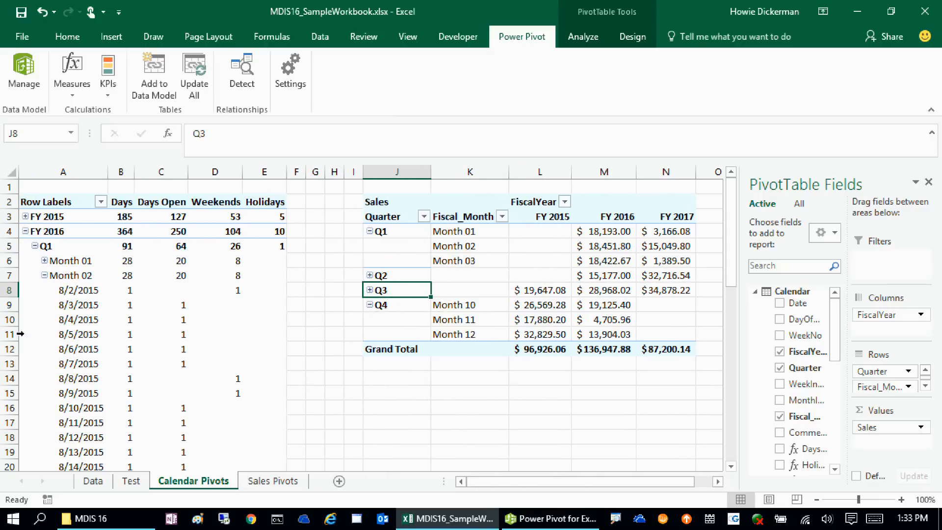
{"action": "left_click", "coordinate": [44, 275]}
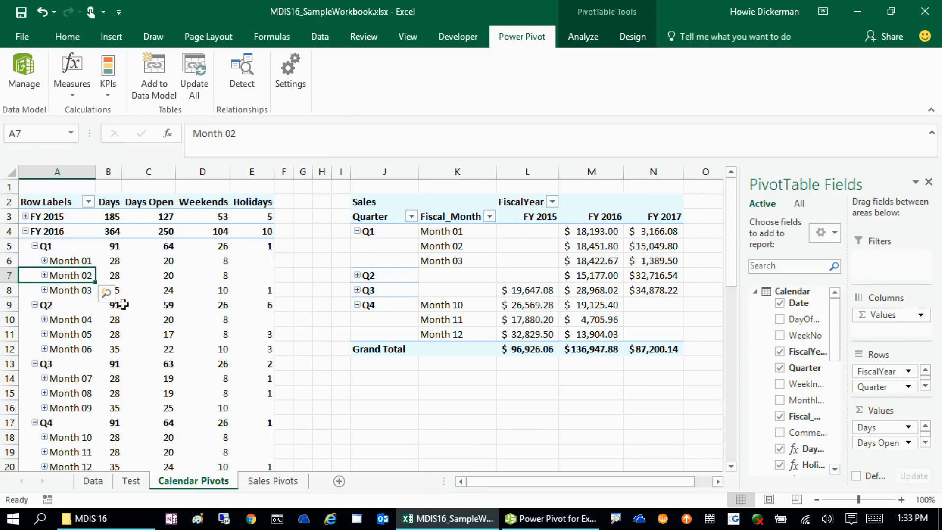
{"action": "left_click", "coordinate": [114, 275]}
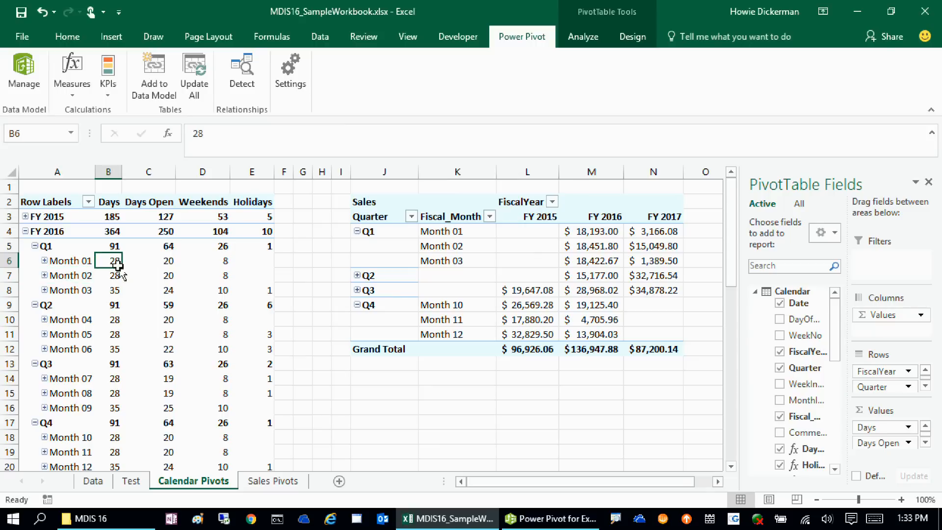
{"action": "left_click", "coordinate": [117, 293]}
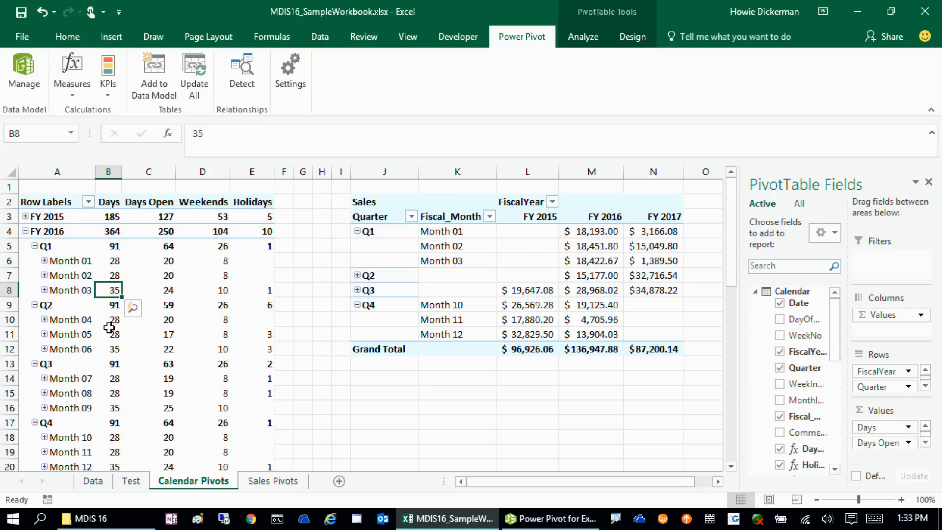
{"action": "left_click", "coordinate": [114, 320]}
{"action": "left_click", "coordinate": [115, 334]}
{"action": "left_click", "coordinate": [116, 354]}
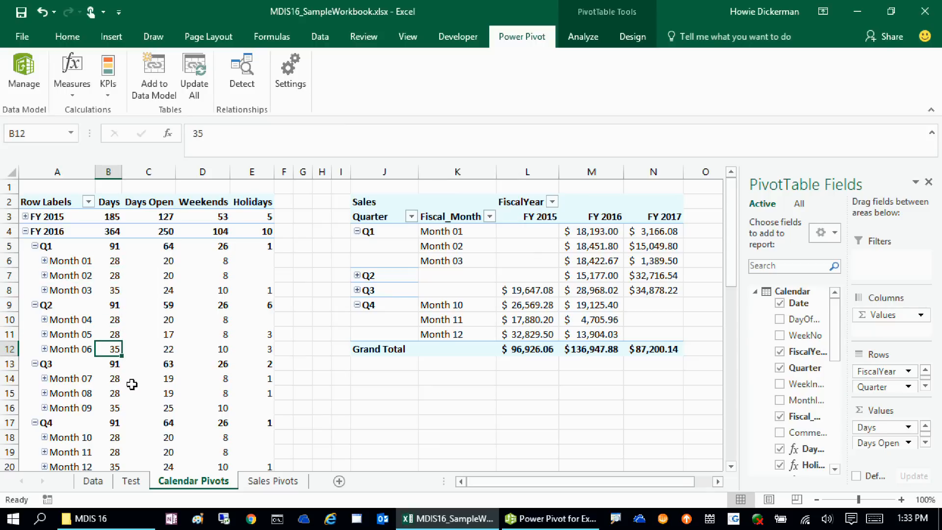
Check the Days Open value of Month 05 in FY 2016 and expand that month to its individual dates
{"action": "mouse_move", "coordinate": [140, 399]}
{"action": "left_click", "coordinate": [167, 334]}
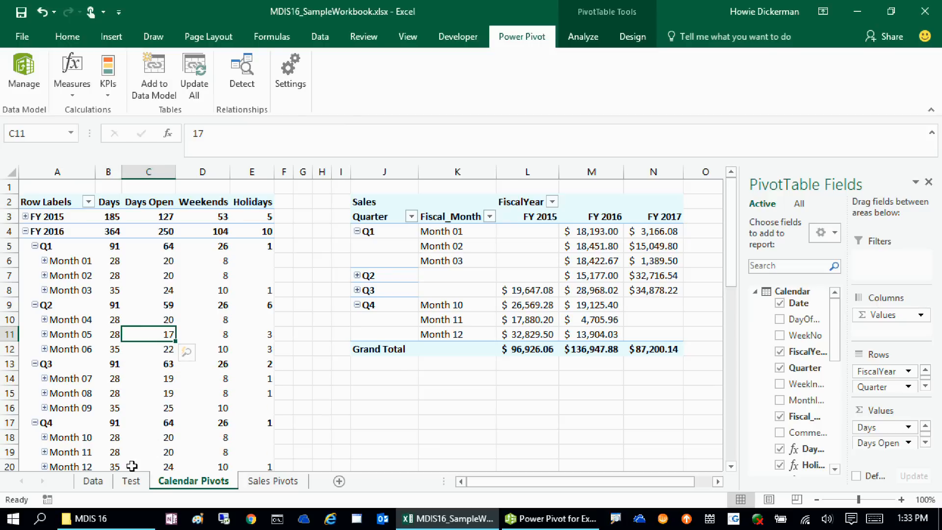
{"action": "left_click", "coordinate": [44, 334]}
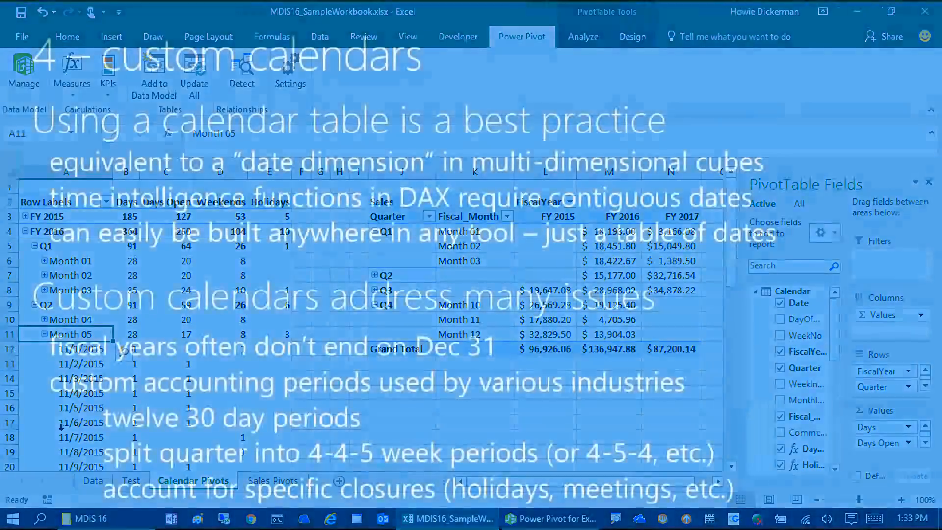
{"action": "key", "text": "Right"}
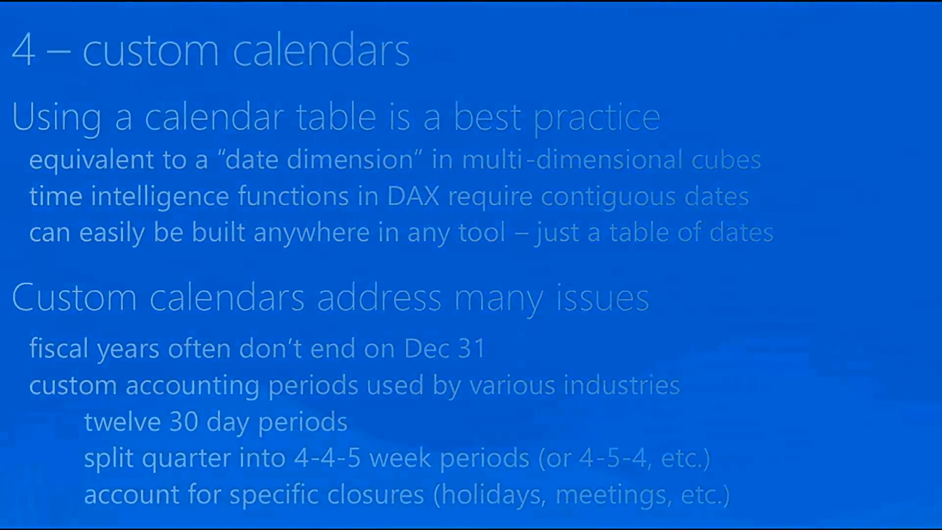
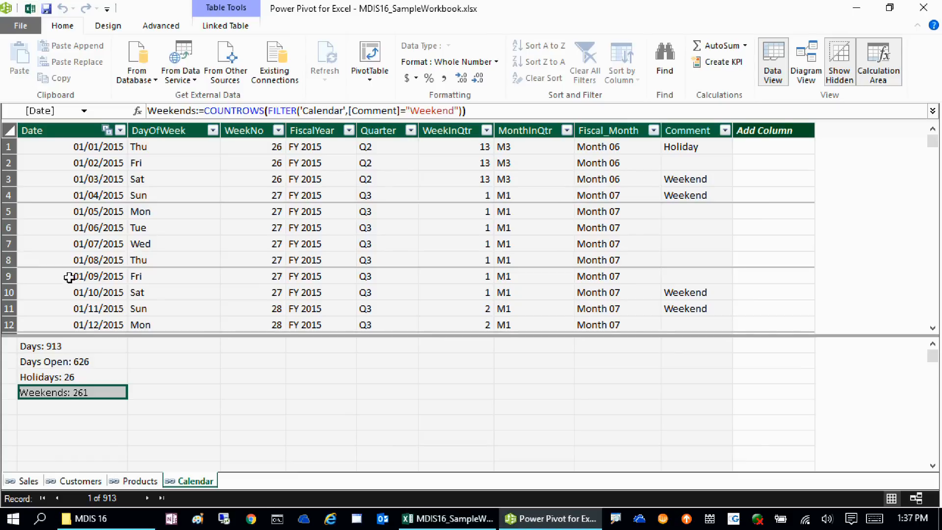
Open the Products table in the data model and examine the SalesRank and ProductSales calculated column formulas
{"action": "left_click", "coordinate": [137, 482]}
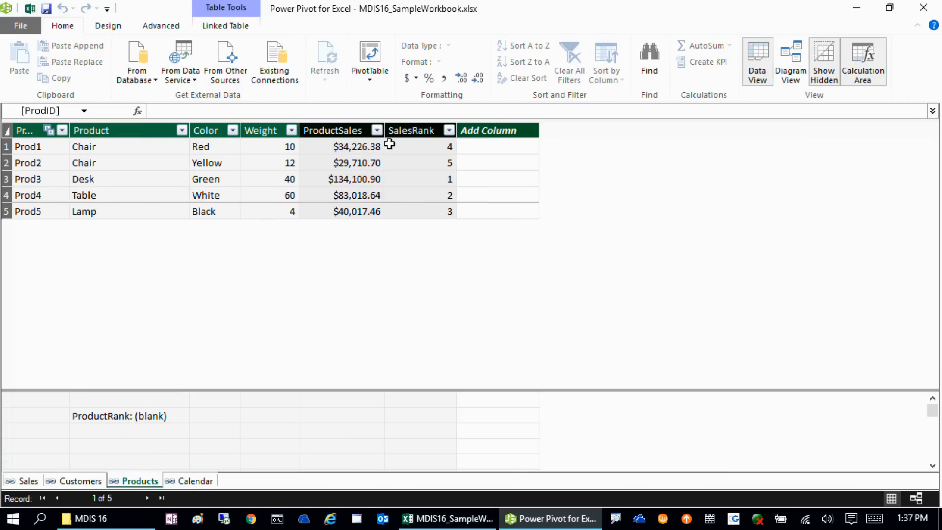
{"action": "left_click", "coordinate": [418, 147]}
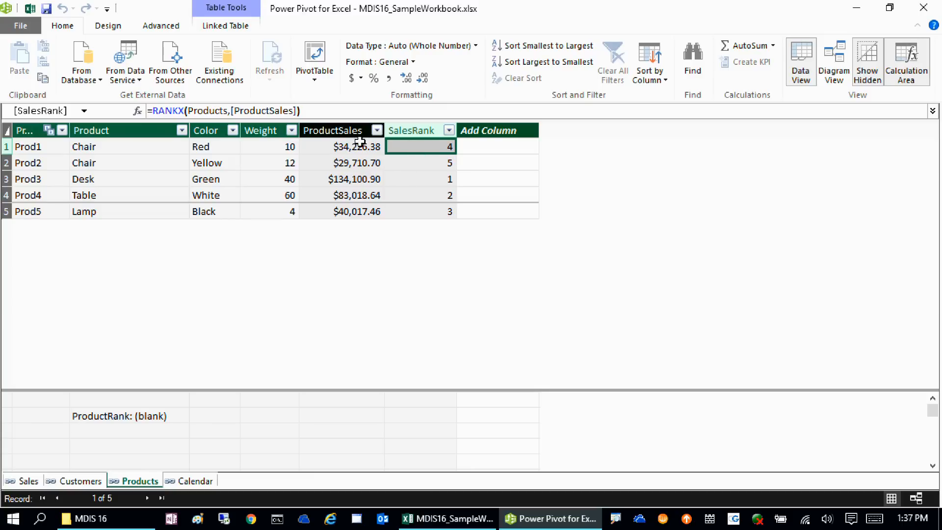
{"action": "left_click", "coordinate": [328, 113]}
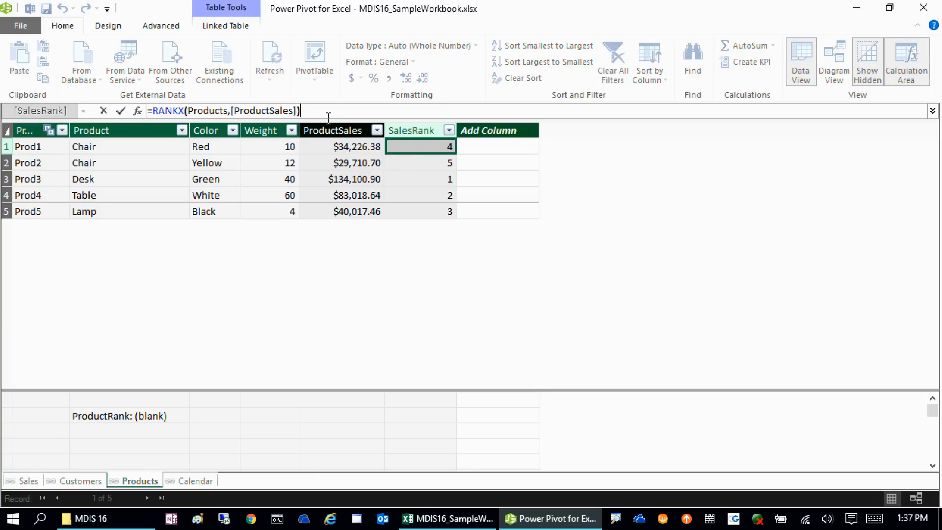
{"action": "left_click", "coordinate": [324, 120]}
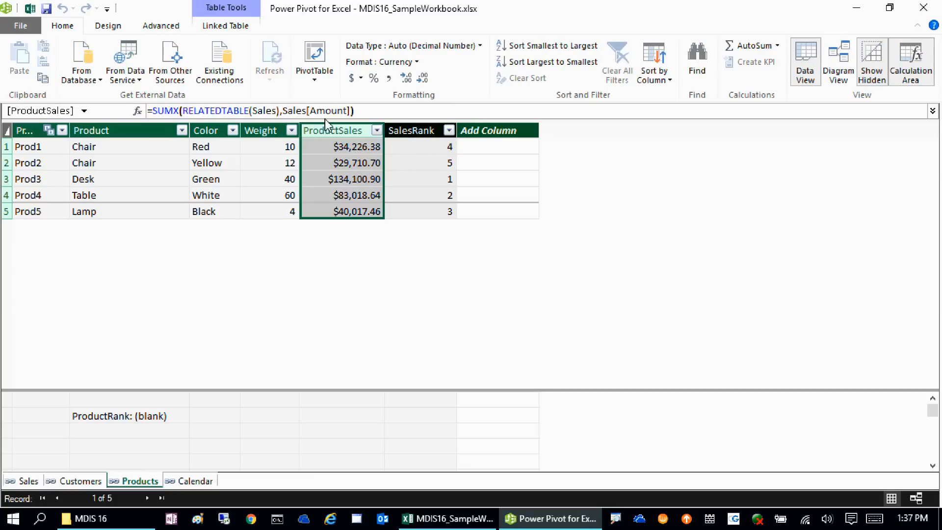
Highlight the [ProductSales] argument in the SalesRank column's RANKX formula, then discard any edit to the formula
{"action": "left_click", "coordinate": [401, 146]}
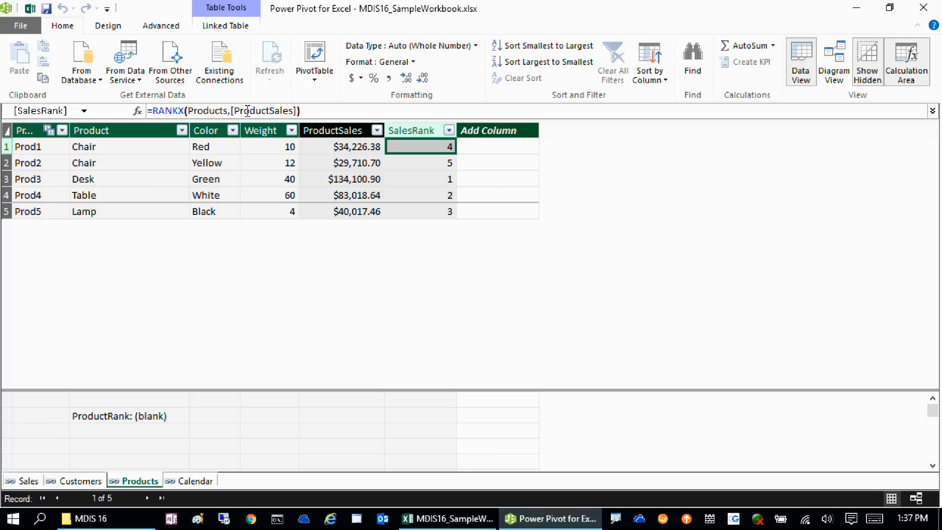
{"action": "left_click_drag", "start_coordinate": [232, 110], "coordinate": [299, 113]}
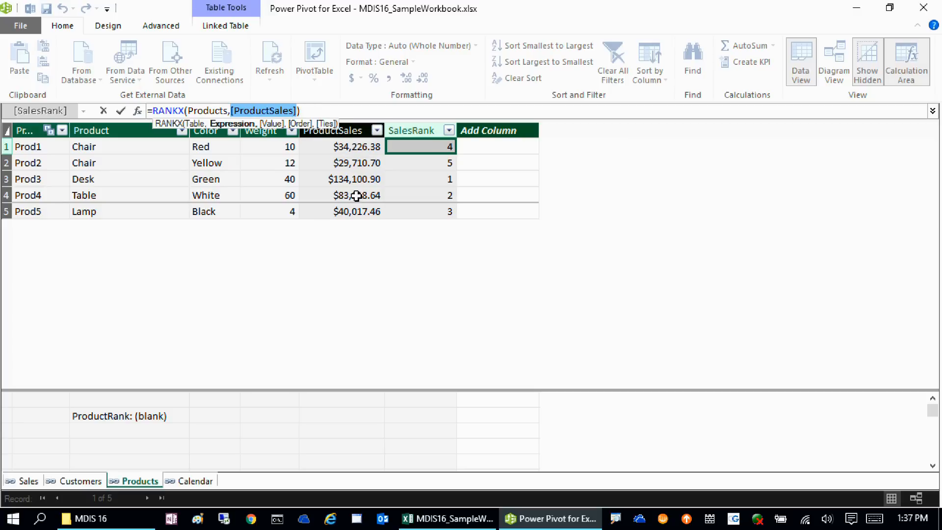
{"action": "left_click", "coordinate": [430, 181]}
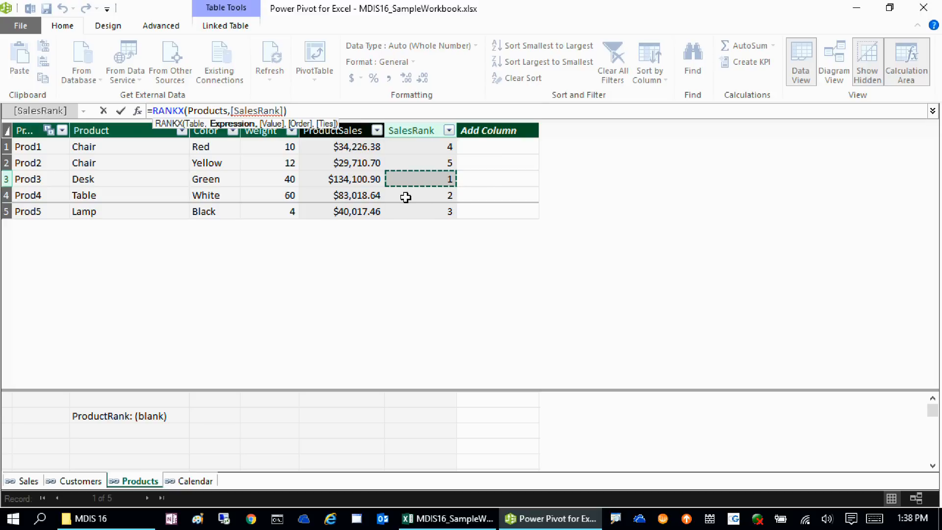
{"action": "key", "text": "Escape"}
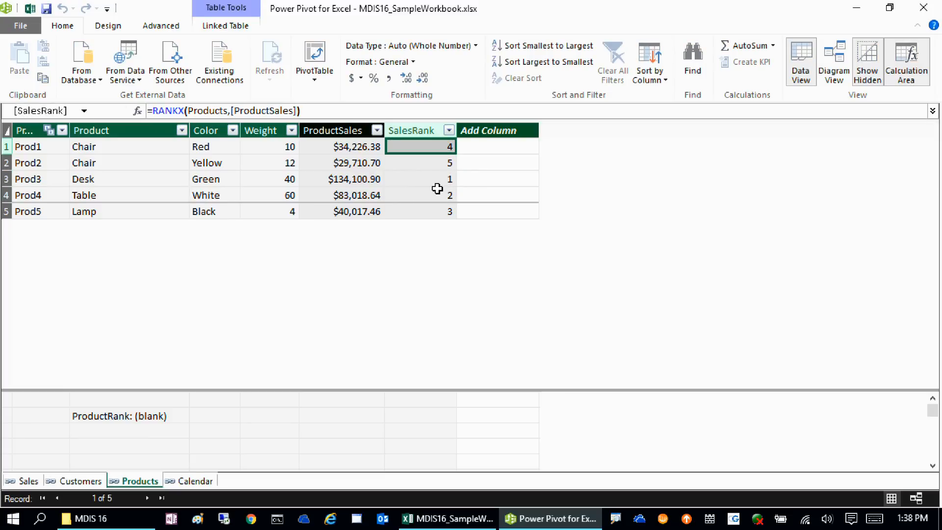
Filter the Products table's Weight column to show only 40 and 60, excluding 4, 10 and 12
{"action": "left_click", "coordinate": [292, 130]}
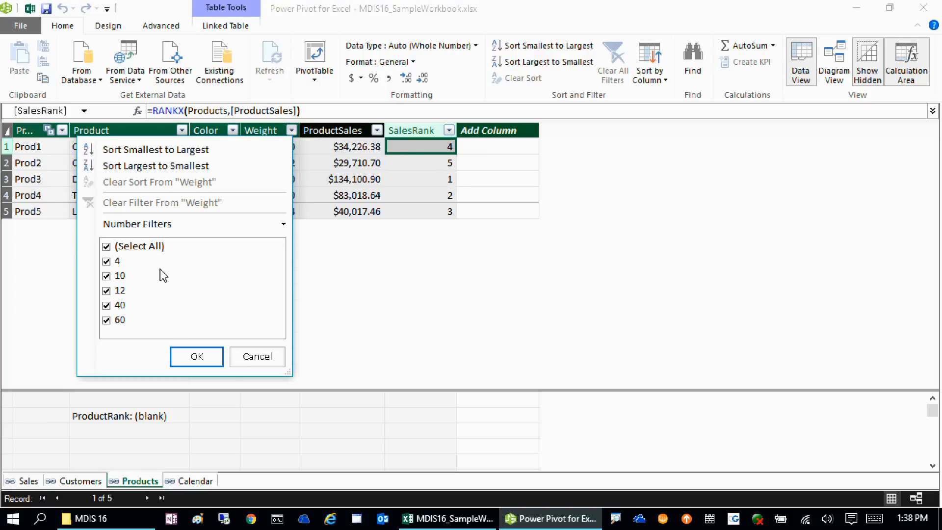
{"action": "left_click", "coordinate": [106, 290]}
{"action": "left_click", "coordinate": [107, 275]}
{"action": "left_click", "coordinate": [107, 261]}
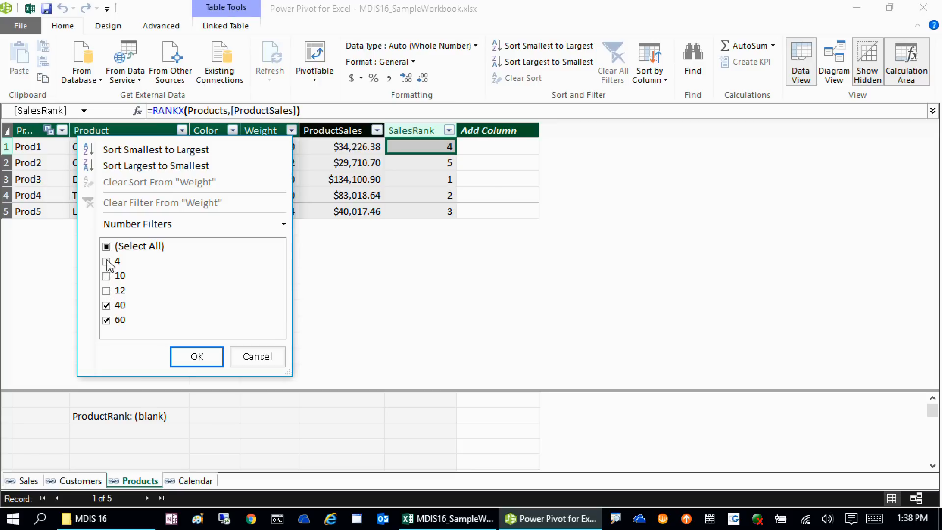
{"action": "left_click", "coordinate": [196, 361]}
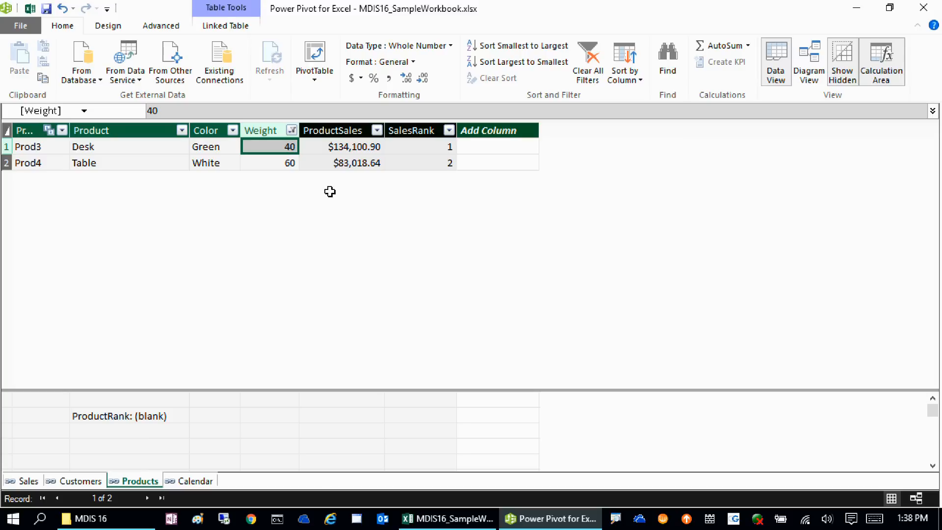
Include 4, 10 and 12 in the Weight filter again so that all products are shown
{"action": "mouse_move", "coordinate": [292, 136]}
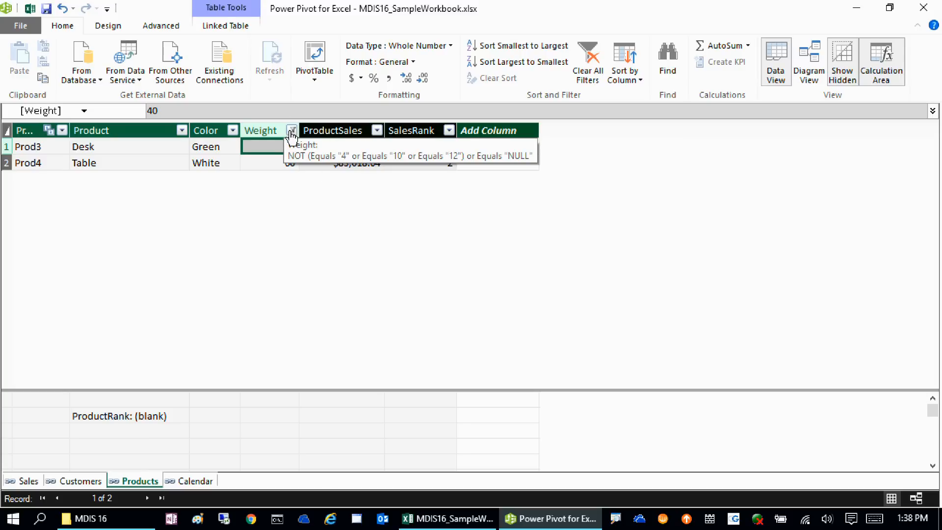
{"action": "left_click", "coordinate": [292, 130]}
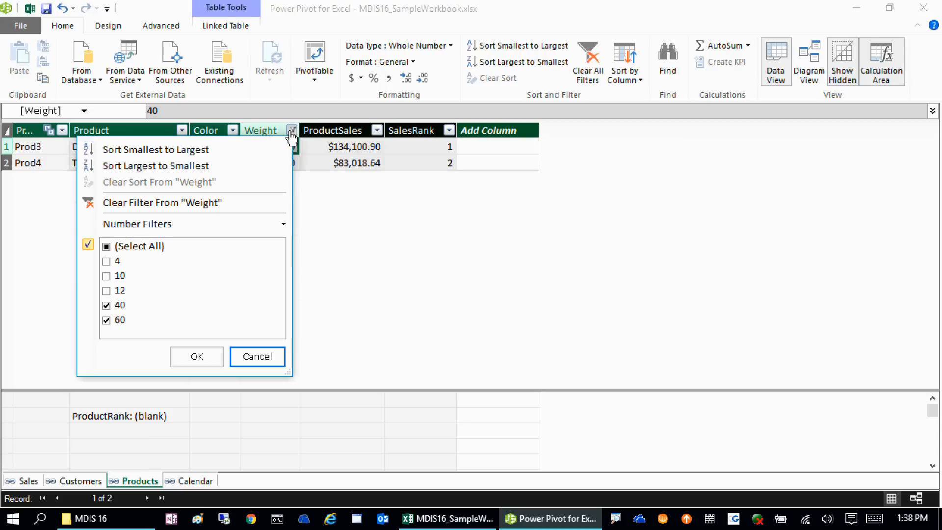
{"action": "left_click", "coordinate": [106, 261]}
{"action": "left_click", "coordinate": [106, 275]}
{"action": "left_click", "coordinate": [106, 290]}
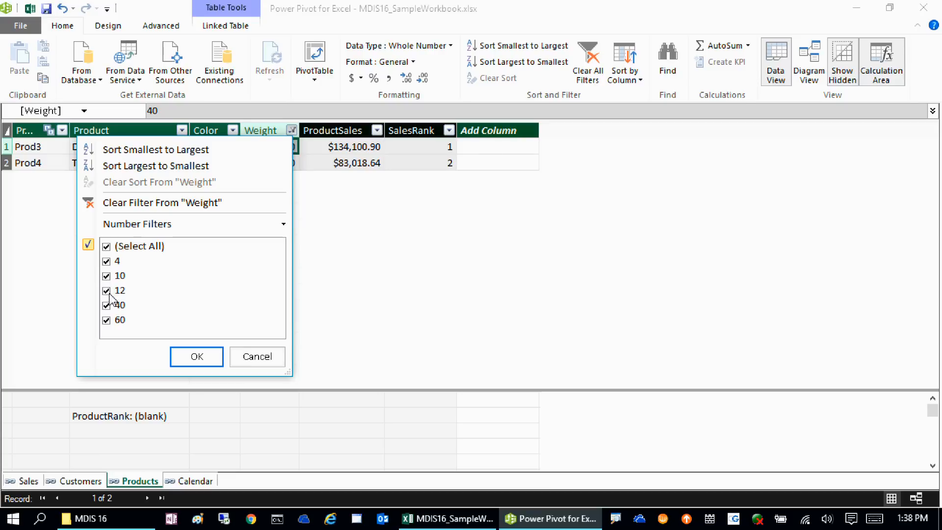
{"action": "left_click", "coordinate": [197, 356]}
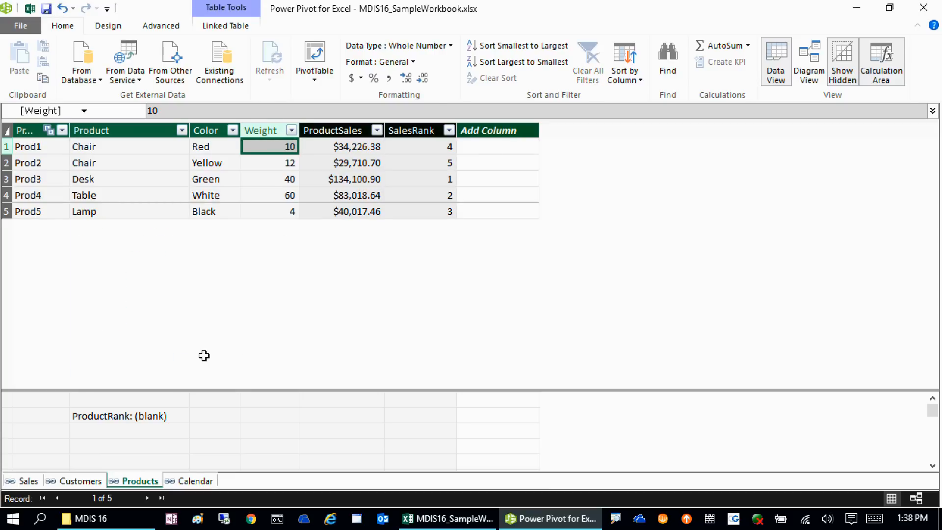
Select the ProductRank measure, enlarge the formula area, and examine its full IF, HASONEVALUE and RANKX formula
{"action": "left_click", "coordinate": [111, 416]}
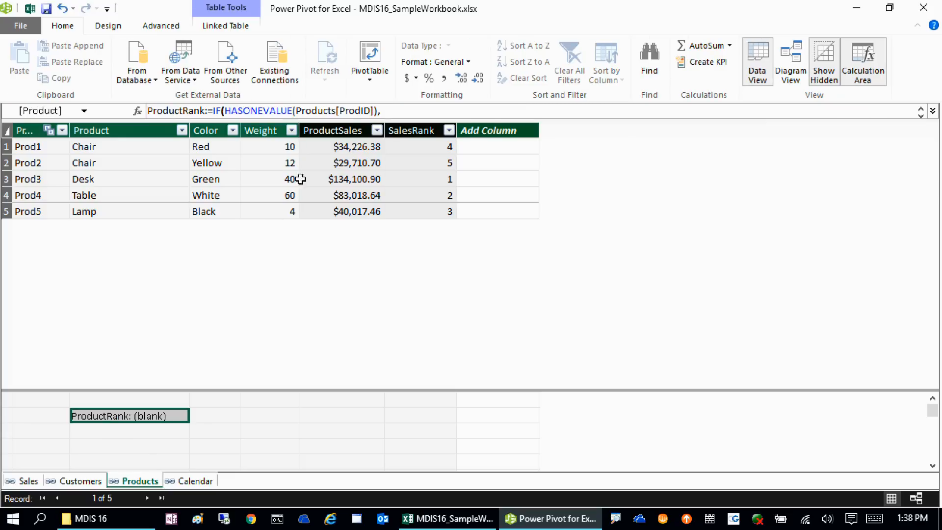
{"action": "left_click_drag", "start_coordinate": [388, 120], "coordinate": [407, 195]}
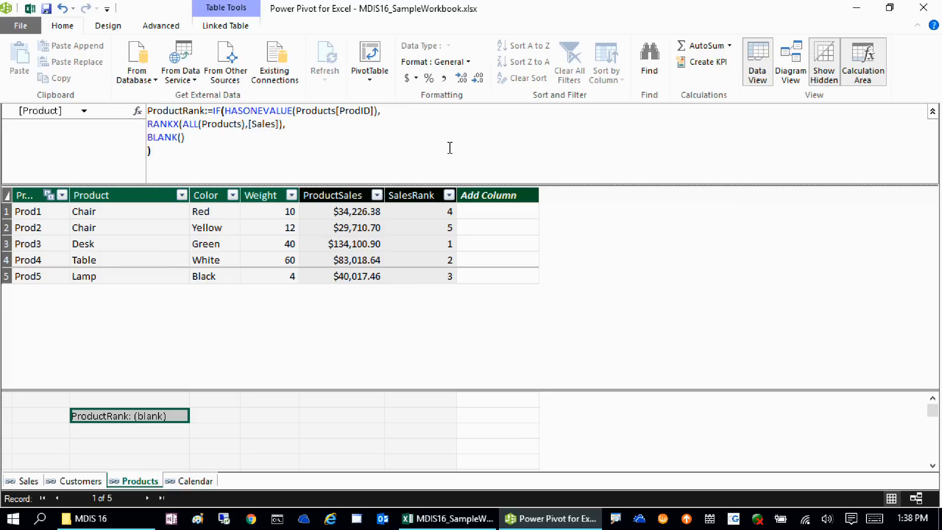
{"action": "left_click", "coordinate": [390, 111]}
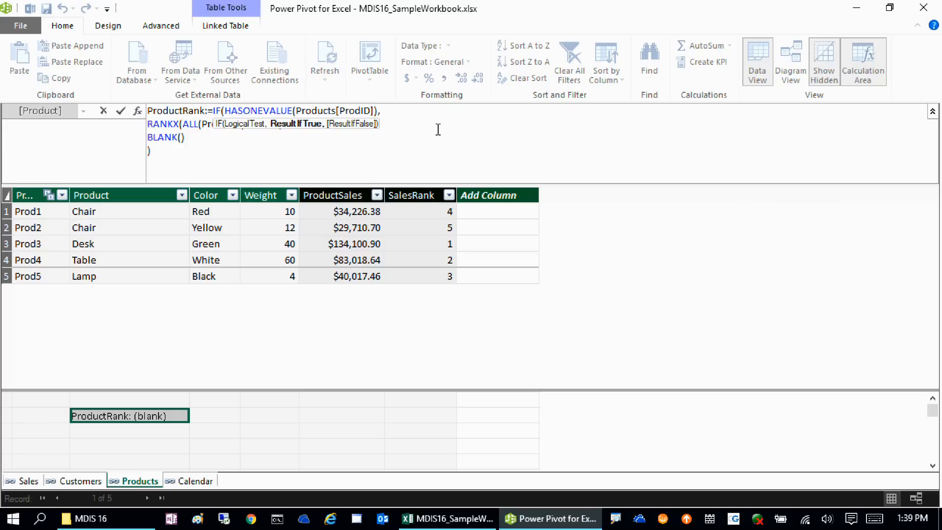
{"action": "left_click", "coordinate": [456, 152]}
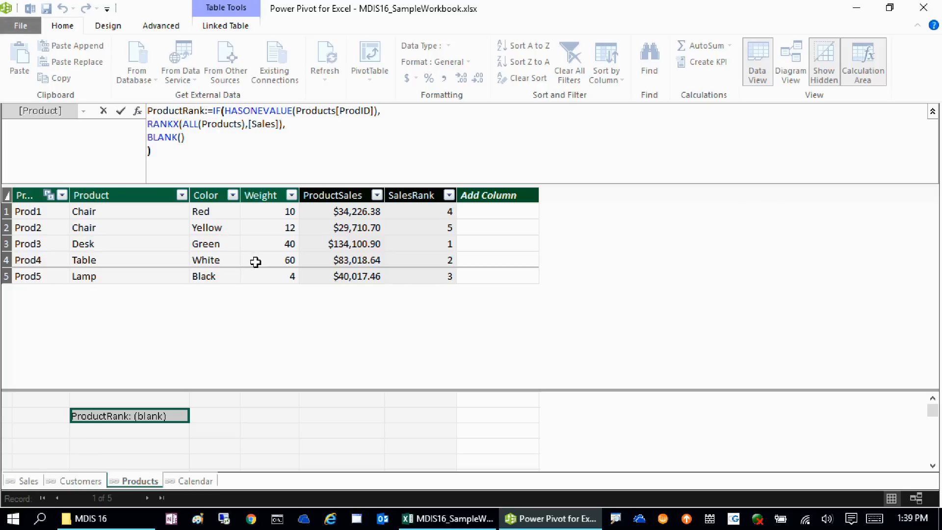
Close the ProductRank formula, switch to Excel, and examine each product's Sales and ProductRank in the ProdID PivotTable on the Sales Pivots sheet
{"action": "key", "text": "Return"}
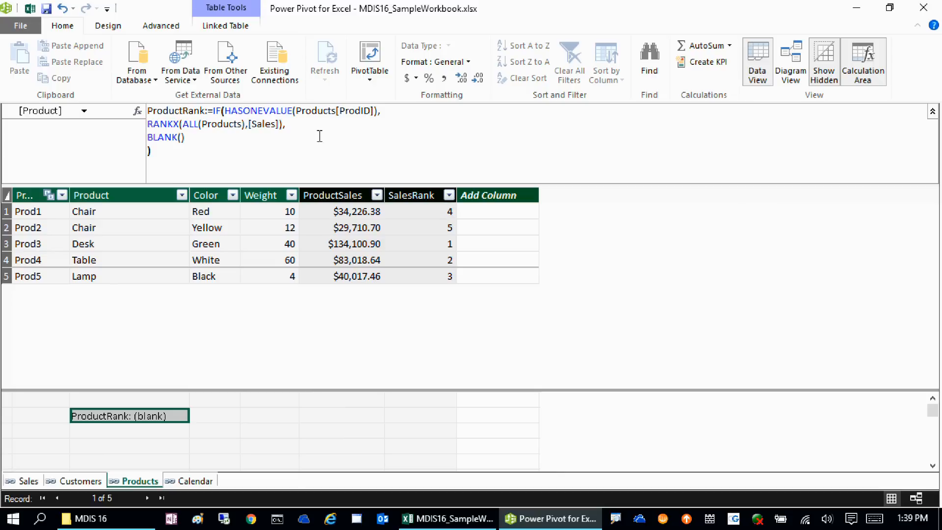
{"action": "left_click", "coordinate": [30, 8]}
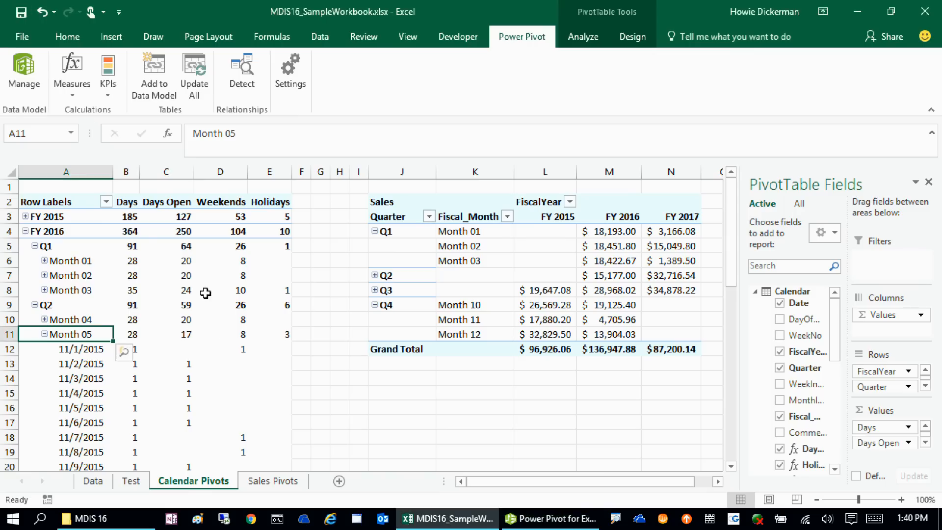
{"action": "left_click", "coordinate": [277, 483]}
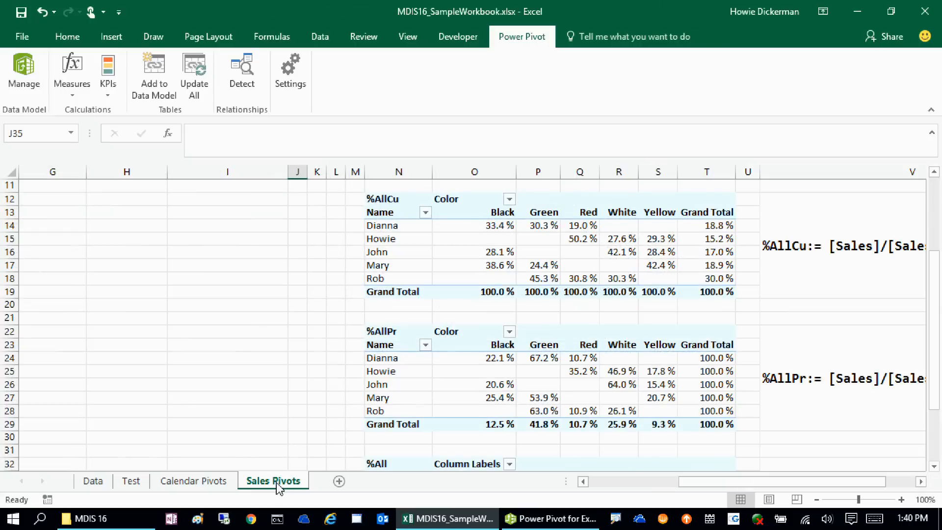
{"action": "left_click", "coordinate": [583, 481]}
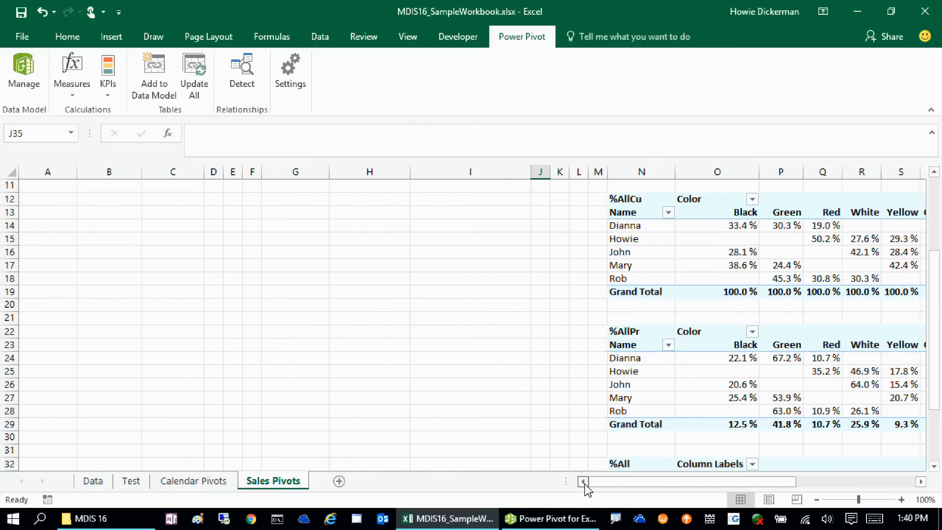
{"action": "left_click", "coordinate": [934, 195]}
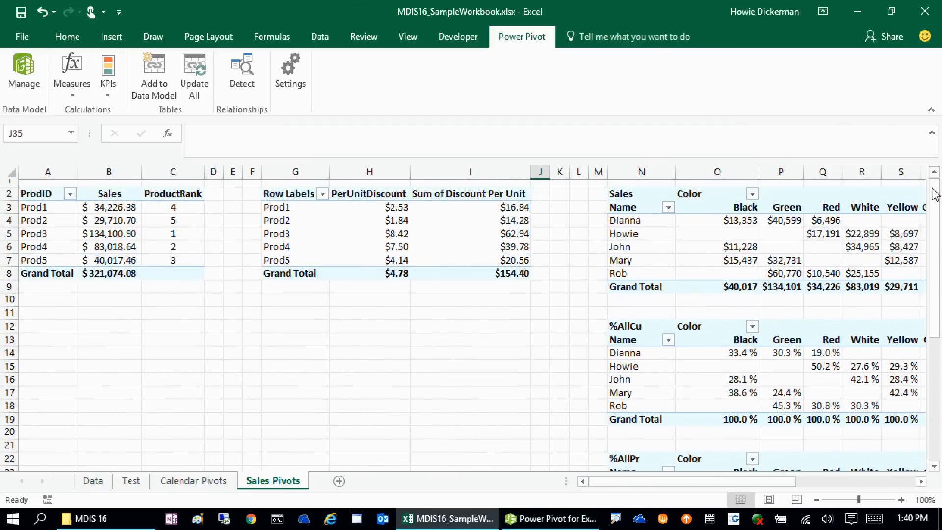
{"action": "left_click", "coordinate": [125, 237]}
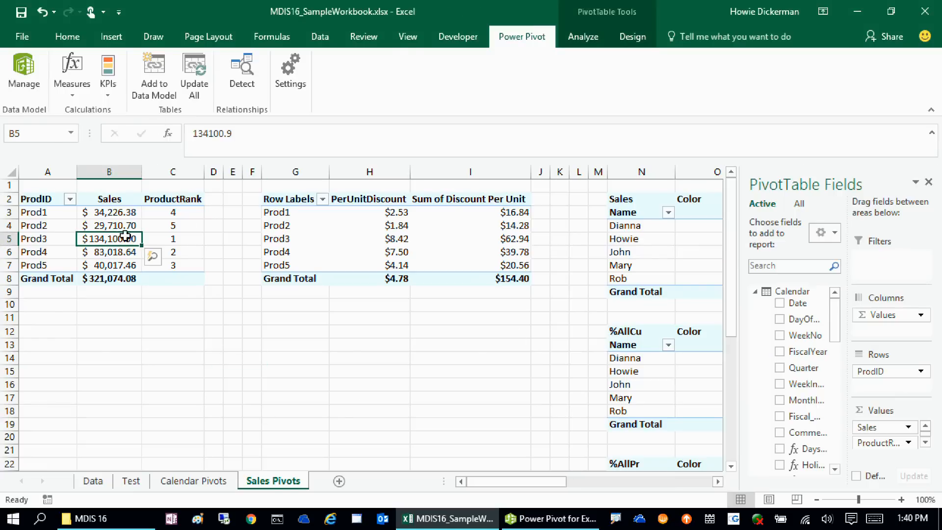
{"action": "left_click", "coordinate": [164, 250]}
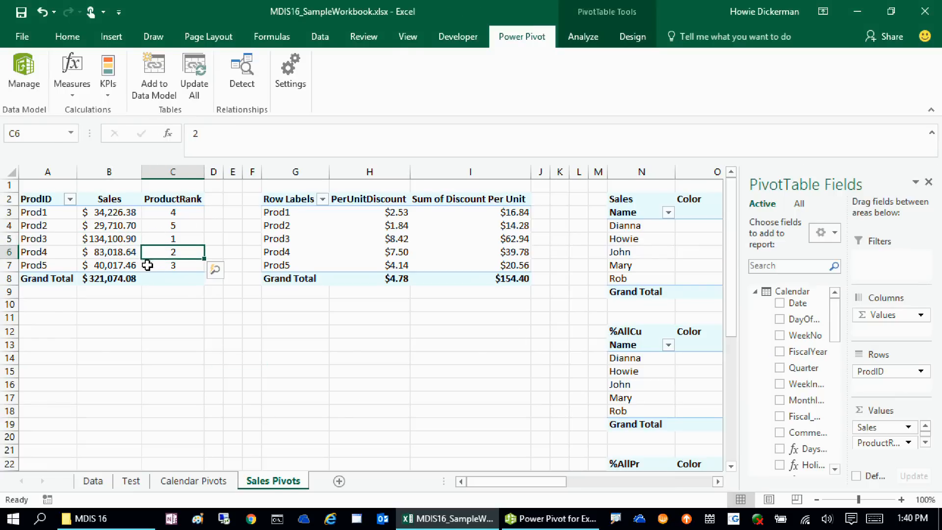
{"action": "mouse_move", "coordinate": [113, 238]}
{"action": "mouse_move", "coordinate": [158, 235]}
{"action": "mouse_move", "coordinate": [158, 274]}
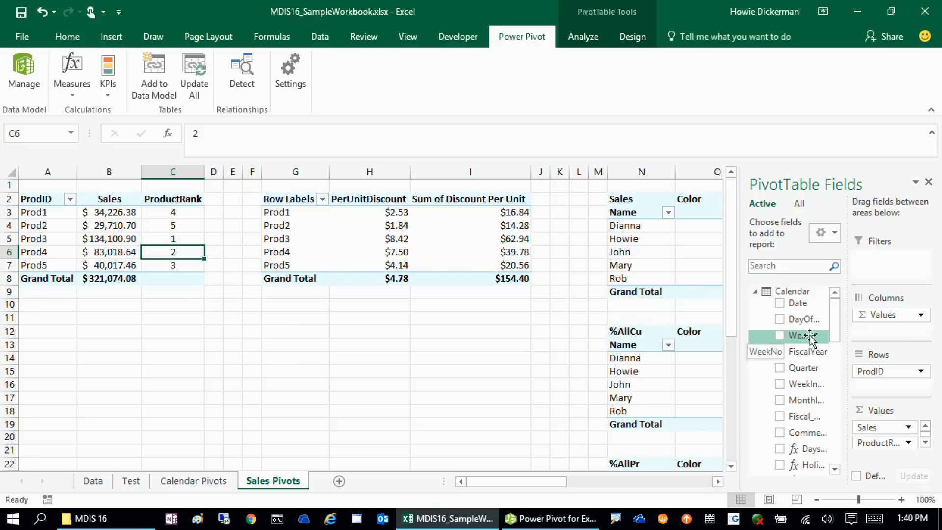
Add FiscalYear above ProdID in the product ranking PivotTable's rows and compare the ProductRank values across FY 2015, FY 2016 and FY 2017
{"action": "left_click_drag", "start_coordinate": [806, 351], "coordinate": [883, 373]}
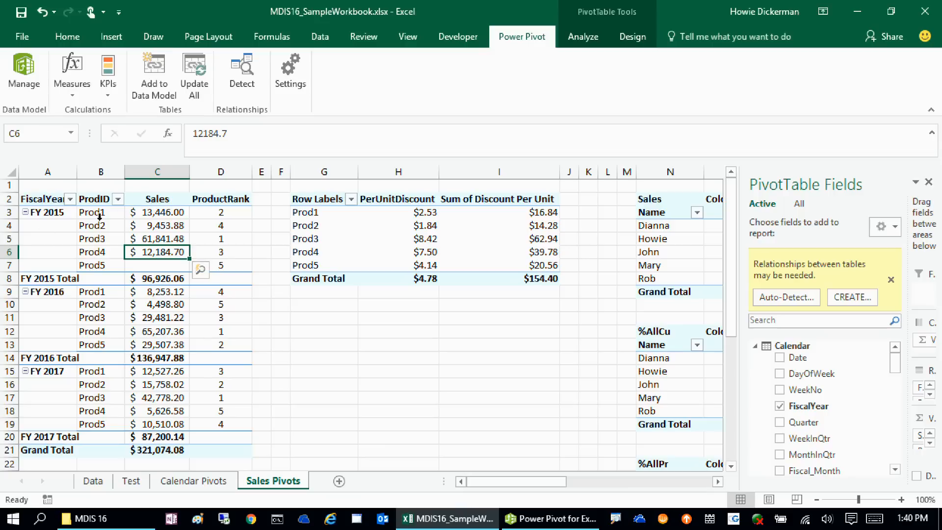
{"action": "left_click", "coordinate": [226, 238]}
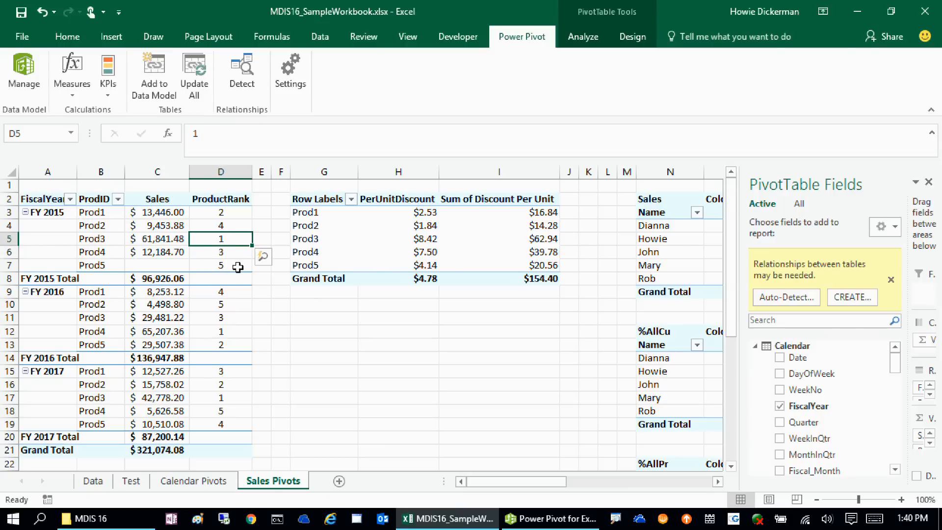
{"action": "left_click", "coordinate": [231, 330]}
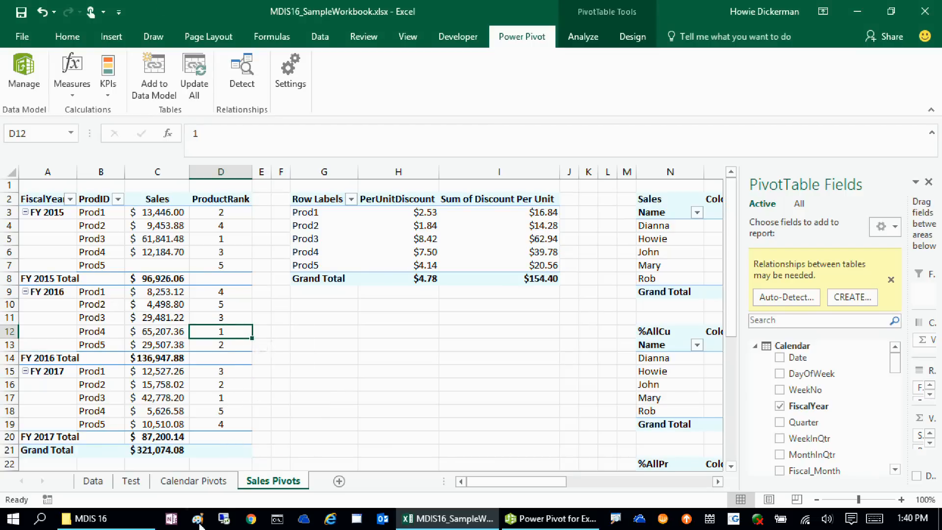
{"action": "left_click", "coordinate": [211, 213]}
{"action": "left_click", "coordinate": [238, 299]}
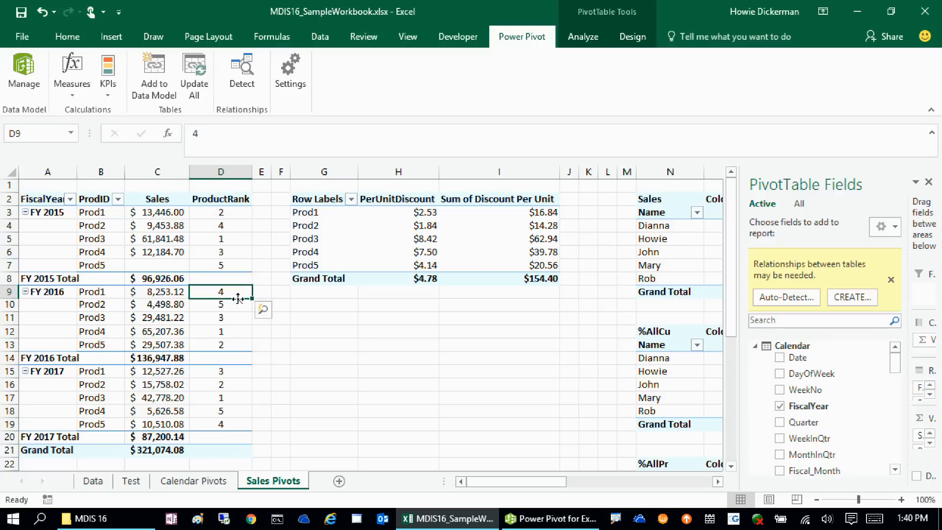
{"action": "left_click", "coordinate": [230, 372]}
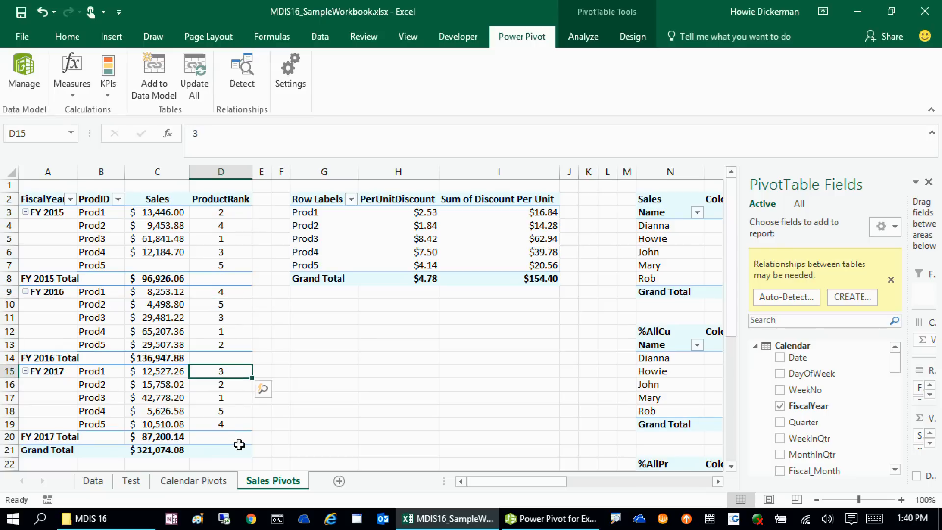
{"action": "mouse_move", "coordinate": [239, 444]}
Check both discount columns in the second PivotTable, then examine the Discount Per Unit column's formula in Power Pivot's Sales table
{"action": "left_click", "coordinate": [417, 225]}
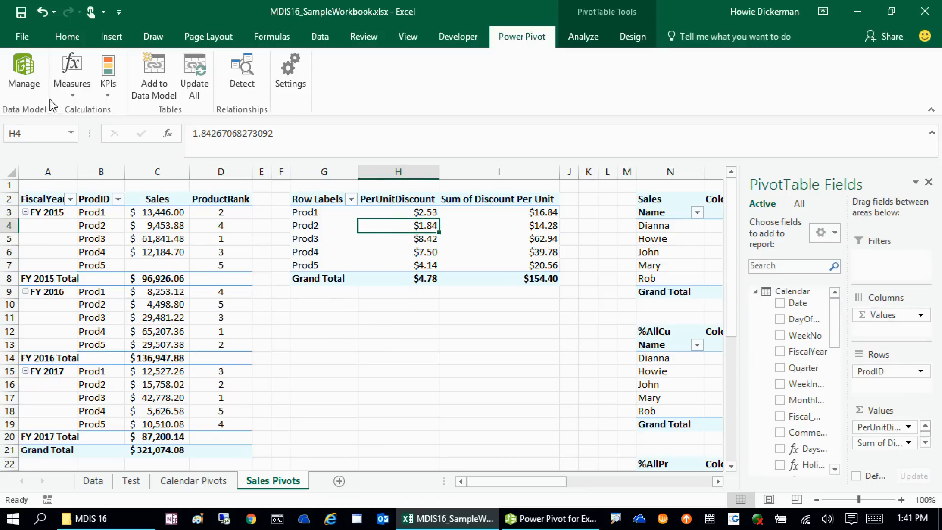
{"action": "left_click", "coordinate": [538, 237]}
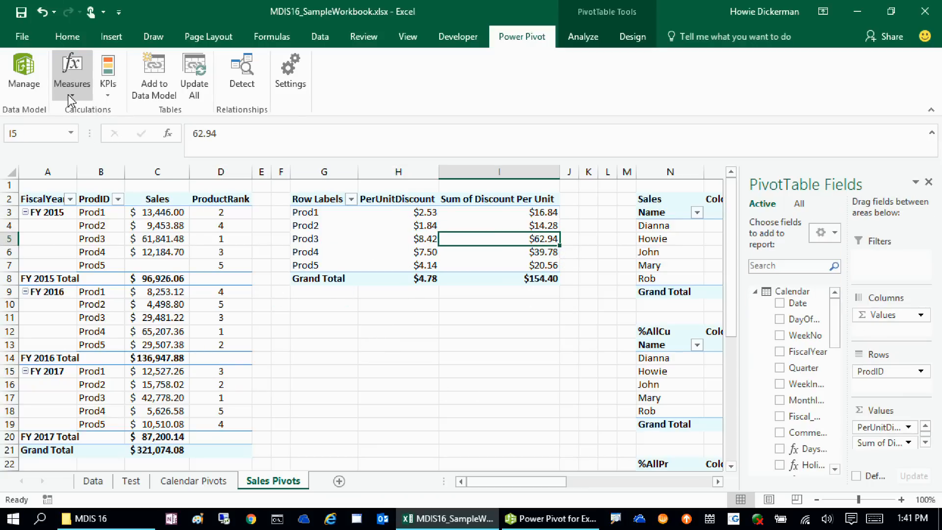
{"action": "left_click", "coordinate": [24, 77]}
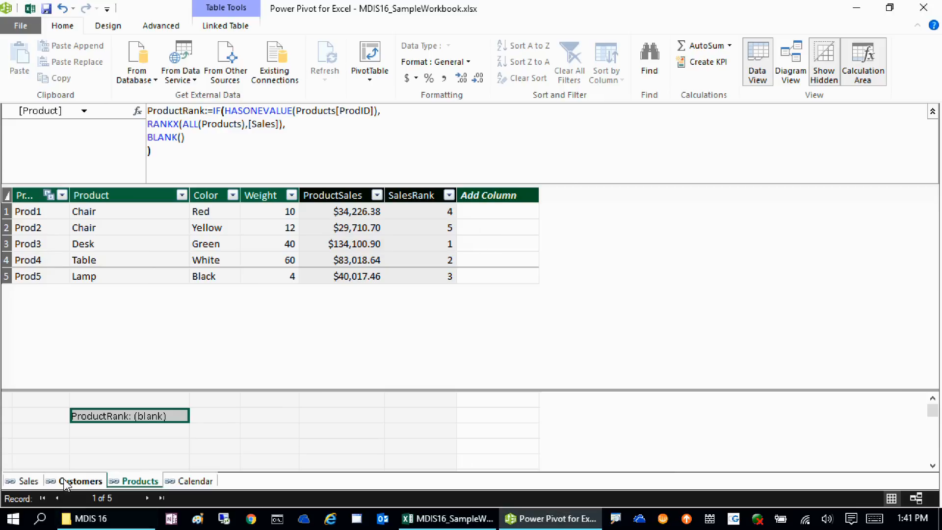
{"action": "left_click", "coordinate": [25, 482]}
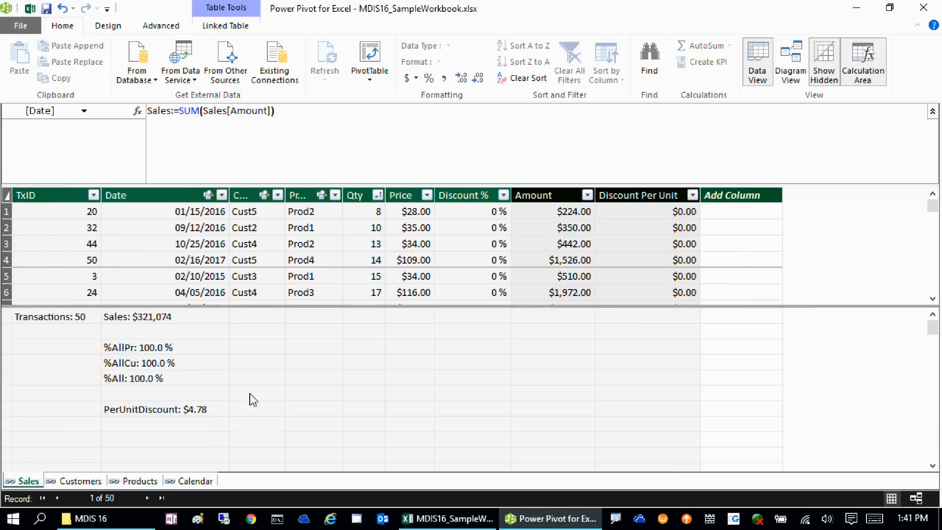
{"action": "left_click", "coordinate": [646, 227]}
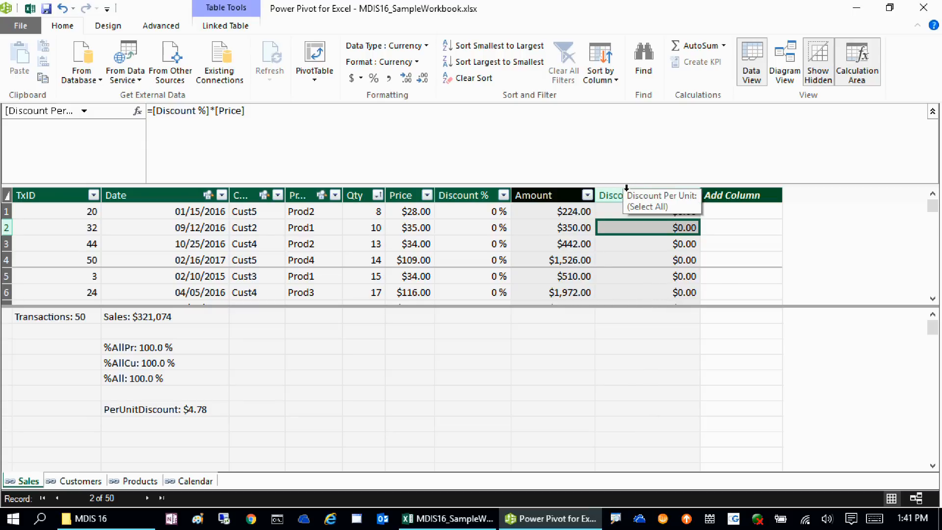
{"action": "left_click", "coordinate": [634, 243]}
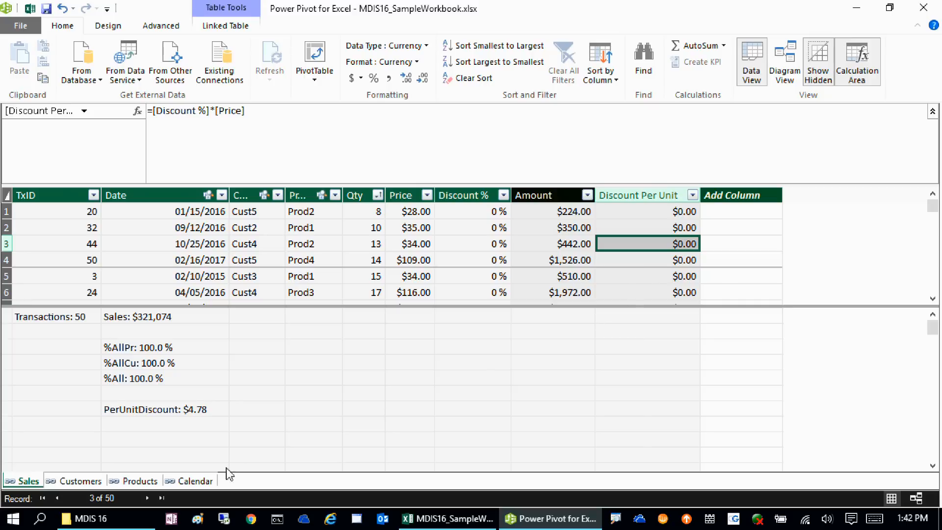
Select the PerUnitDiscount measure and highlight the SUMX part of its formula, then close the formula without changing it
{"action": "left_click", "coordinate": [134, 413]}
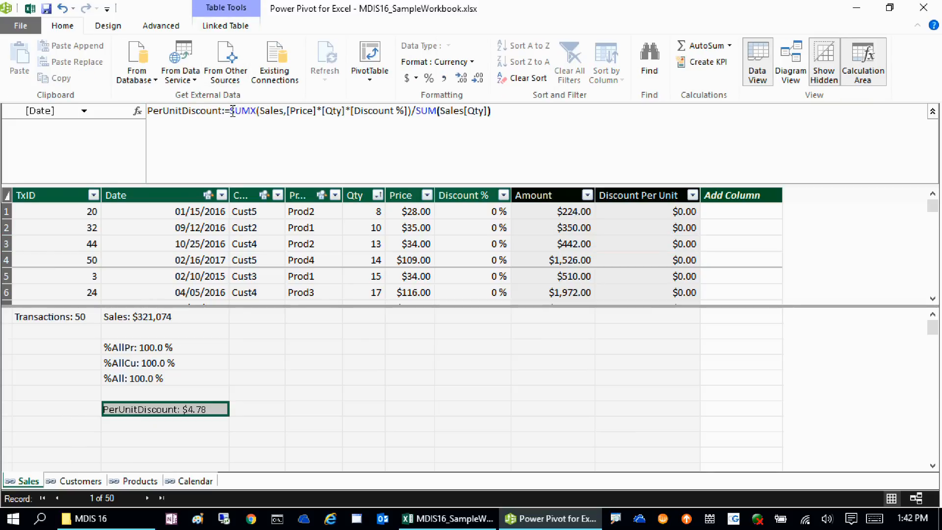
{"action": "left_click_drag", "start_coordinate": [232, 111], "coordinate": [412, 121]}
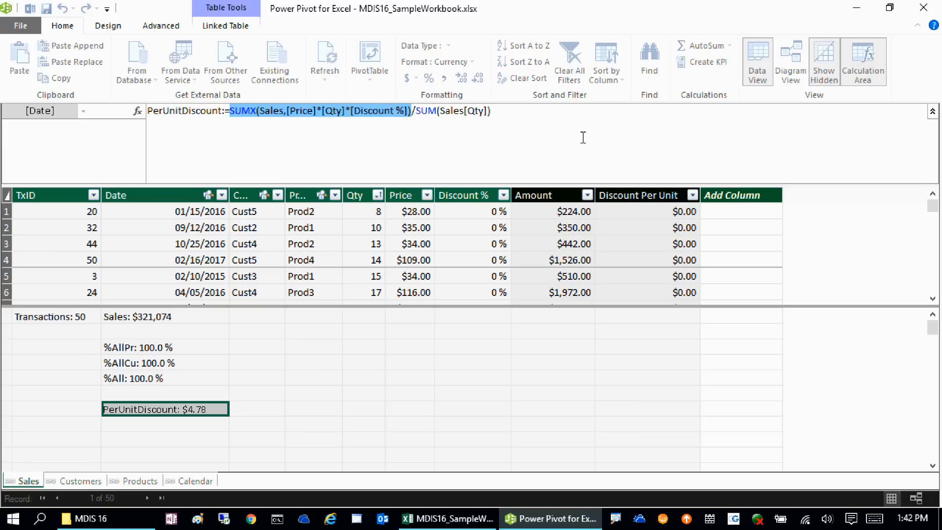
{"action": "key", "text": "Return"}
Switch back to Excel and compare the PerUnitDiscount measure with Sum of Discount Per Unit, including the PerUnitDiscount grand total
{"action": "left_click", "coordinate": [29, 9]}
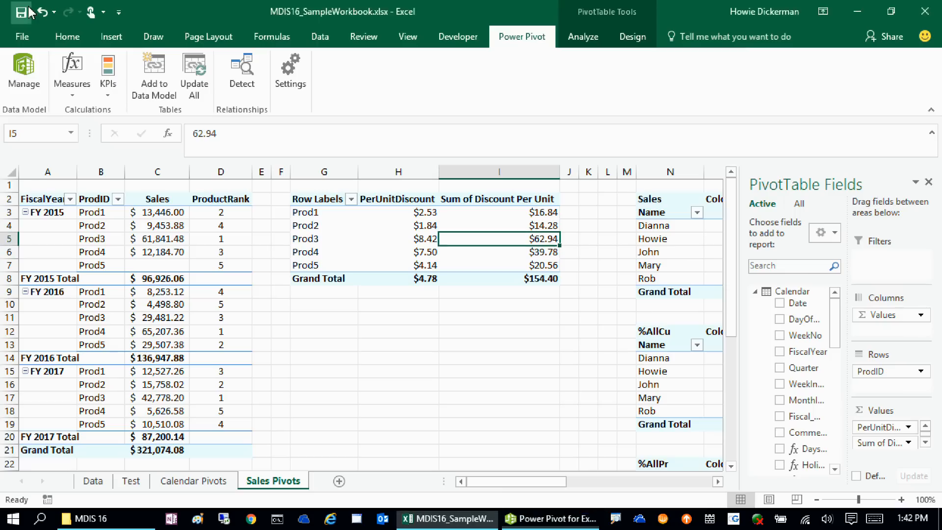
{"action": "left_click", "coordinate": [400, 223]}
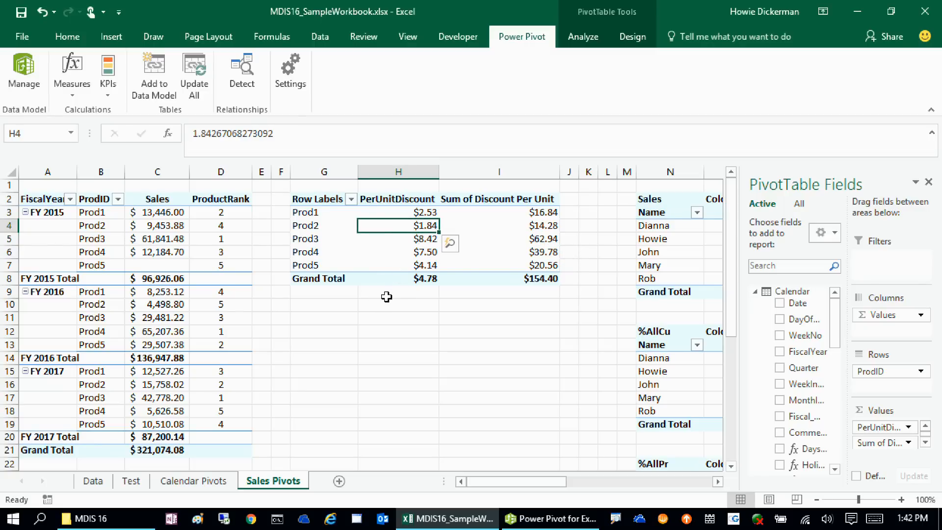
{"action": "left_click_drag", "start_coordinate": [415, 284], "coordinate": [395, 293]}
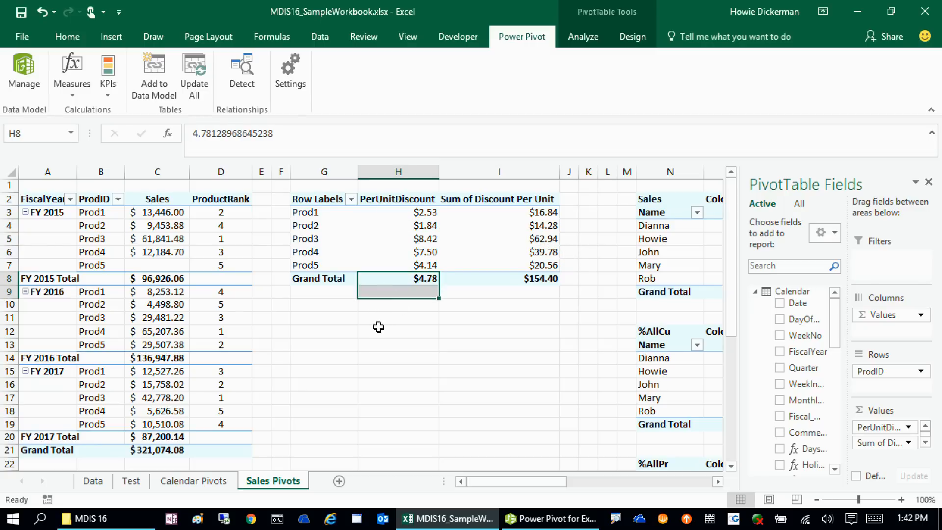
{"action": "left_click", "coordinate": [408, 243]}
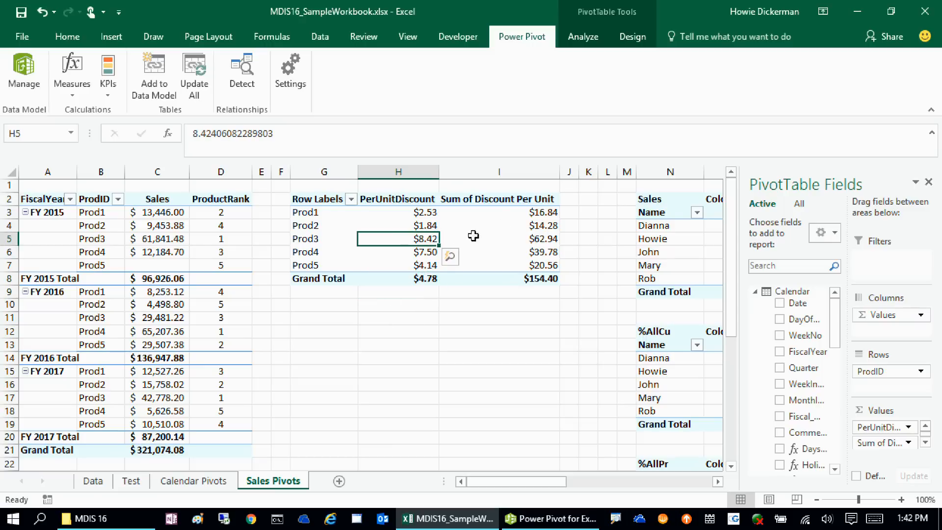
{"action": "left_click", "coordinate": [536, 225]}
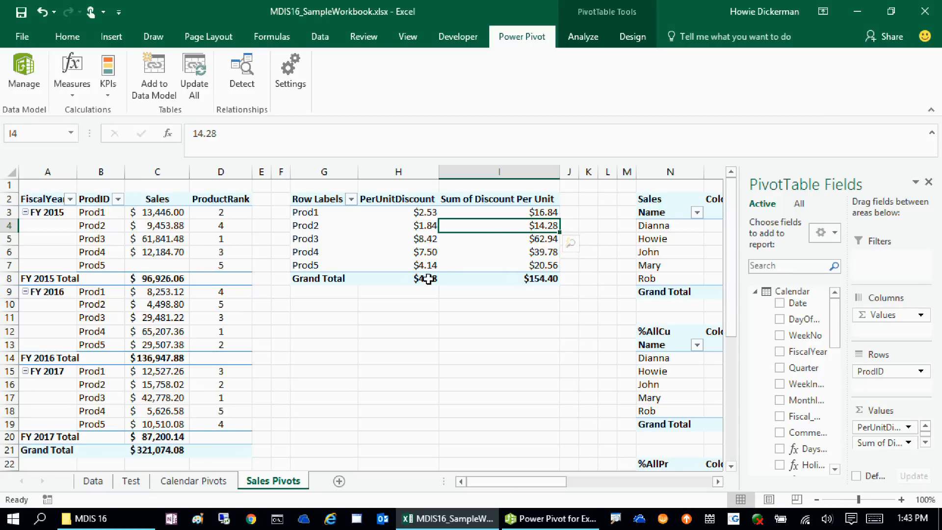
Collapse the ribbon and show the customer-by-color PivotTables alongside their Sales, %AllCu and %AllPr formulas
{"action": "left_click", "coordinate": [718, 481]}
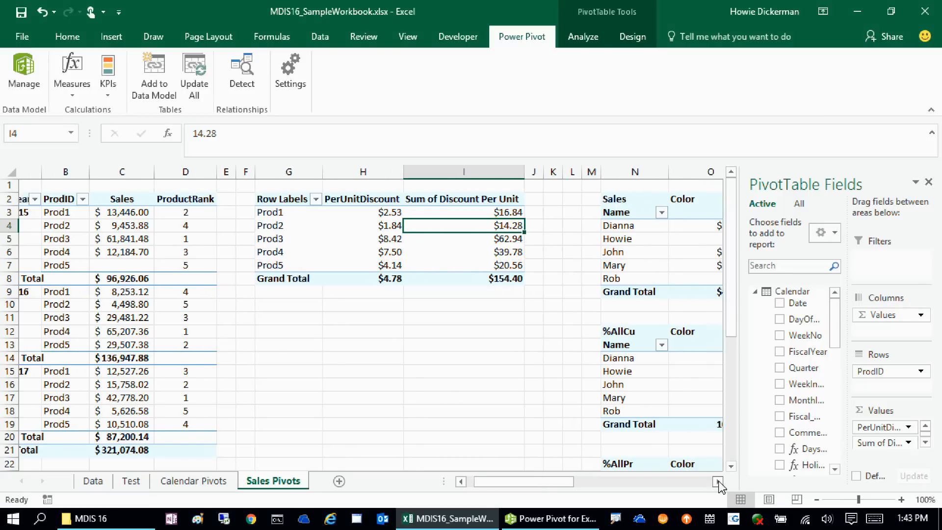
{"action": "left_click", "coordinate": [718, 481]}
{"action": "left_click", "coordinate": [718, 481]}
{"action": "left_click", "coordinate": [717, 481]}
{"action": "left_click", "coordinate": [717, 481]}
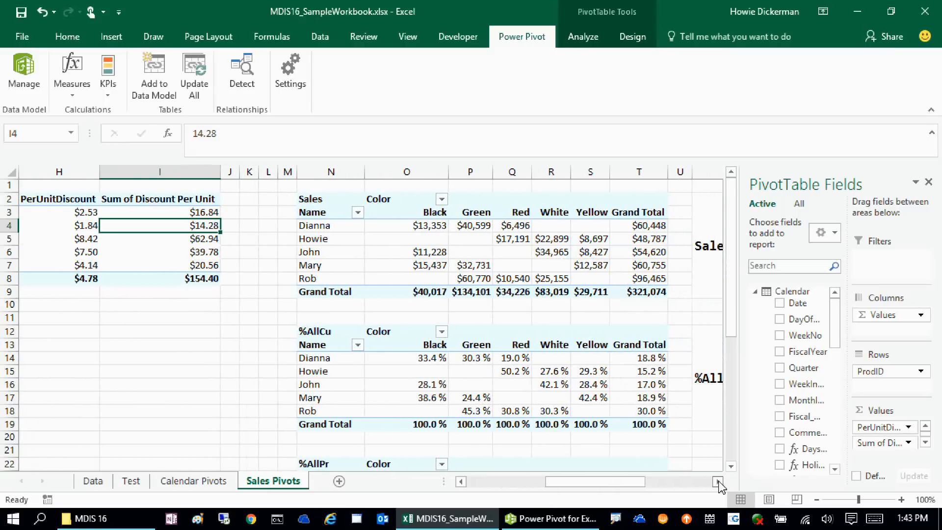
{"action": "left_click", "coordinate": [718, 481]}
{"action": "left_click", "coordinate": [718, 481]}
{"action": "left_click", "coordinate": [717, 481]}
{"action": "left_click", "coordinate": [717, 481]}
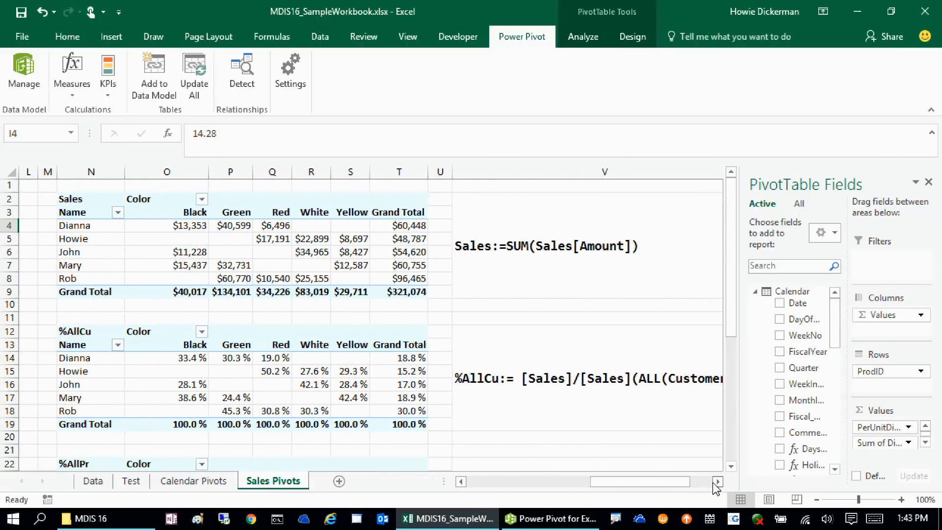
{"action": "left_click", "coordinate": [717, 481]}
{"action": "left_click", "coordinate": [717, 481]}
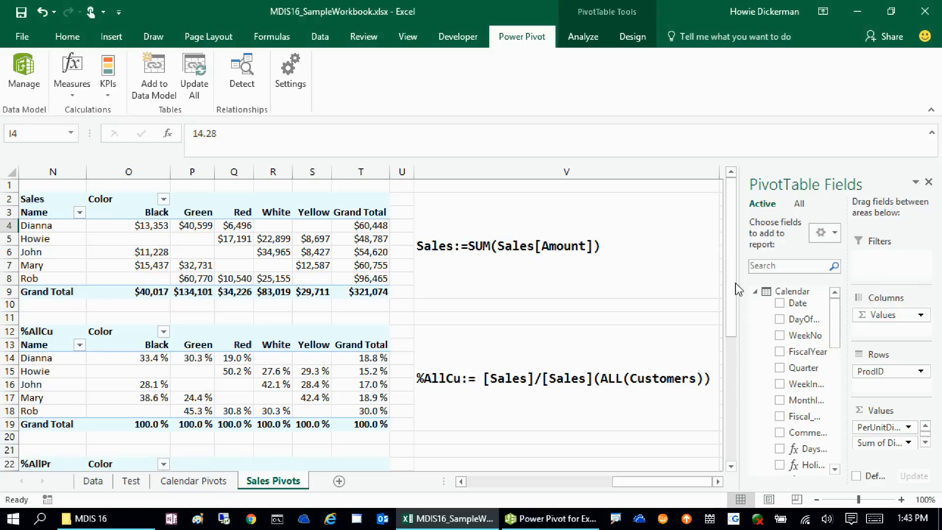
{"action": "double_click", "coordinate": [516, 39]}
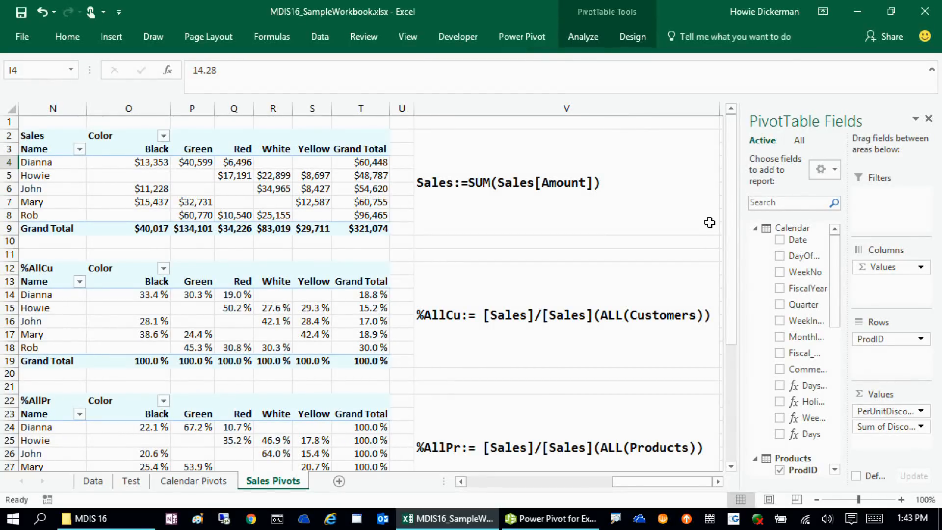
{"action": "left_click_drag", "start_coordinate": [730, 228], "coordinate": [755, 216]}
Examine the empty Red cell Q7 and the Red, White and Yellow sales of the customer in row 5 of the Sales PivotTable
{"action": "left_click", "coordinate": [228, 205]}
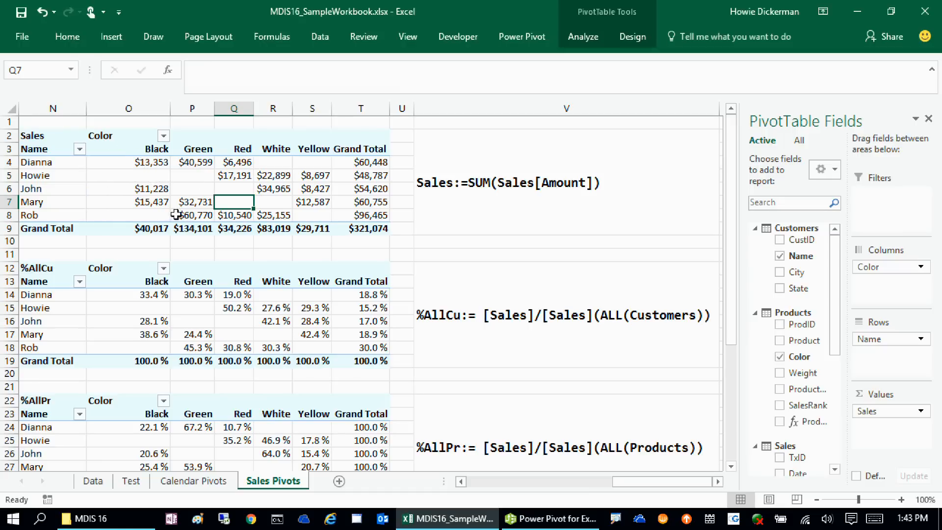
{"action": "left_click", "coordinate": [65, 176]}
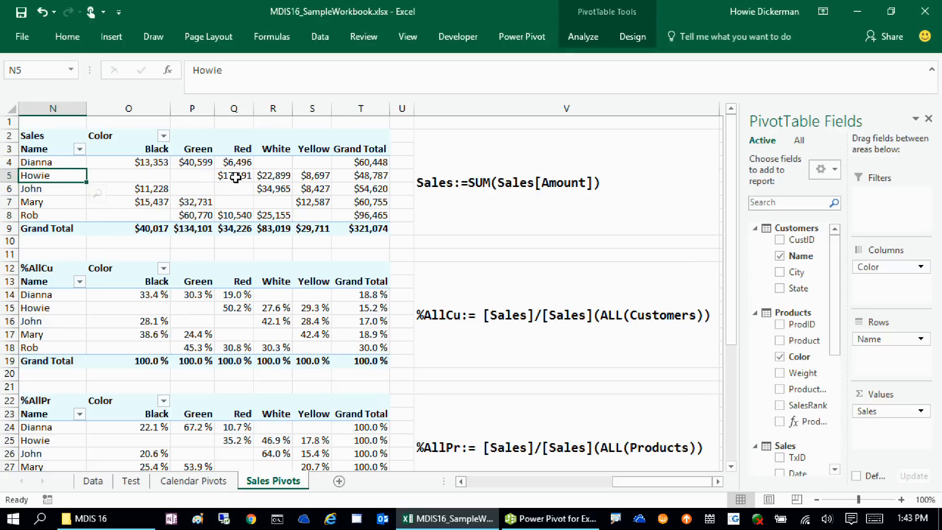
{"action": "left_click", "coordinate": [236, 177]}
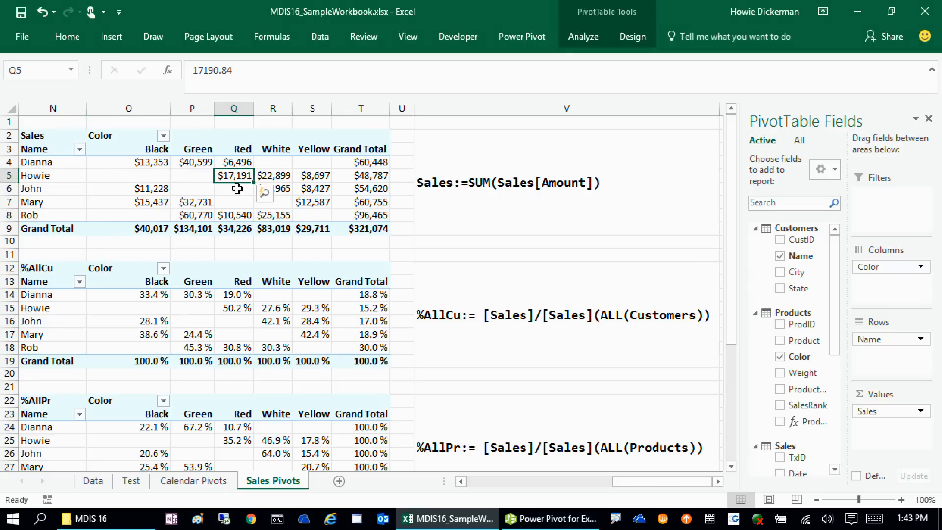
{"action": "left_click", "coordinate": [282, 175]}
{"action": "left_click", "coordinate": [320, 177]}
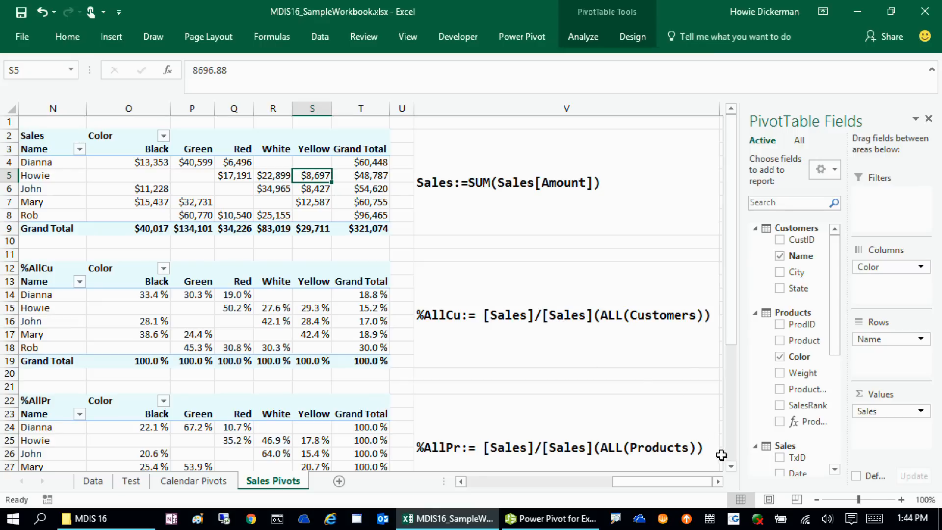
Survey the %AllCu, %AllPr and %All PivotTables together with the formulas written beside them
{"action": "left_click", "coordinate": [731, 467]}
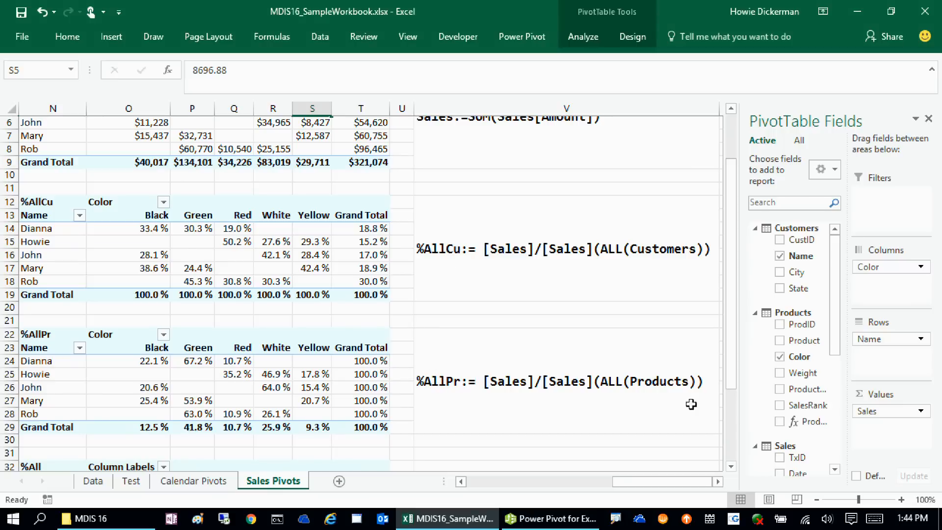
{"action": "scroll", "coordinate": [734, 470], "scroll_direction": "down", "scroll_amount": 2}
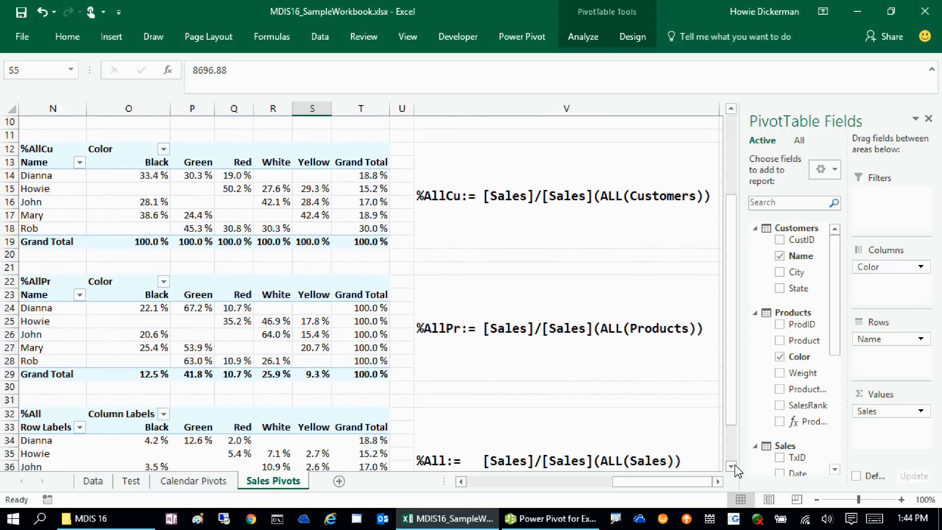
{"action": "left_click_drag", "start_coordinate": [733, 424], "coordinate": [714, 359]}
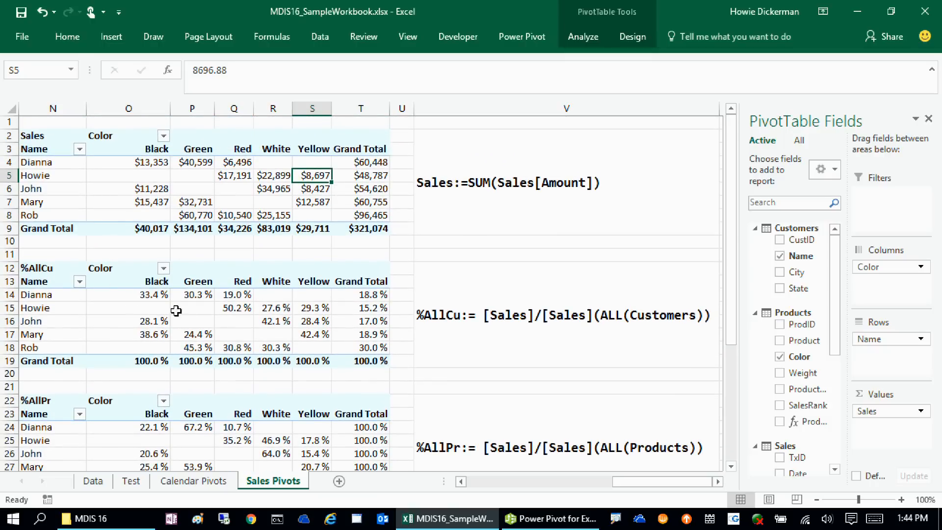
Examine the Red %AllCu percentages in Q14 and Q15 against grand total Q19, and highlight the color grand totals O19:S19
{"action": "left_click", "coordinate": [233, 309]}
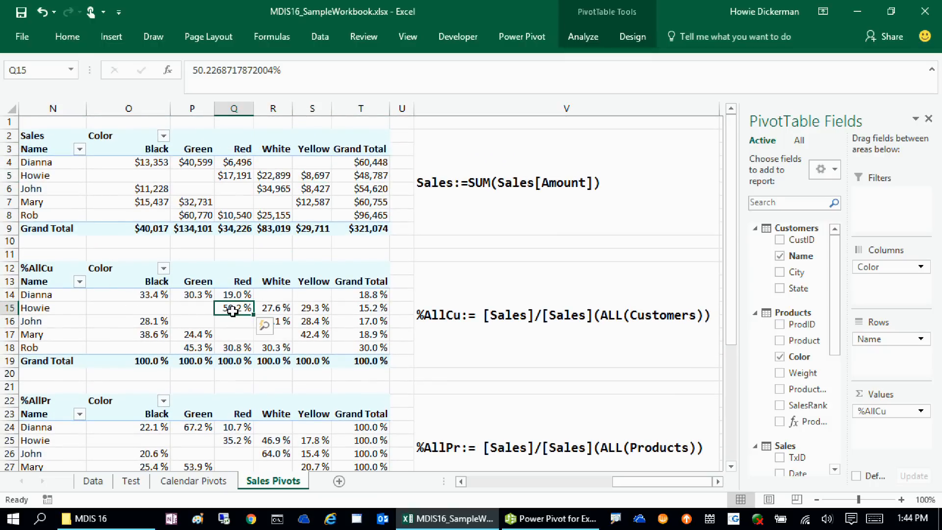
{"action": "mouse_move", "coordinate": [232, 311]}
{"action": "left_click", "coordinate": [235, 364]}
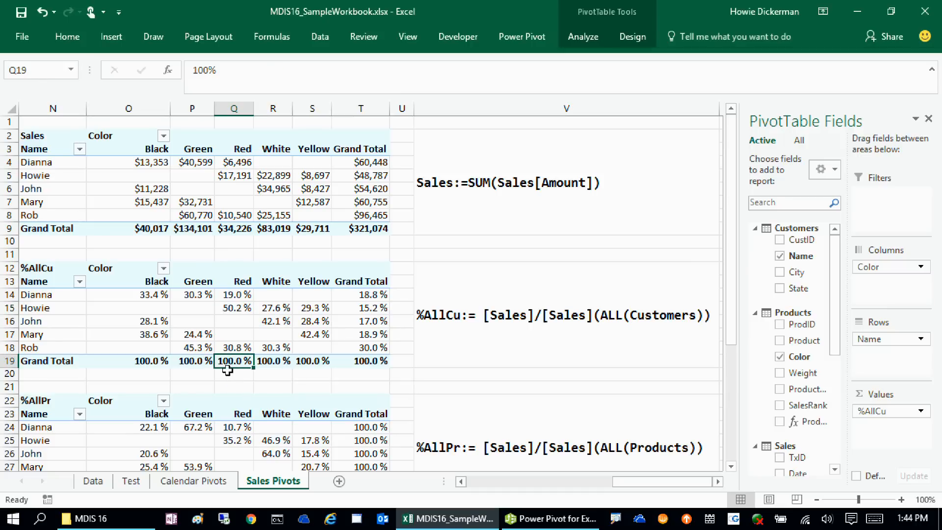
{"action": "left_click", "coordinate": [234, 307]}
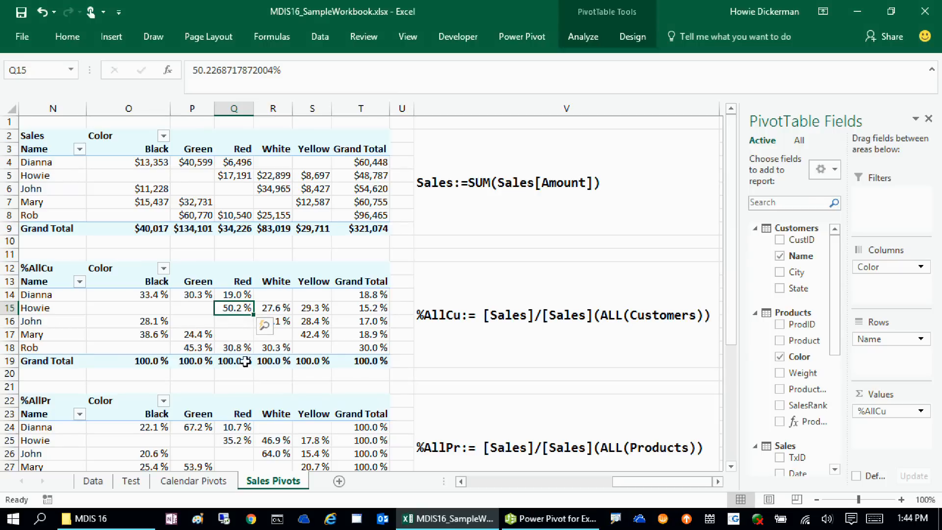
{"action": "left_click", "coordinate": [238, 295]}
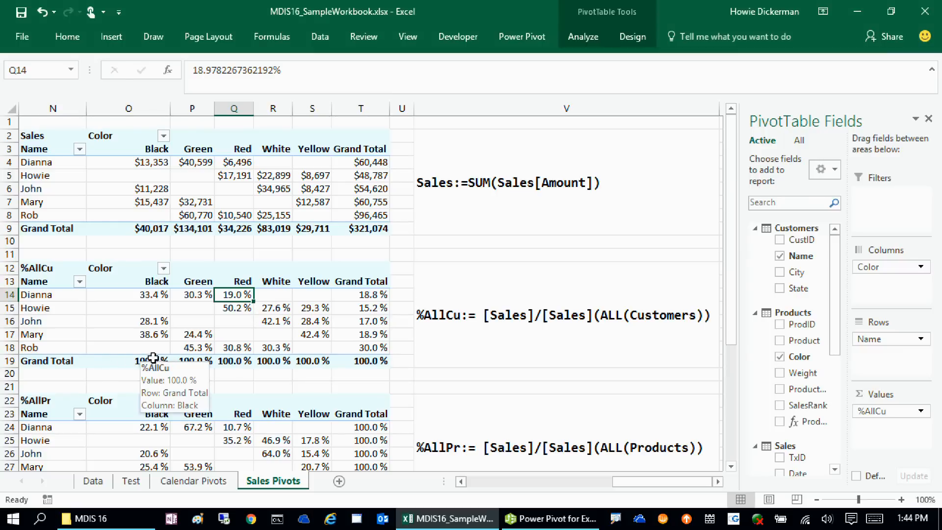
{"action": "left_click_drag", "start_coordinate": [152, 360], "coordinate": [314, 361]}
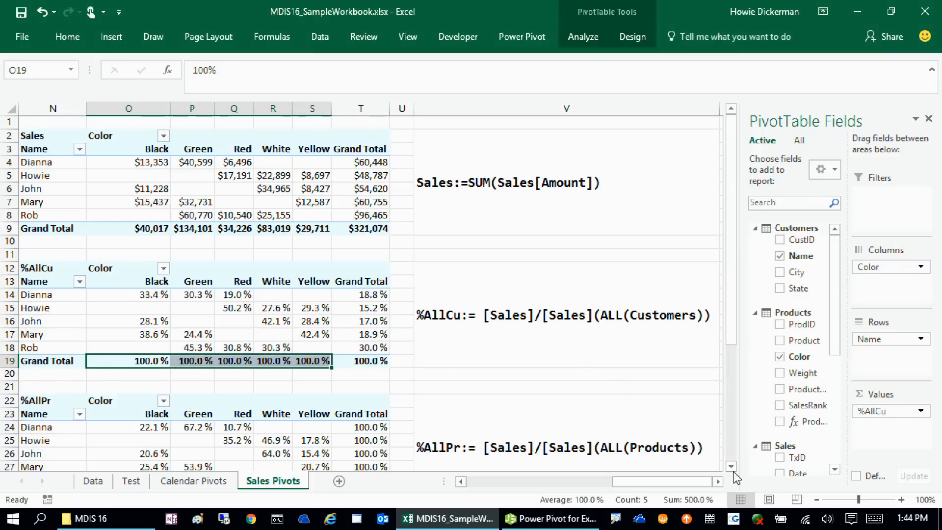
Examine the overall grand total T39 of the %All PivotTable and return to the %AllCu PivotTable
{"action": "scroll", "coordinate": [641, 450], "scroll_direction": "down", "scroll_amount": 2}
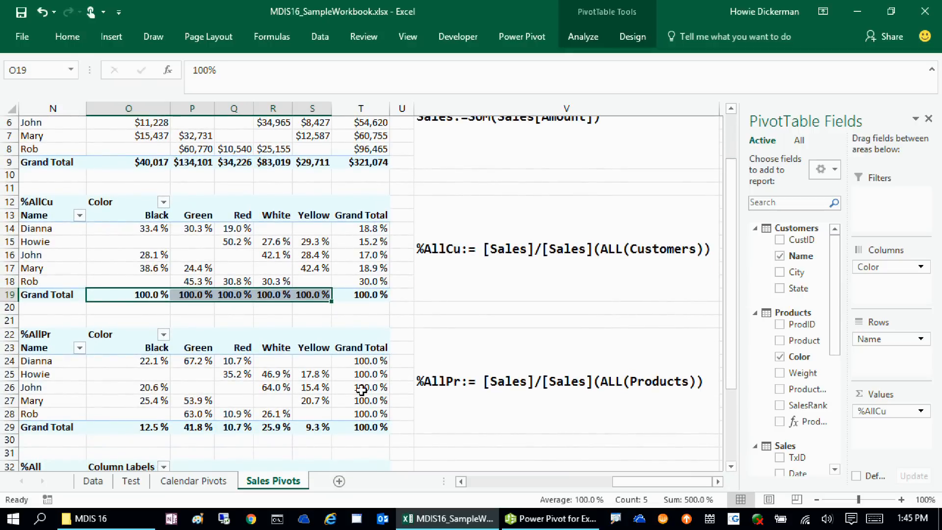
{"action": "left_click", "coordinate": [731, 467]}
{"action": "scroll", "coordinate": [731, 471], "scroll_direction": "down", "scroll_amount": 4}
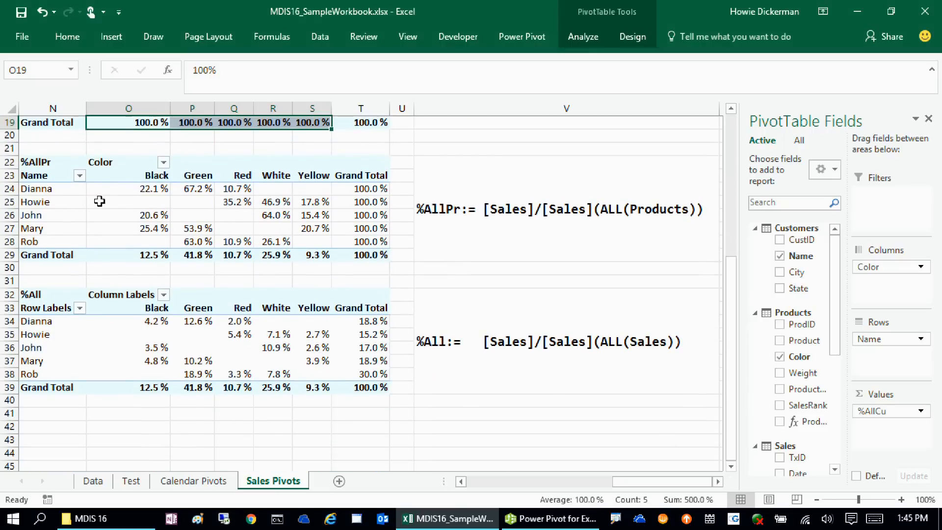
{"action": "left_click", "coordinate": [361, 385]}
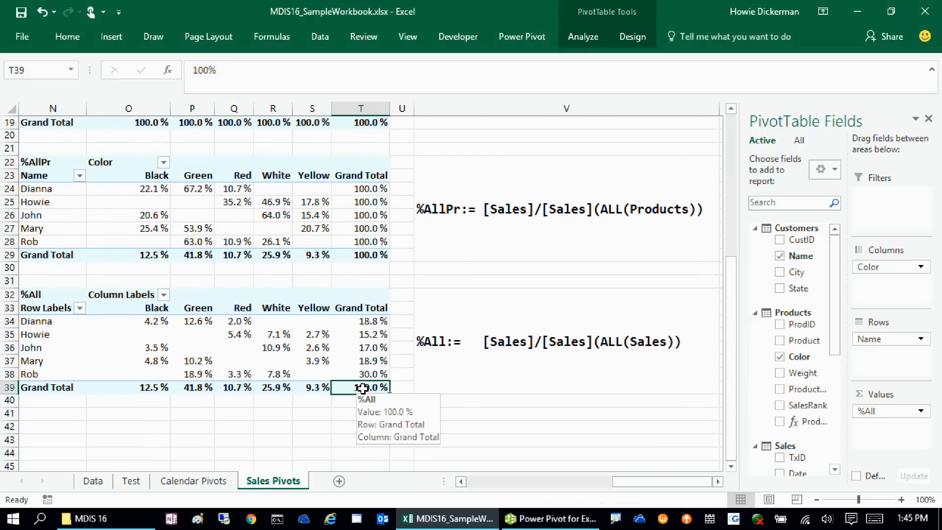
{"action": "right_click", "coordinate": [361, 385]}
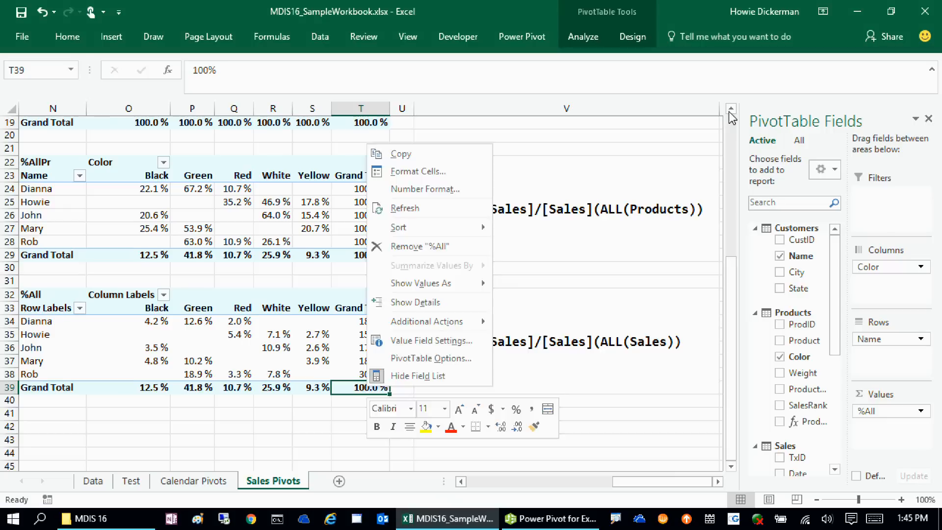
{"action": "left_click_drag", "start_coordinate": [730, 109], "coordinate": [732, 112]}
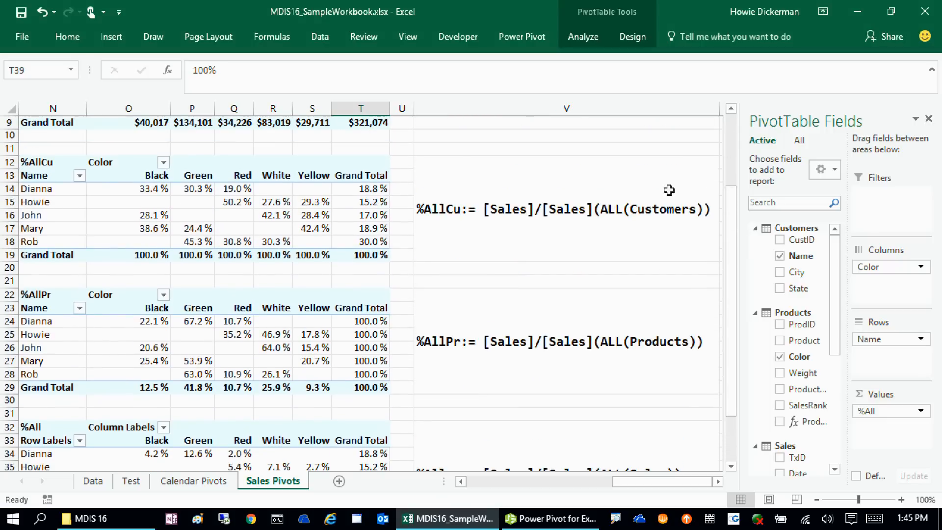
Relate the %AllCu formula in V12 to Red cell Q15 and highlight all the PivotTable's values in O14:T19
{"action": "left_click", "coordinate": [519, 212]}
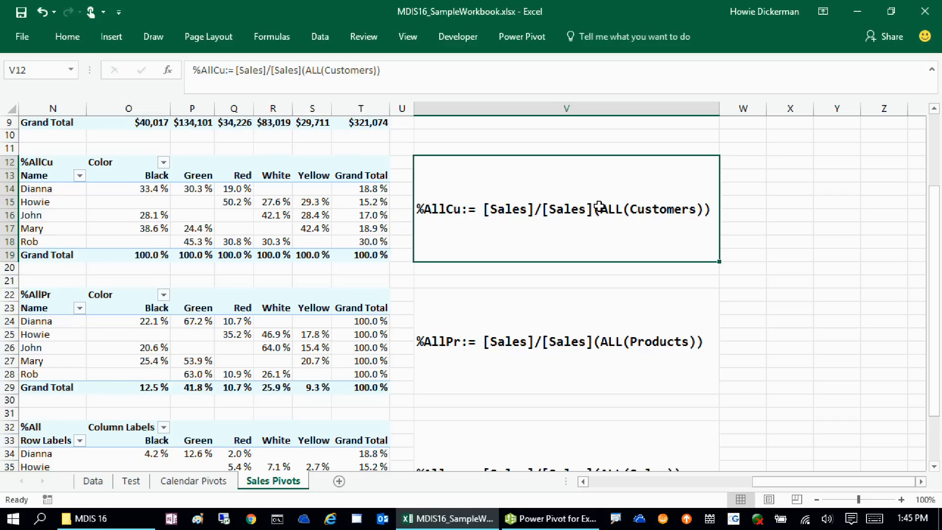
{"action": "left_click", "coordinate": [231, 201]}
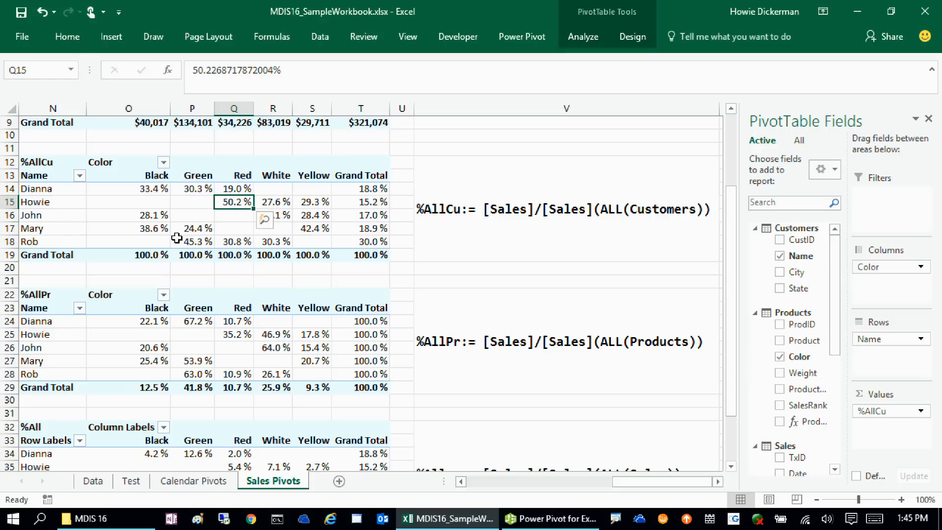
{"action": "left_click_drag", "start_coordinate": [147, 185], "coordinate": [364, 252]}
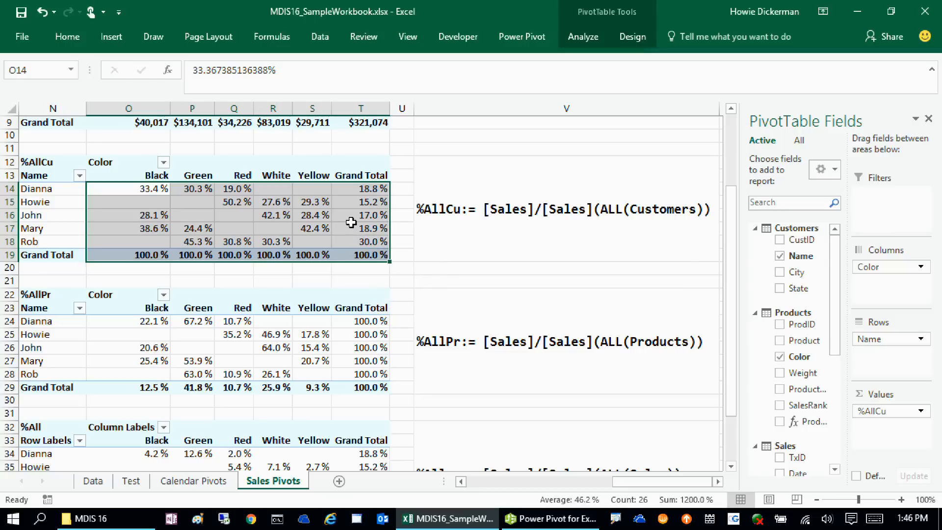
Examine the %AllPr formula in V22 and the Black, Green, Red and Grand Total percentages in row 24
{"action": "left_click", "coordinate": [564, 357]}
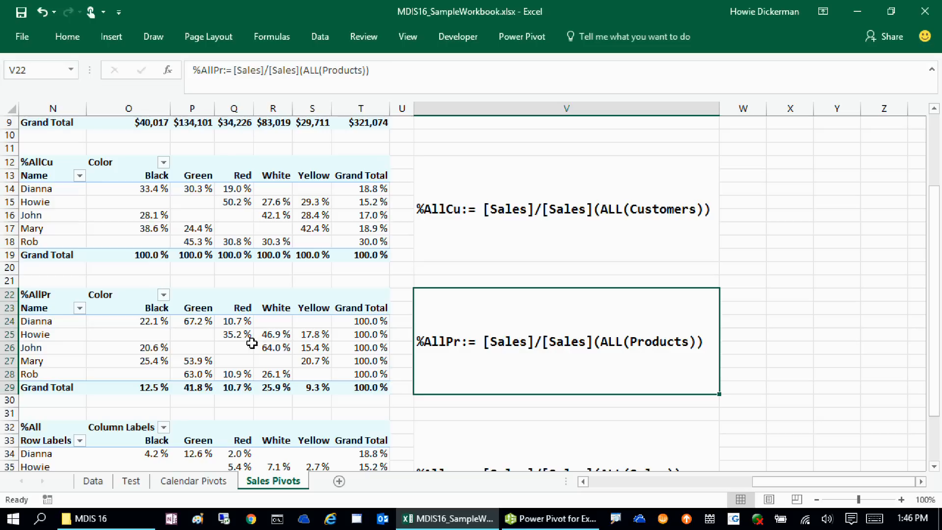
{"action": "left_click", "coordinate": [147, 322]}
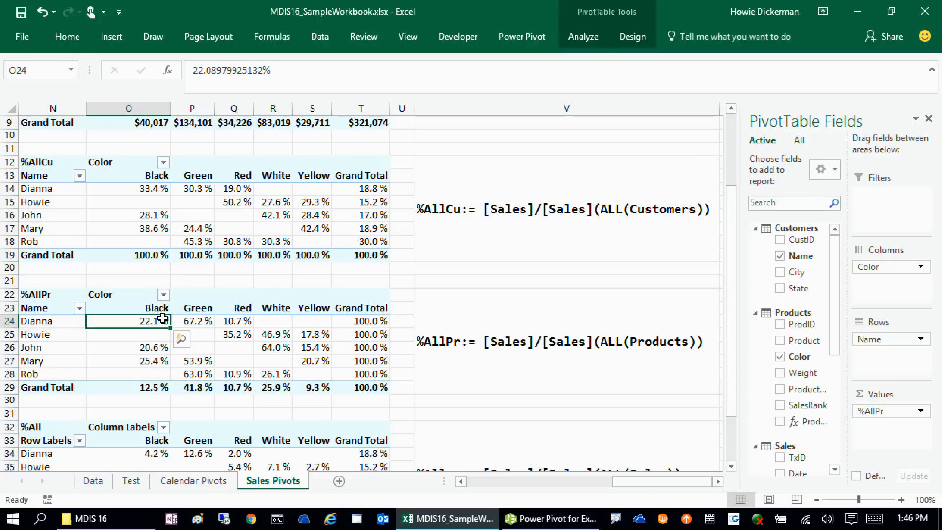
{"action": "left_click", "coordinate": [193, 320]}
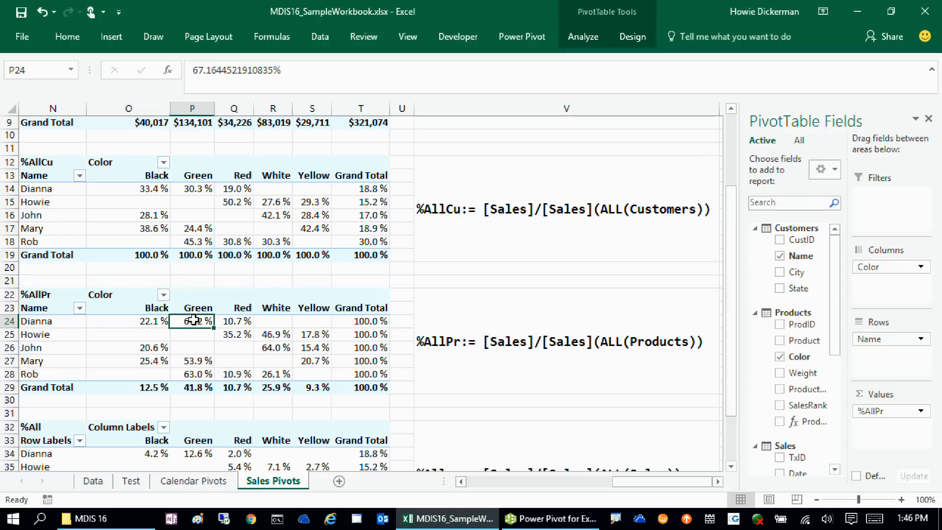
{"action": "left_click", "coordinate": [236, 320]}
{"action": "left_click", "coordinate": [373, 320]}
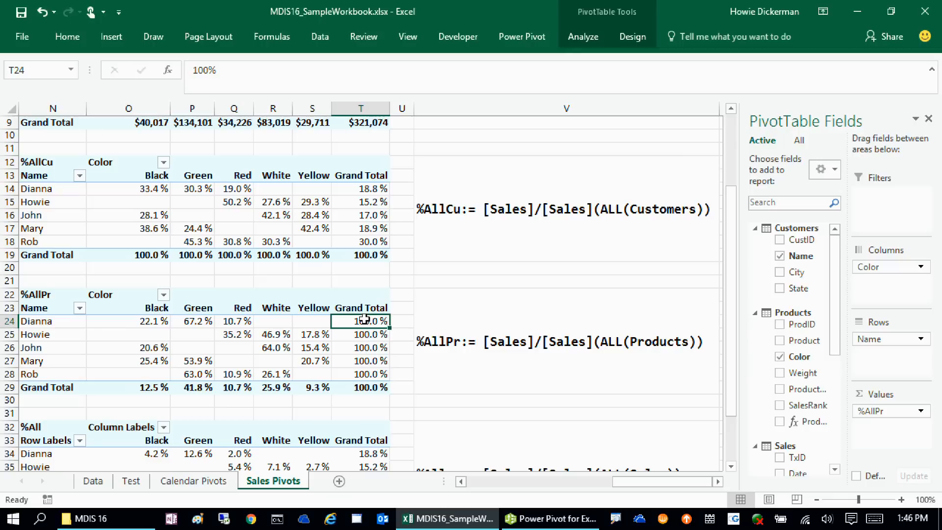
Show the full %All PivotTable and select its ALL(Sales) formula in V32
{"action": "scroll", "coordinate": [697, 448], "scroll_direction": "down", "scroll_amount": 2}
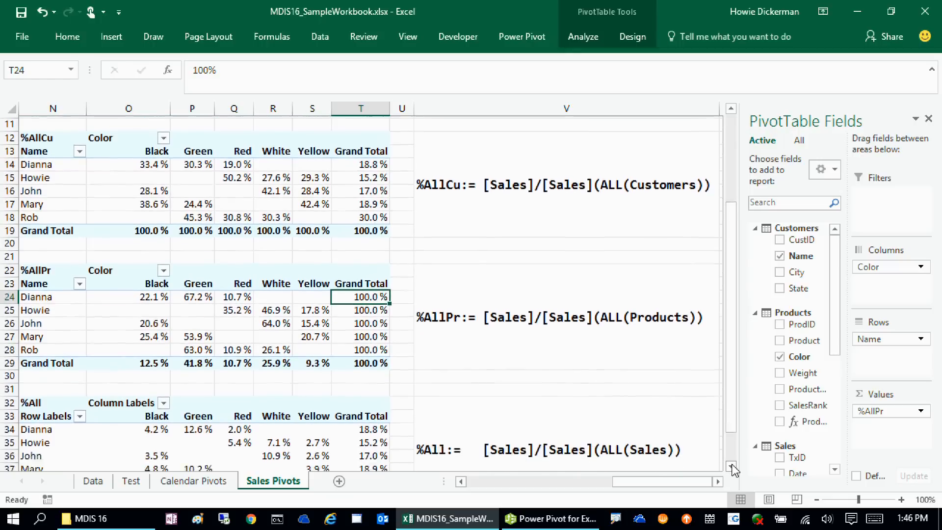
{"action": "left_click", "coordinate": [588, 432]}
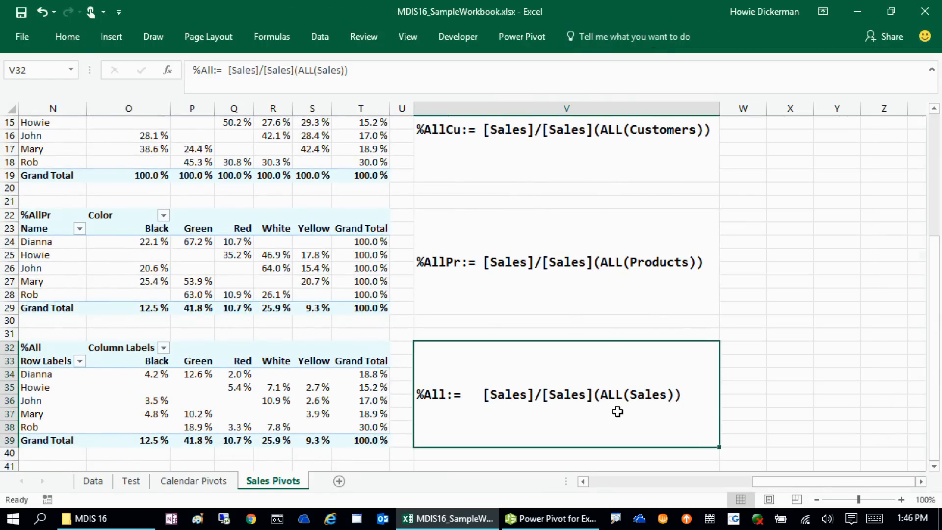